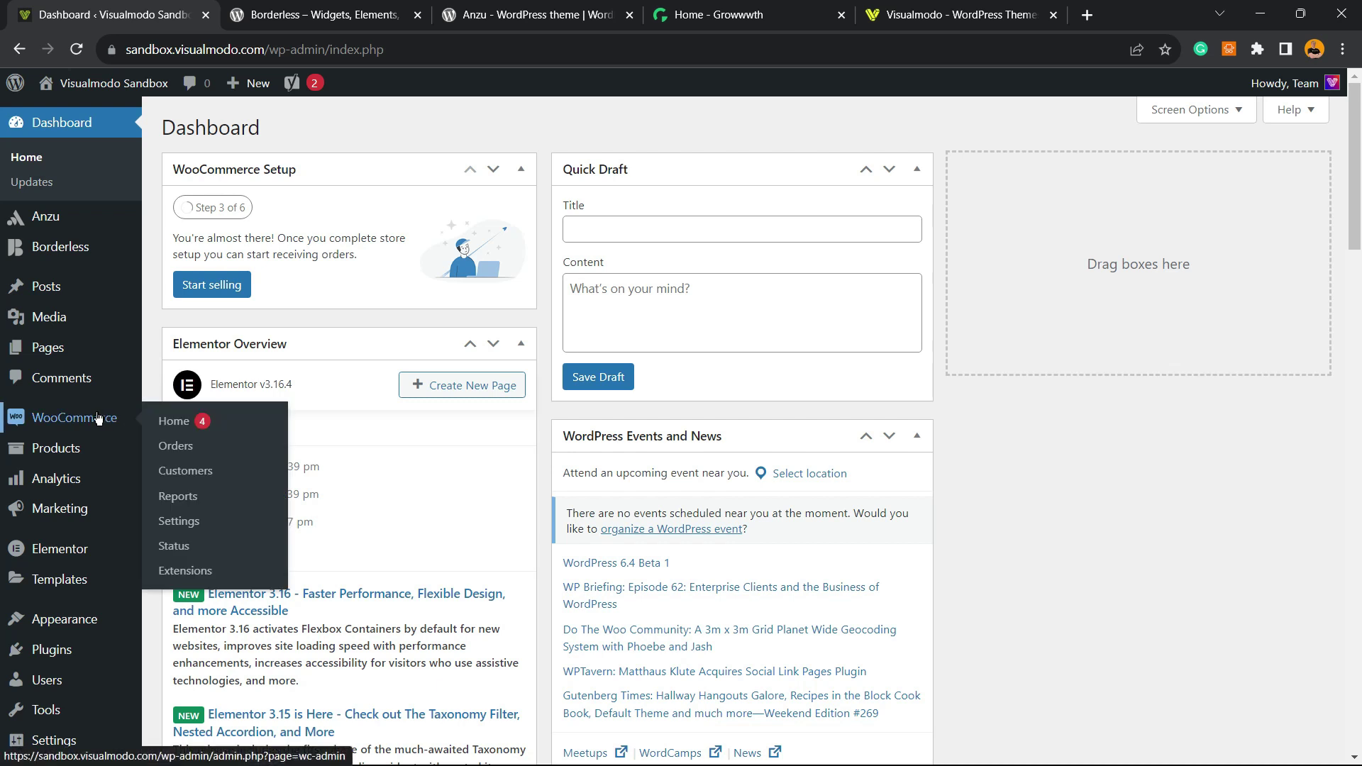
- Go to the WooCommerce Products list showing the 9 Plant items
mouse_move(86, 458)
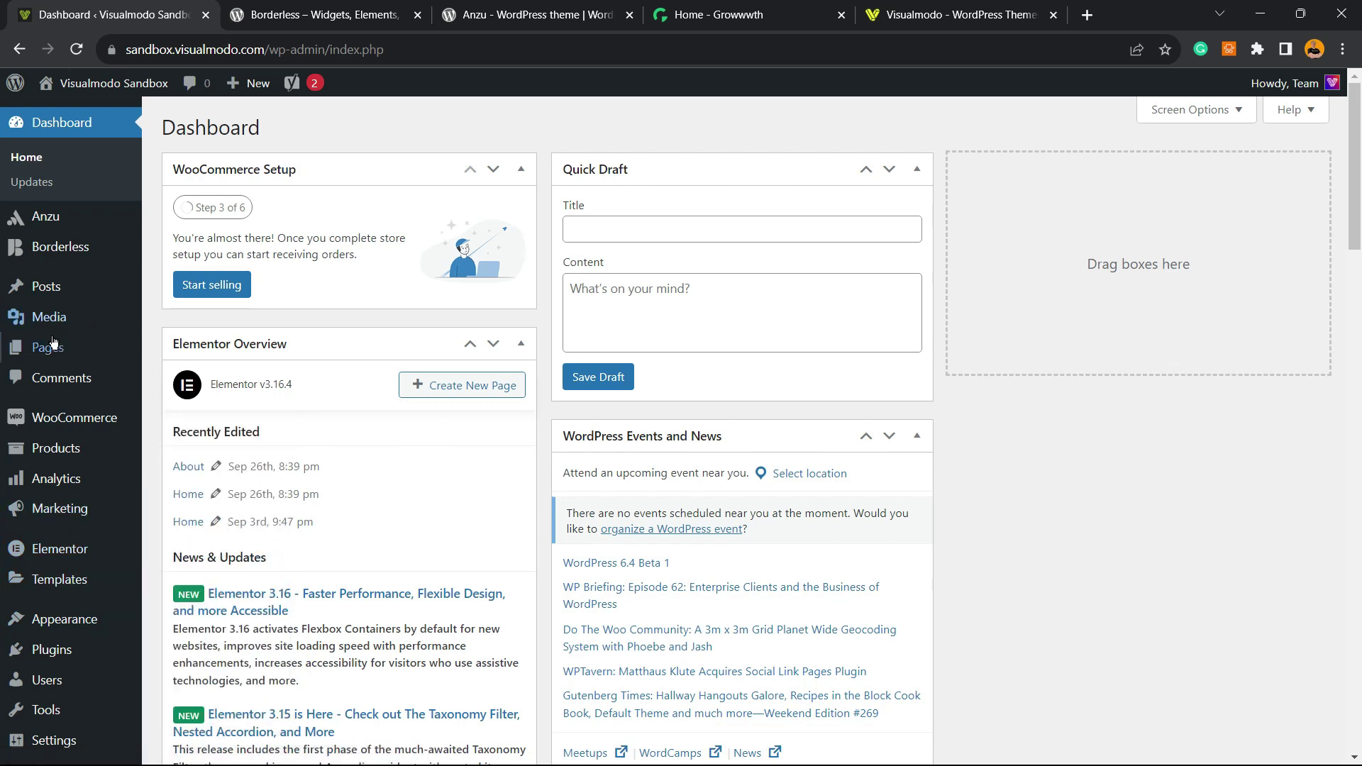
mouse_move(24, 462)
scroll(24, 462, "down", 3)
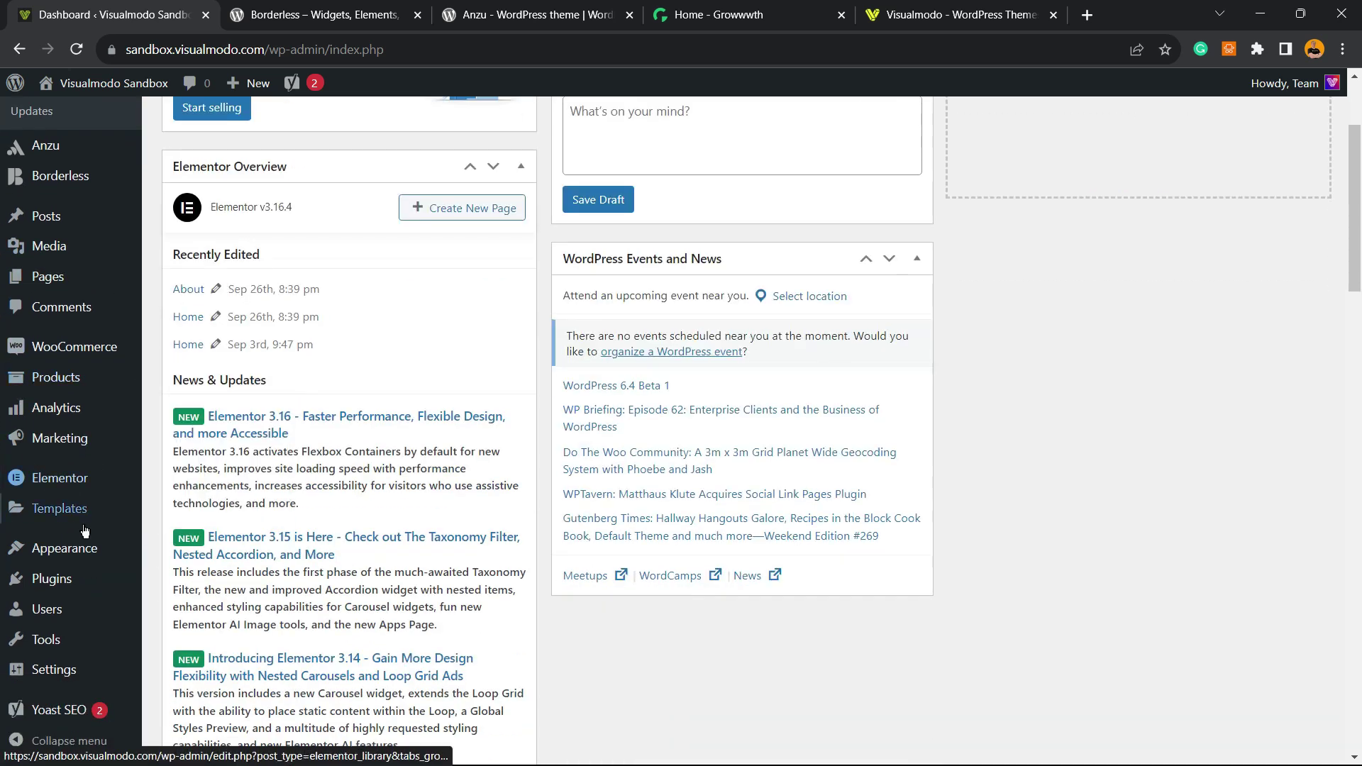
left_click(49, 383)
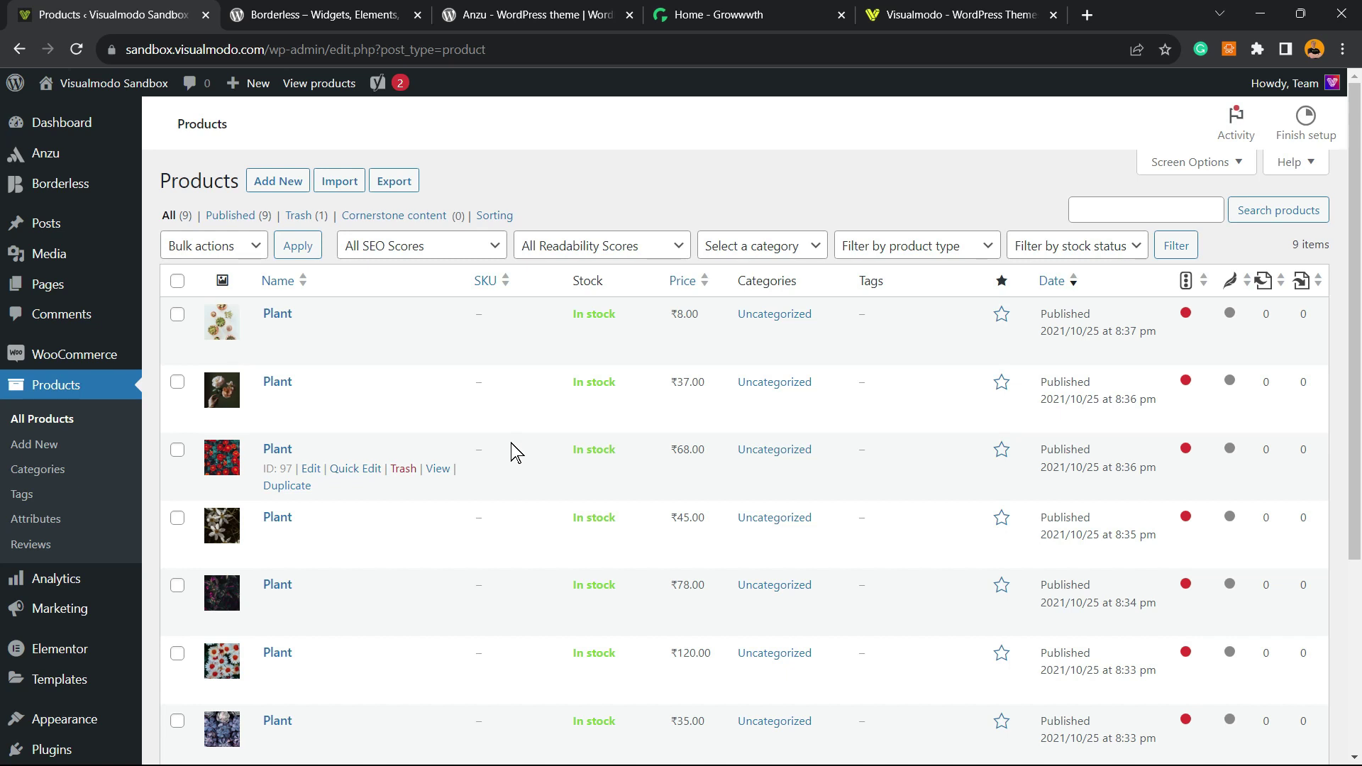
scroll(405, 383, "down", 4)
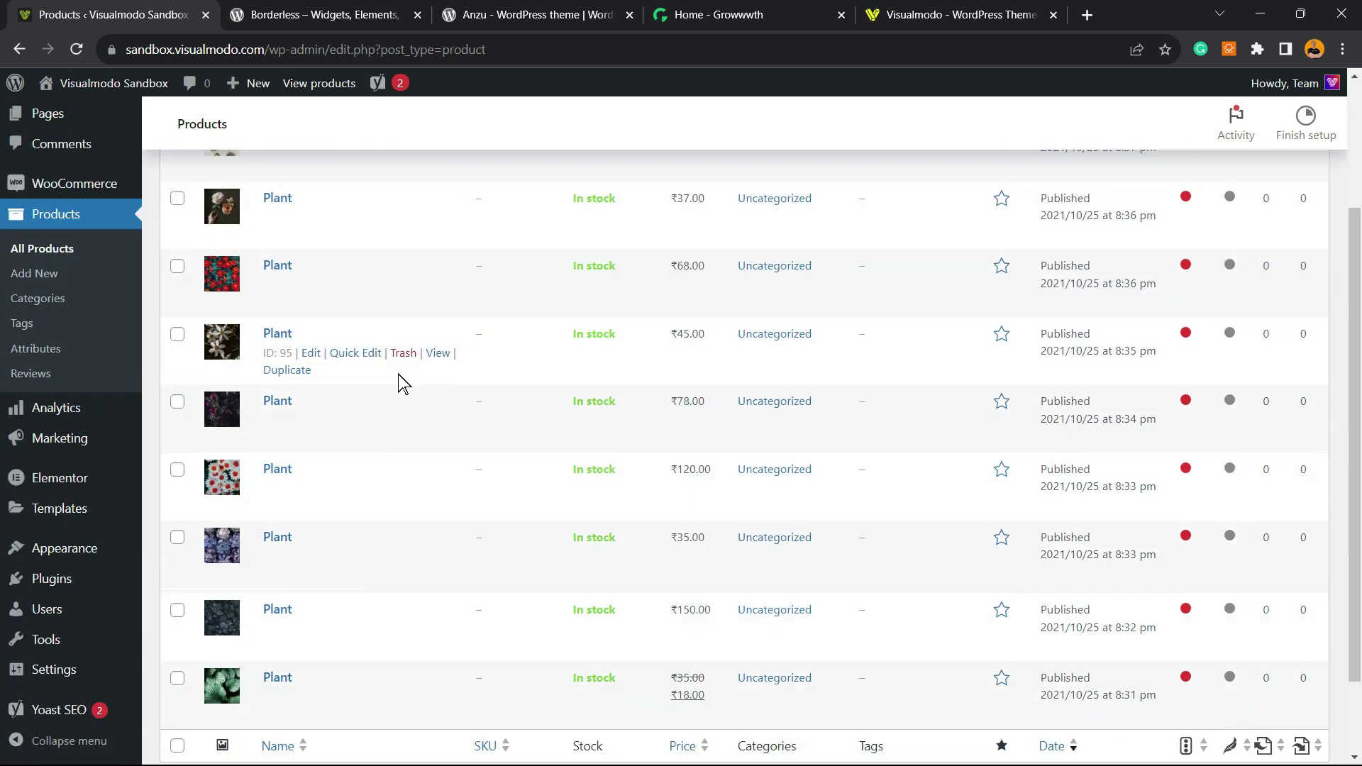
scroll(410, 387, "up", 5)
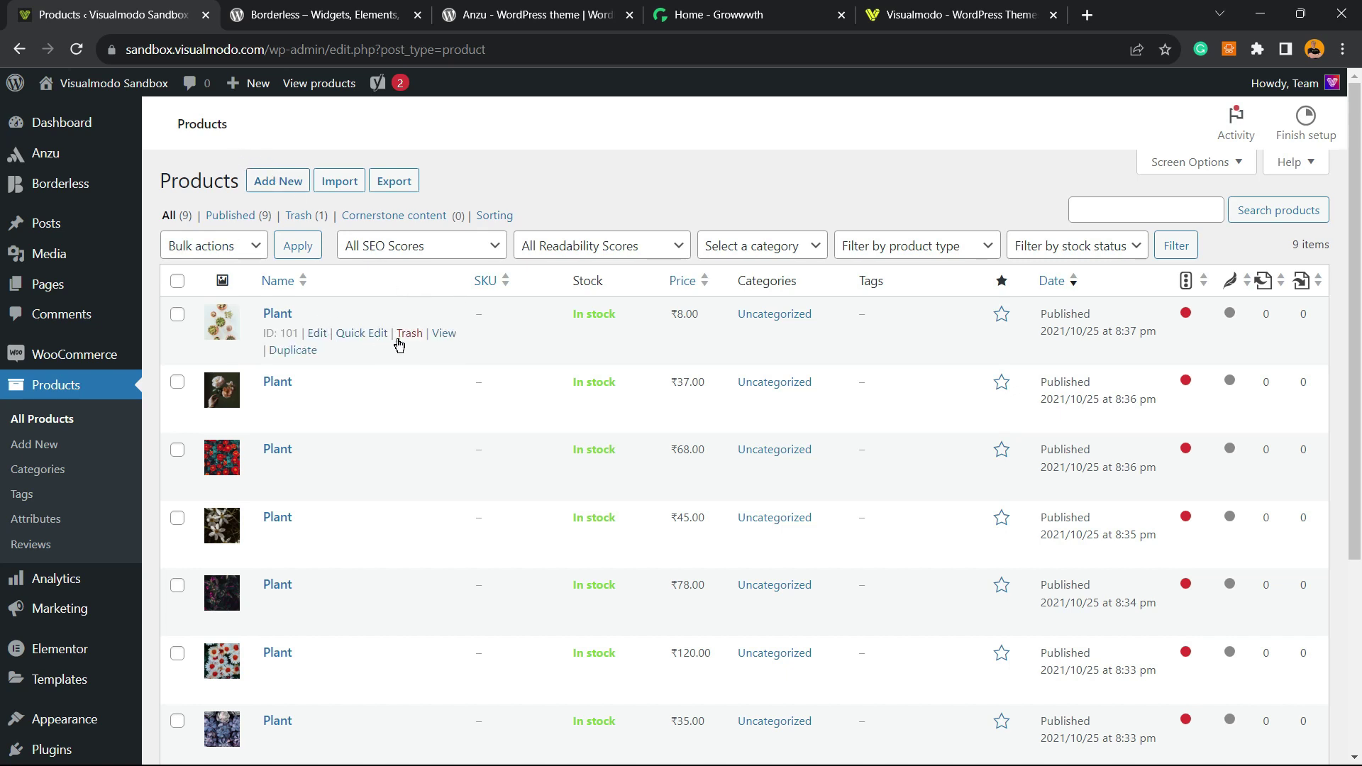
- Open the first ₹8.00 Plant product's storefront page in a new tab and switch to it
right_click(444, 337)
left_click(475, 351)
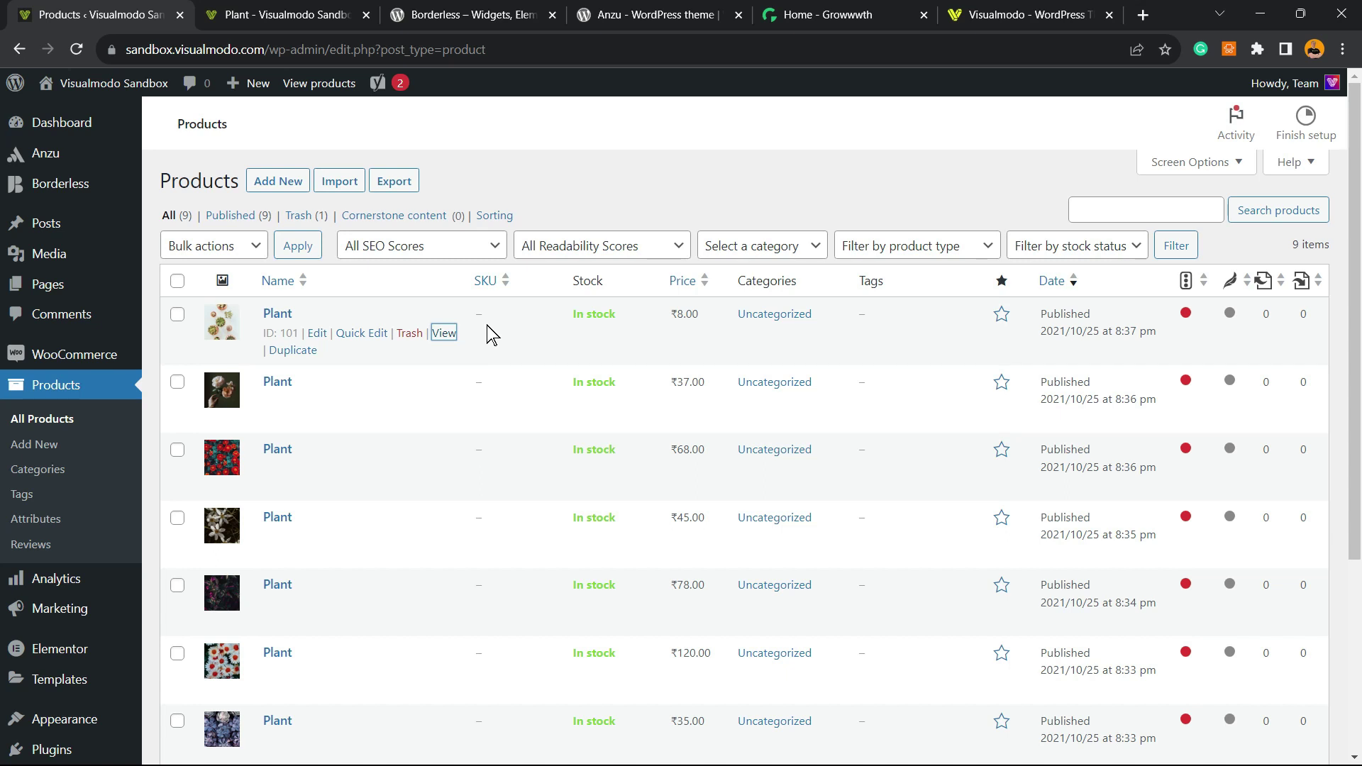
key("ctrl+Tab")
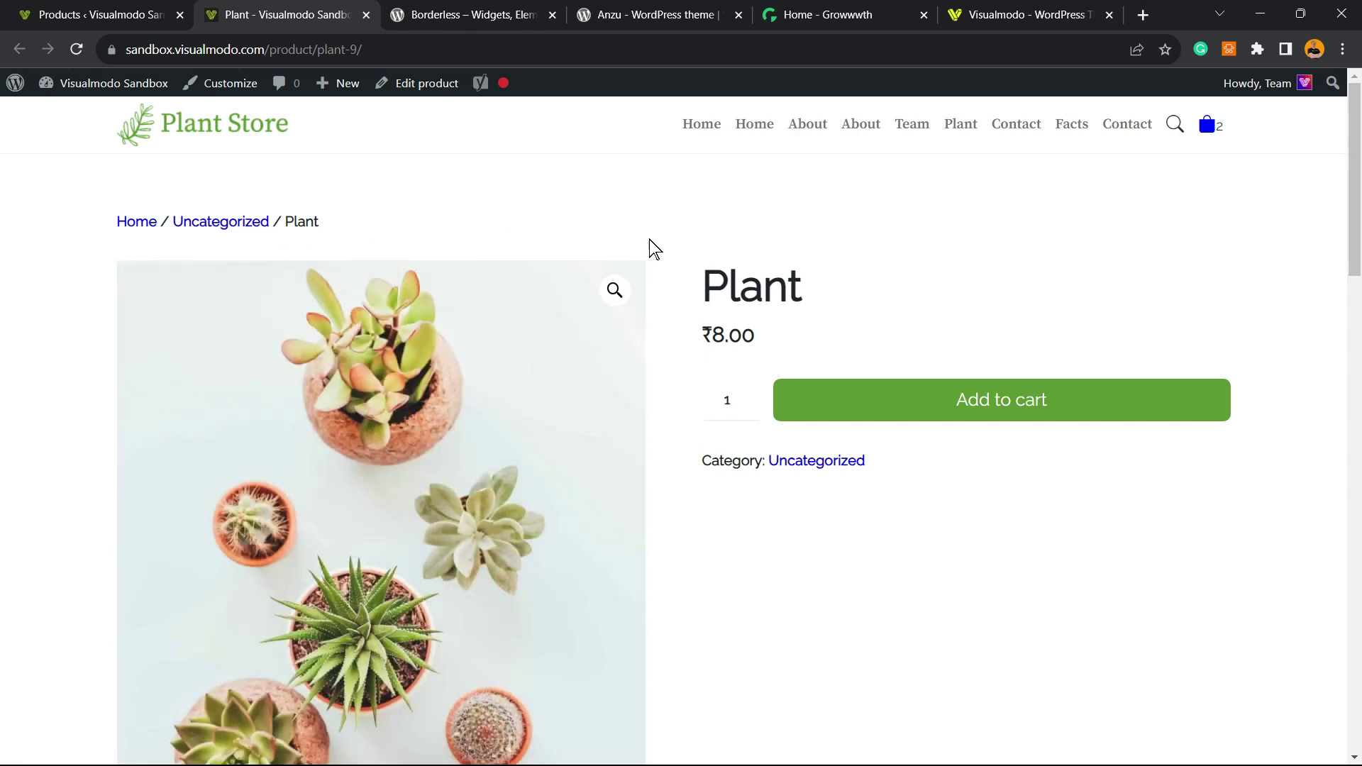
- Highlight the Plant title, the ₹8.00 price and the Uncategorized category on the product page
double_click(795, 272)
triple_click(768, 328)
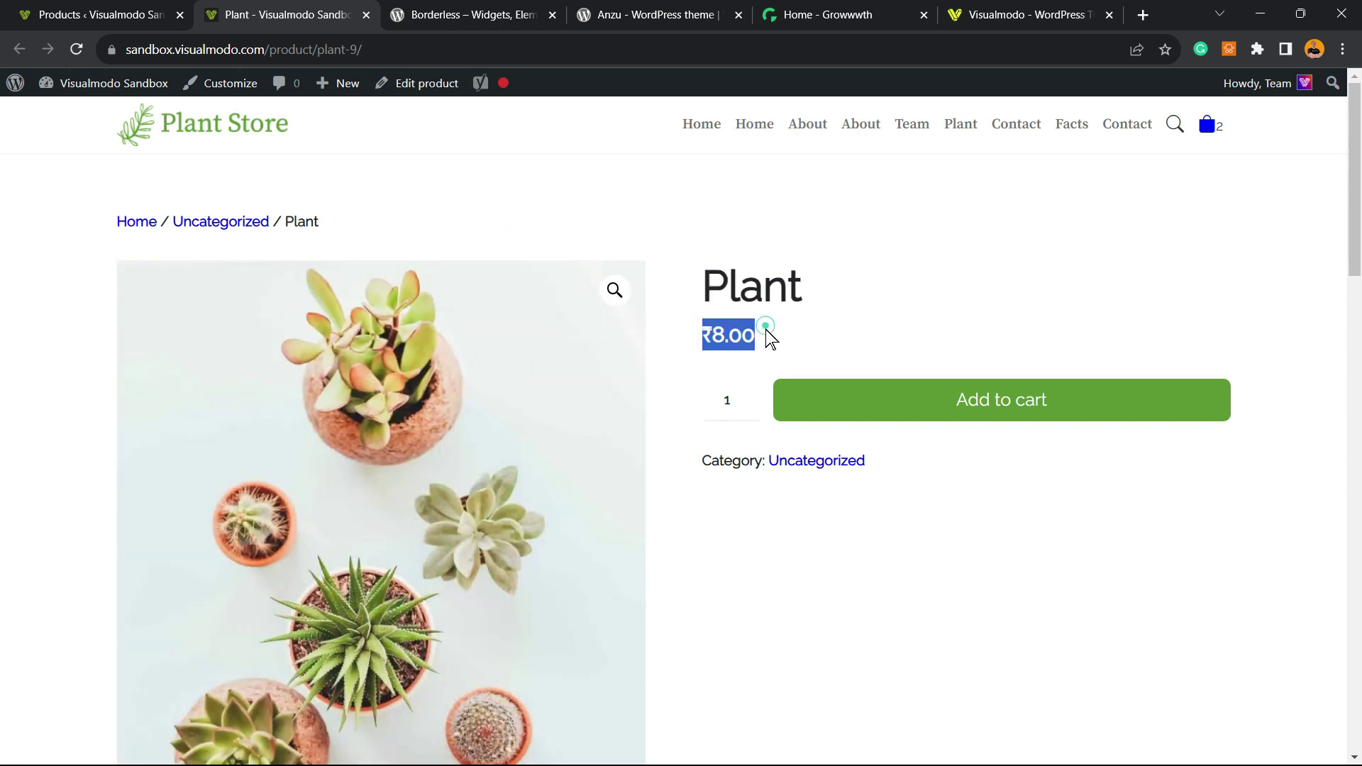
triple_click(733, 463)
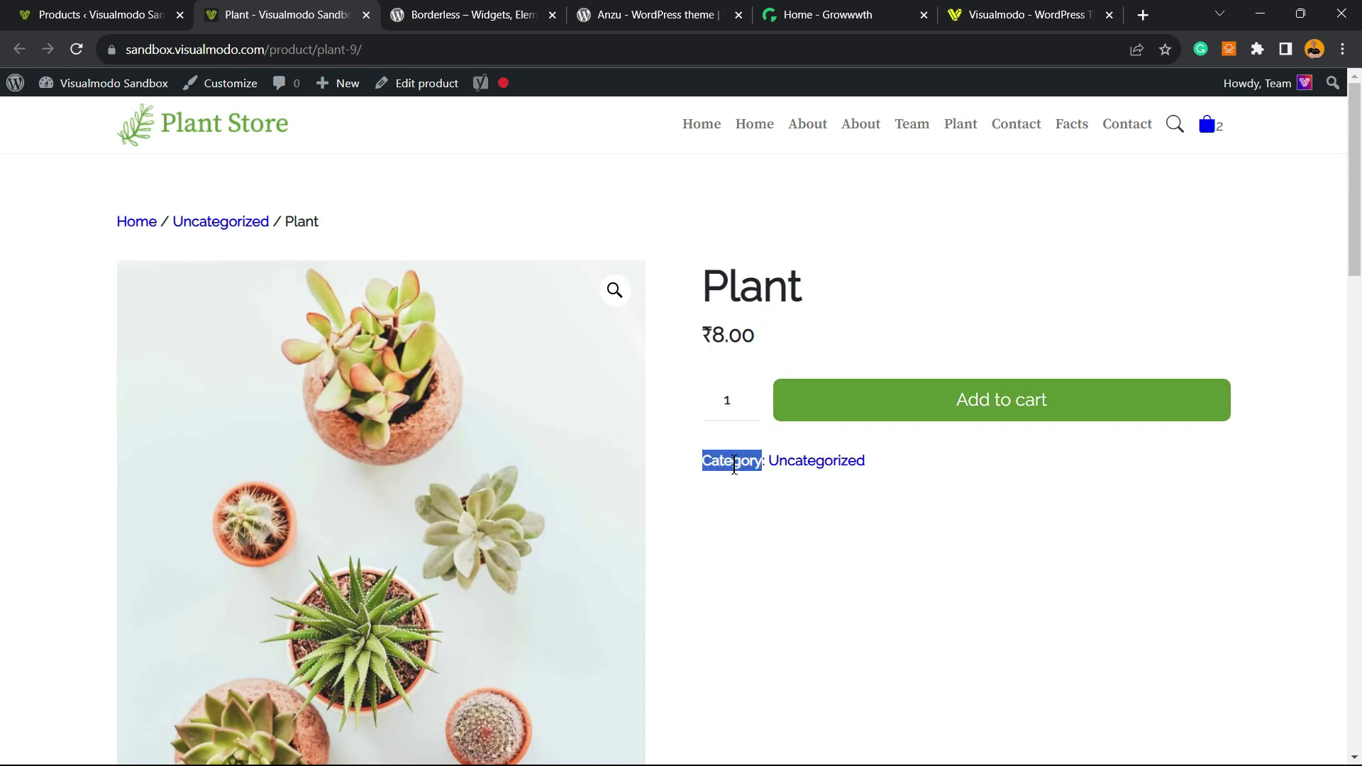
left_click(923, 458)
left_click_drag(904, 454, 755, 459)
- Scroll down to Reviews, then return to the Products admin tab
scroll(922, 458, "down", 10)
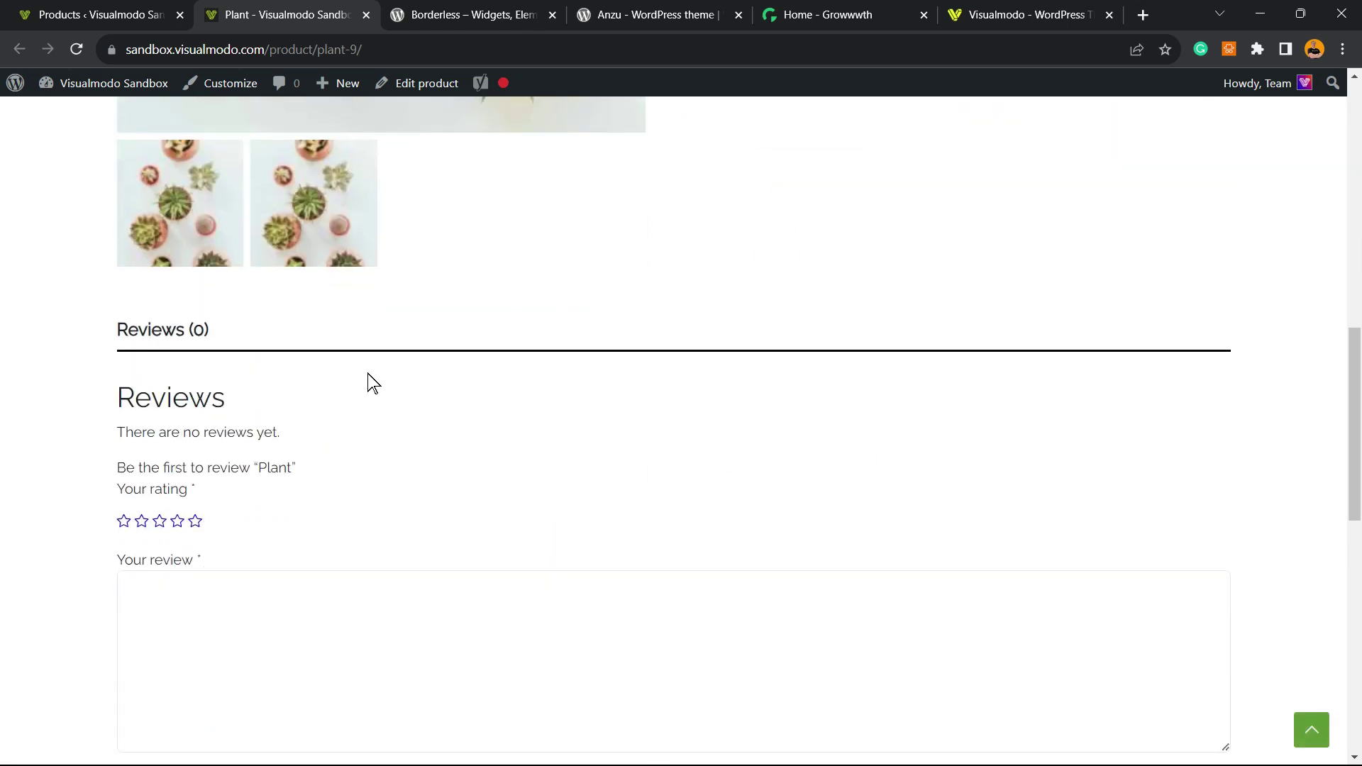
scroll(368, 381, "down", 5)
scroll(332, 366, "up", 15)
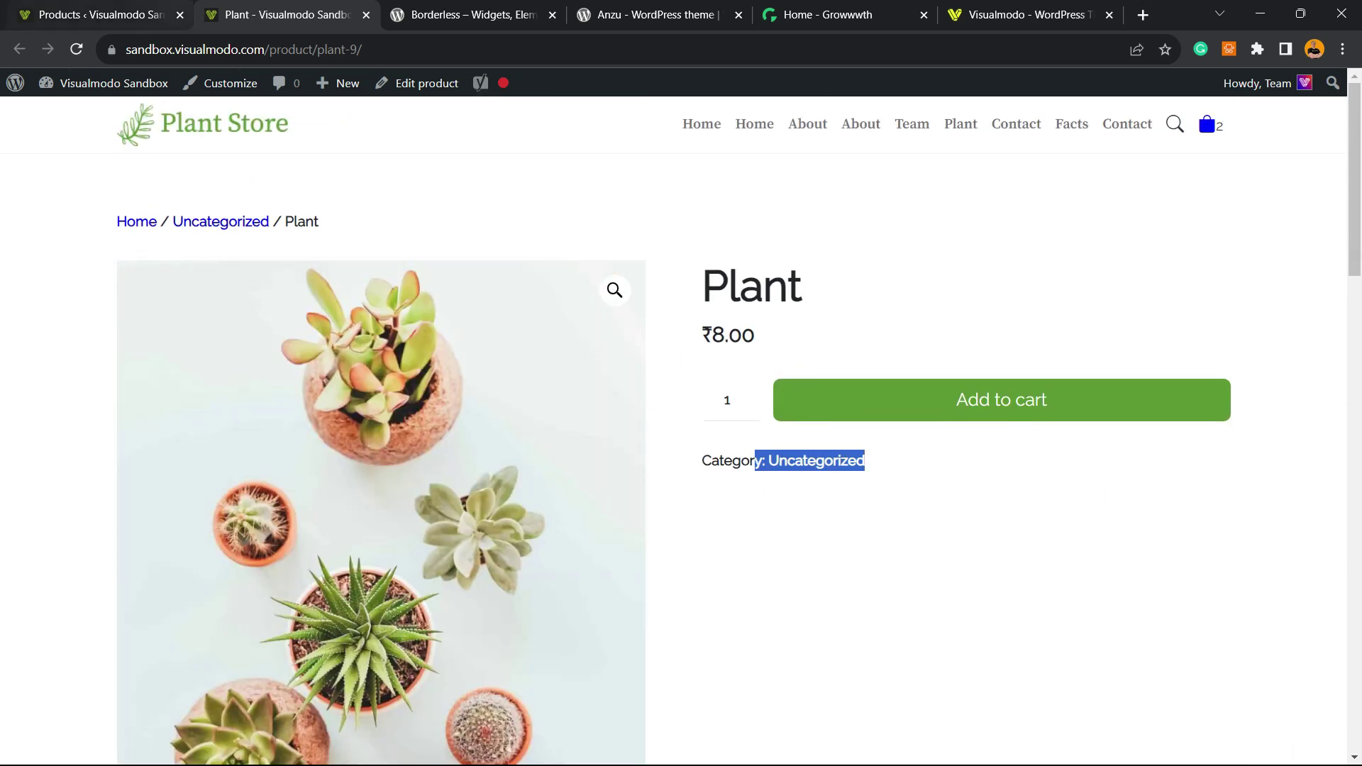
left_click(163, 15)
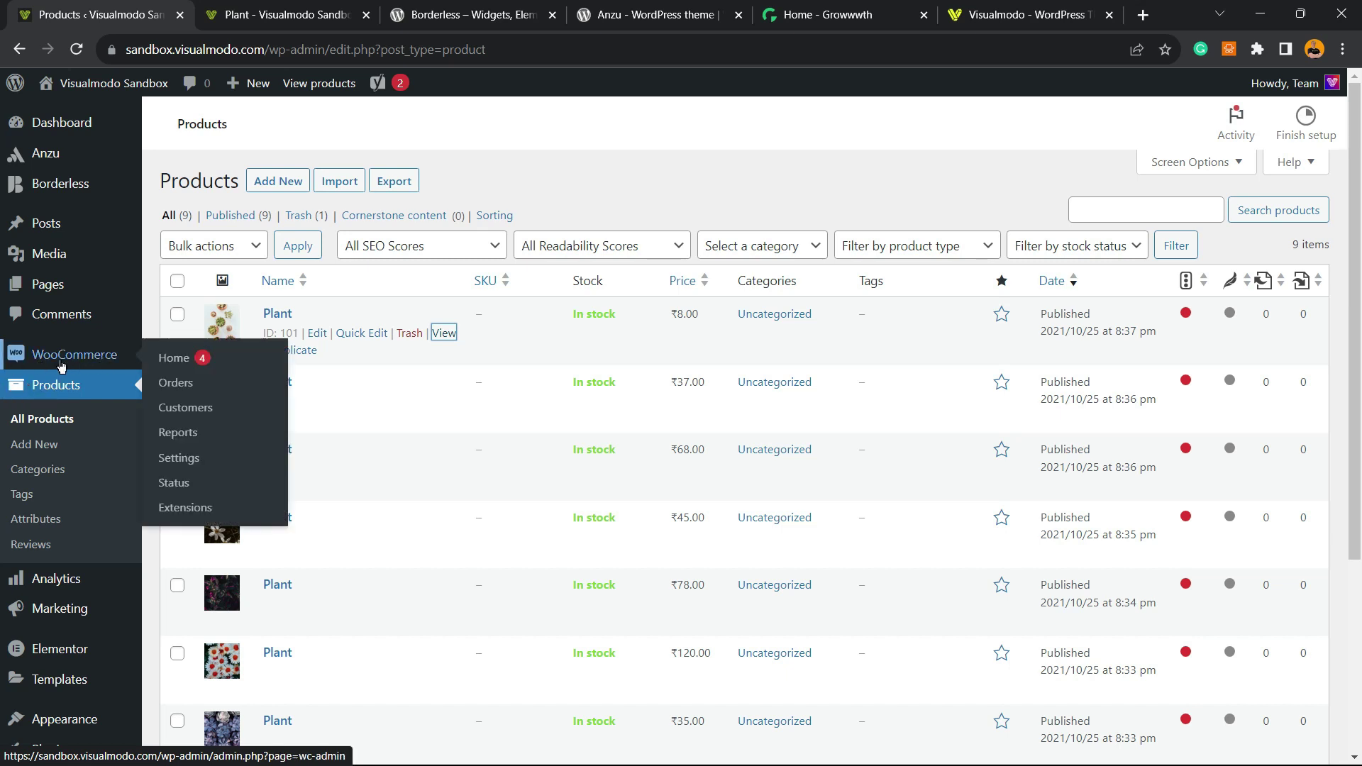
- Open the Uncategorized product category for editing and delete its slug
left_click(38, 471)
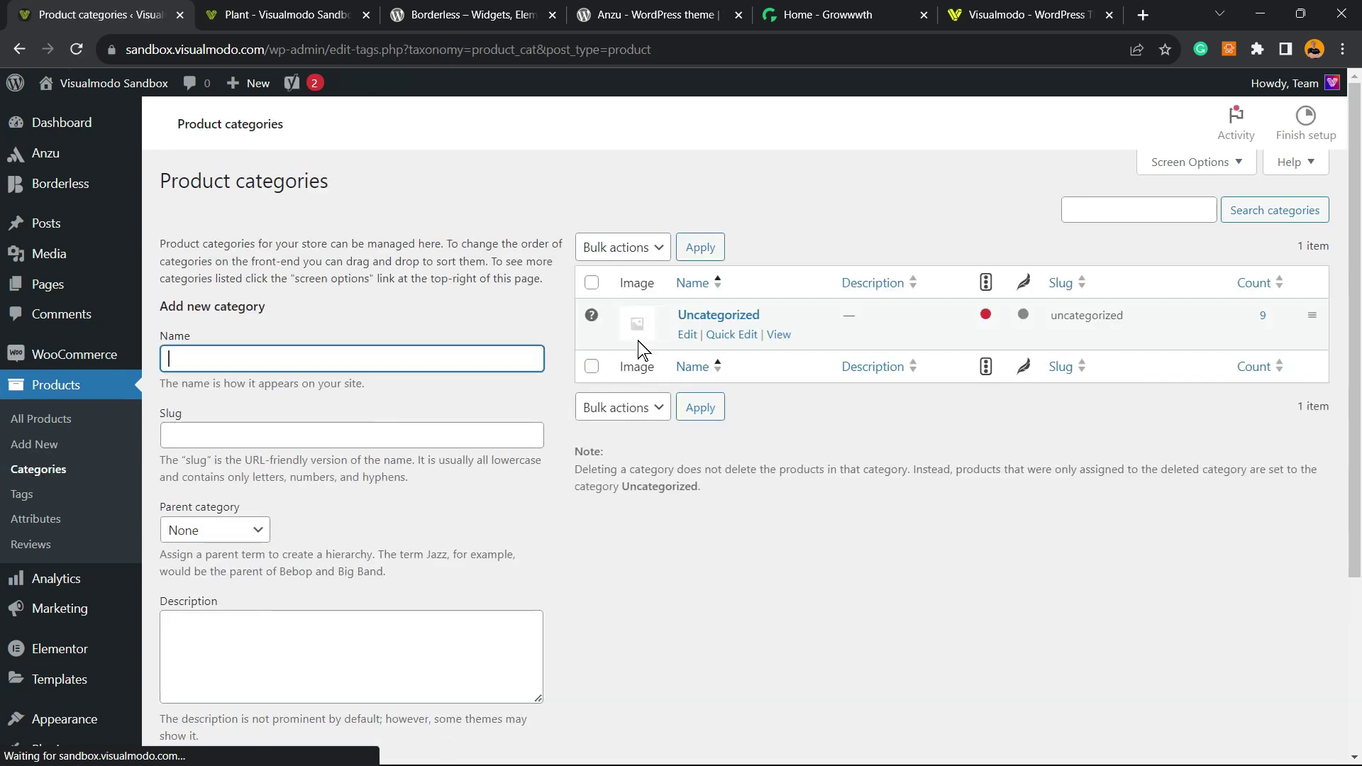
left_click(699, 315)
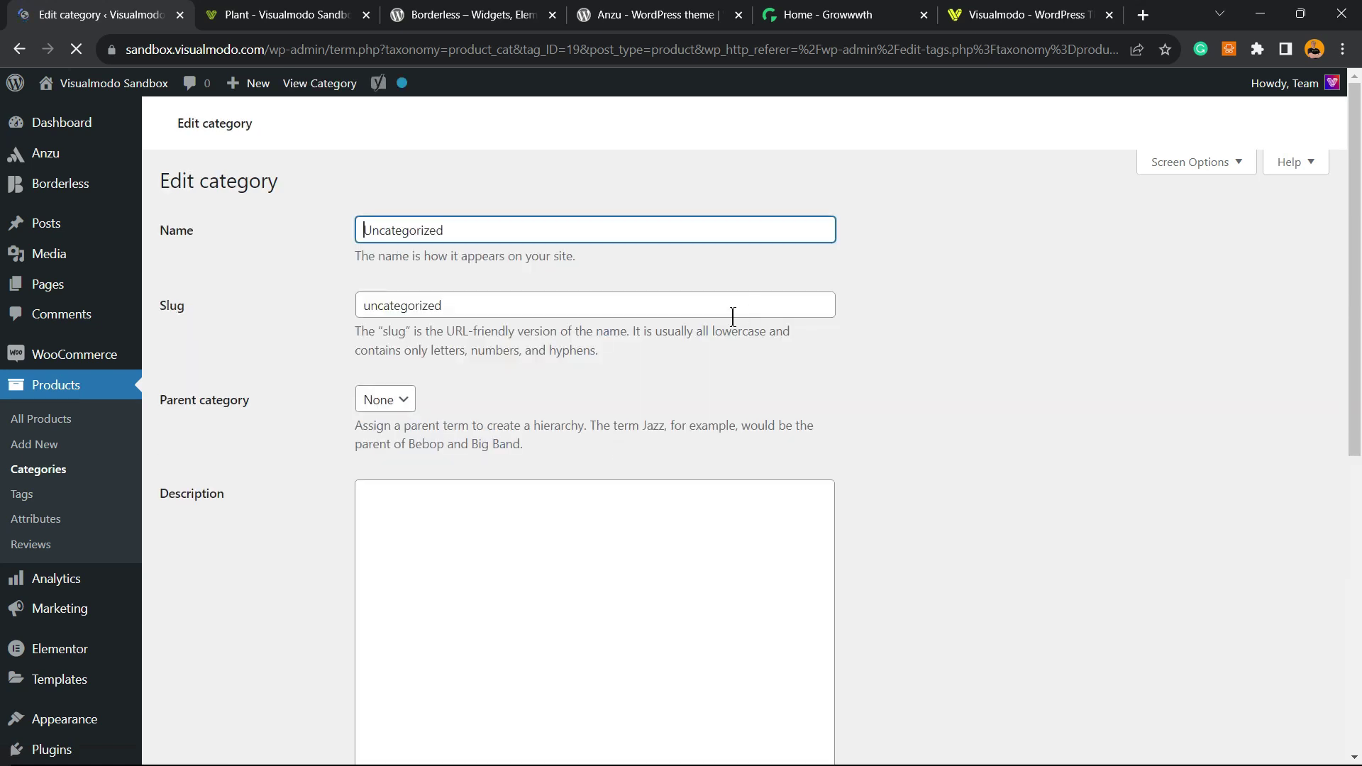
double_click(491, 312)
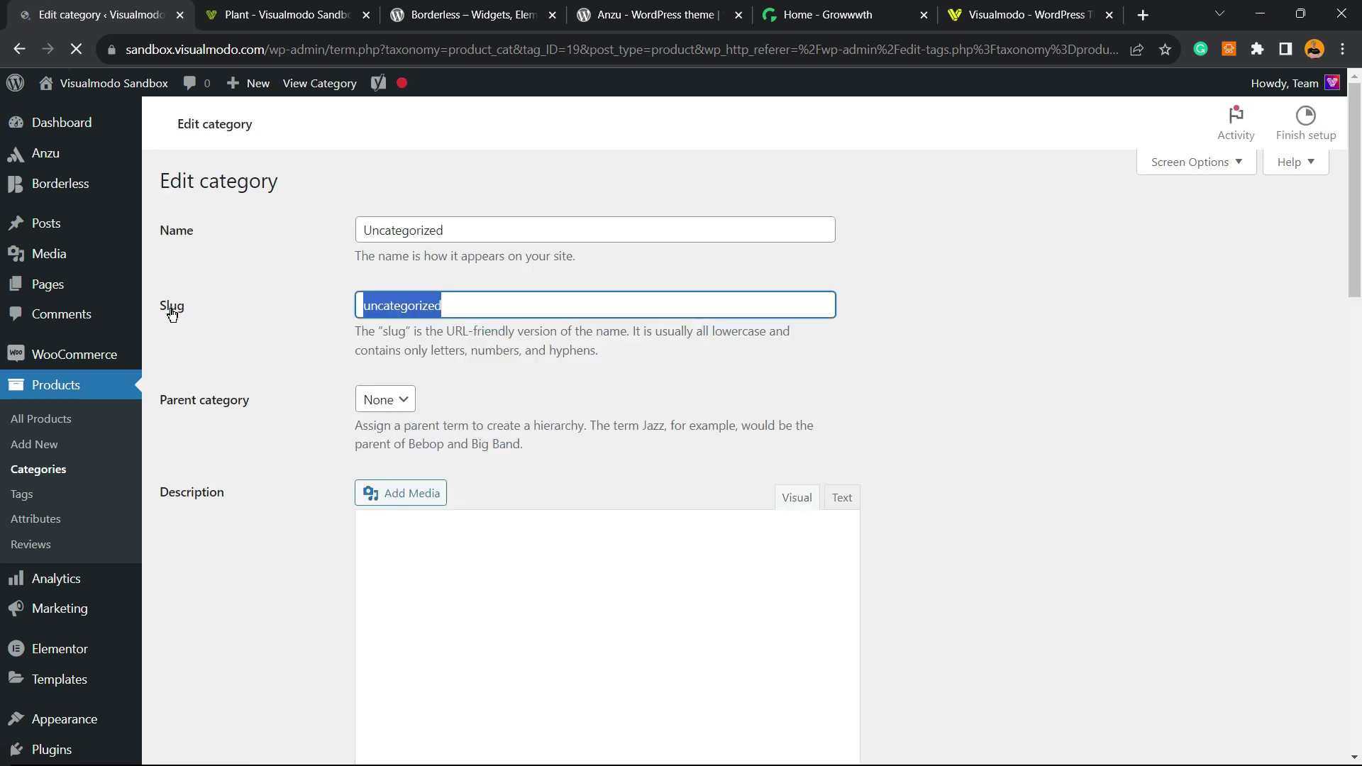
left_click(171, 314)
double_click(478, 308)
key("BackSpace")
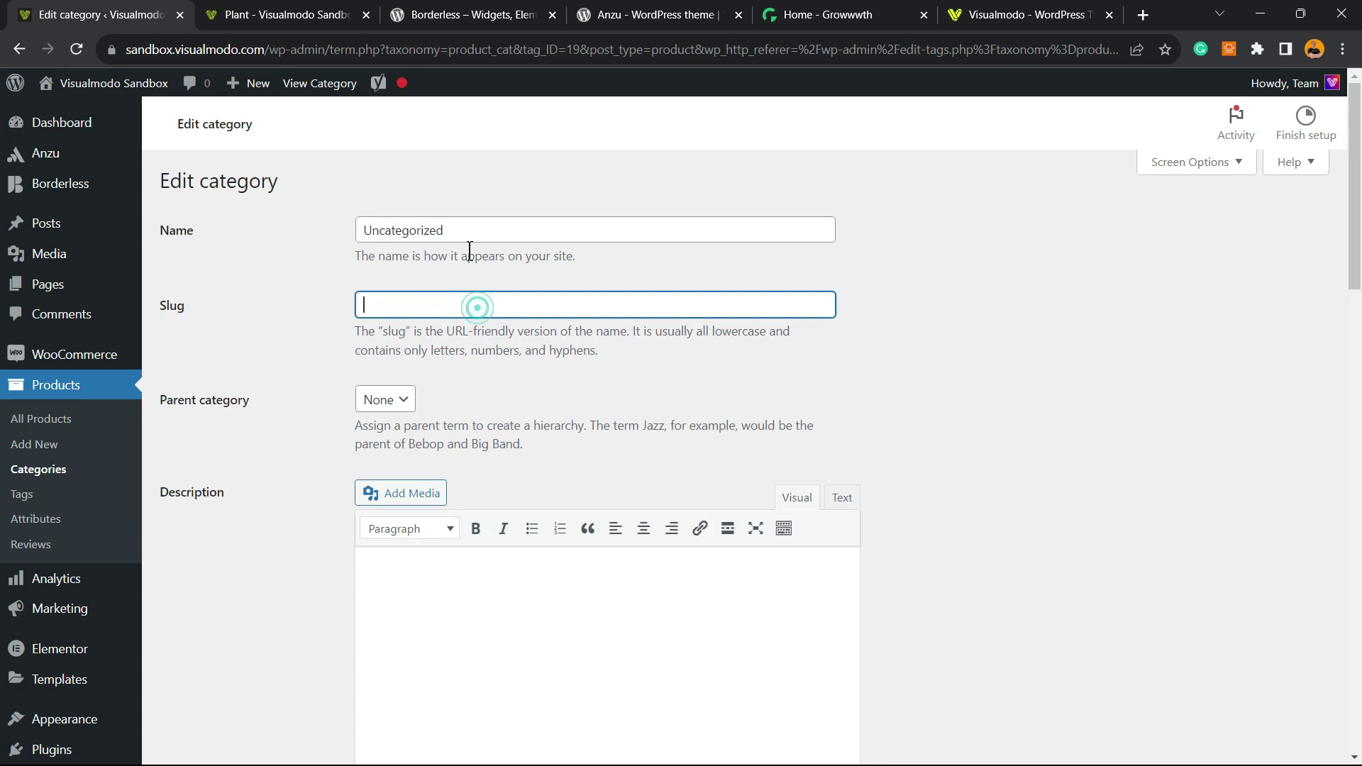
- Delete the Uncategorized name and start typing Flowers in its place
double_click(469, 231)
key("BackSpace")
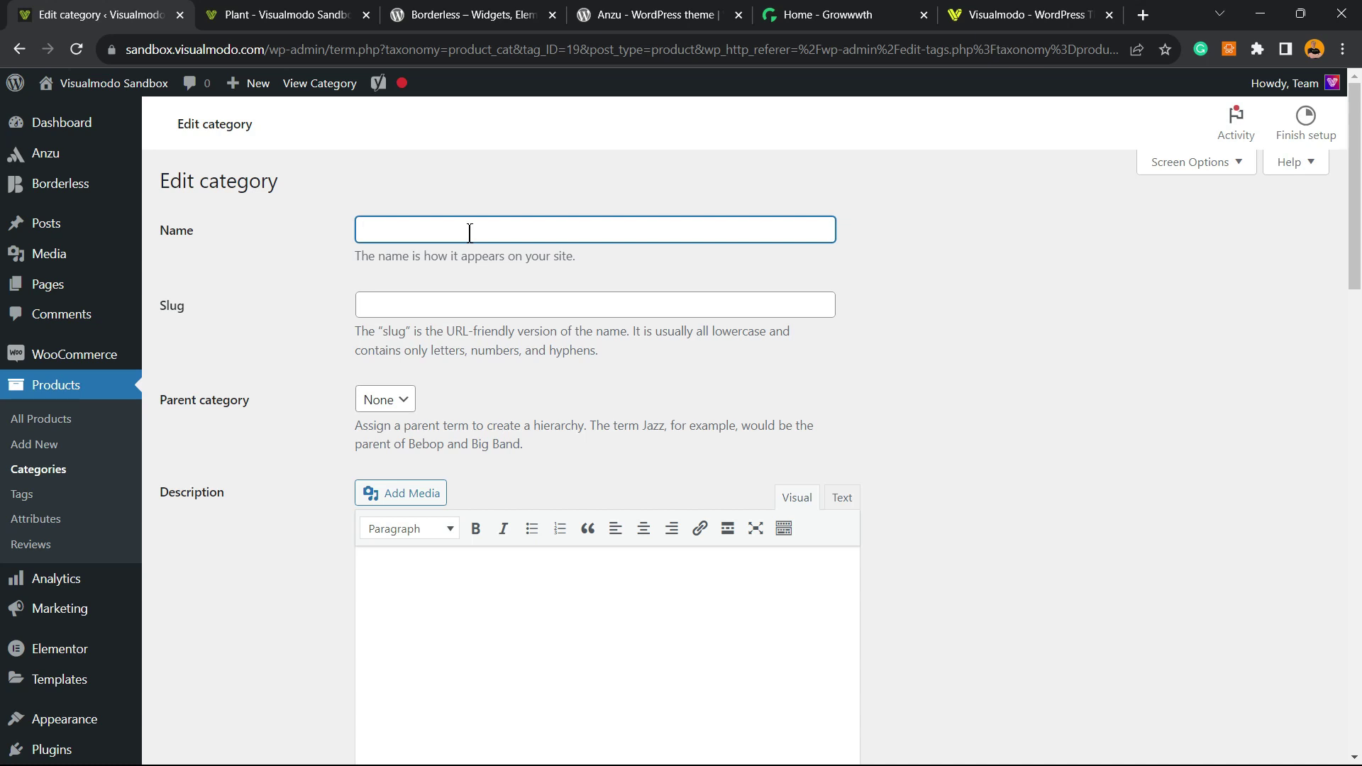
type("lowers")
- Copy the name Flowers into the Slug field and keep Parent category None
key("ctrl+a")
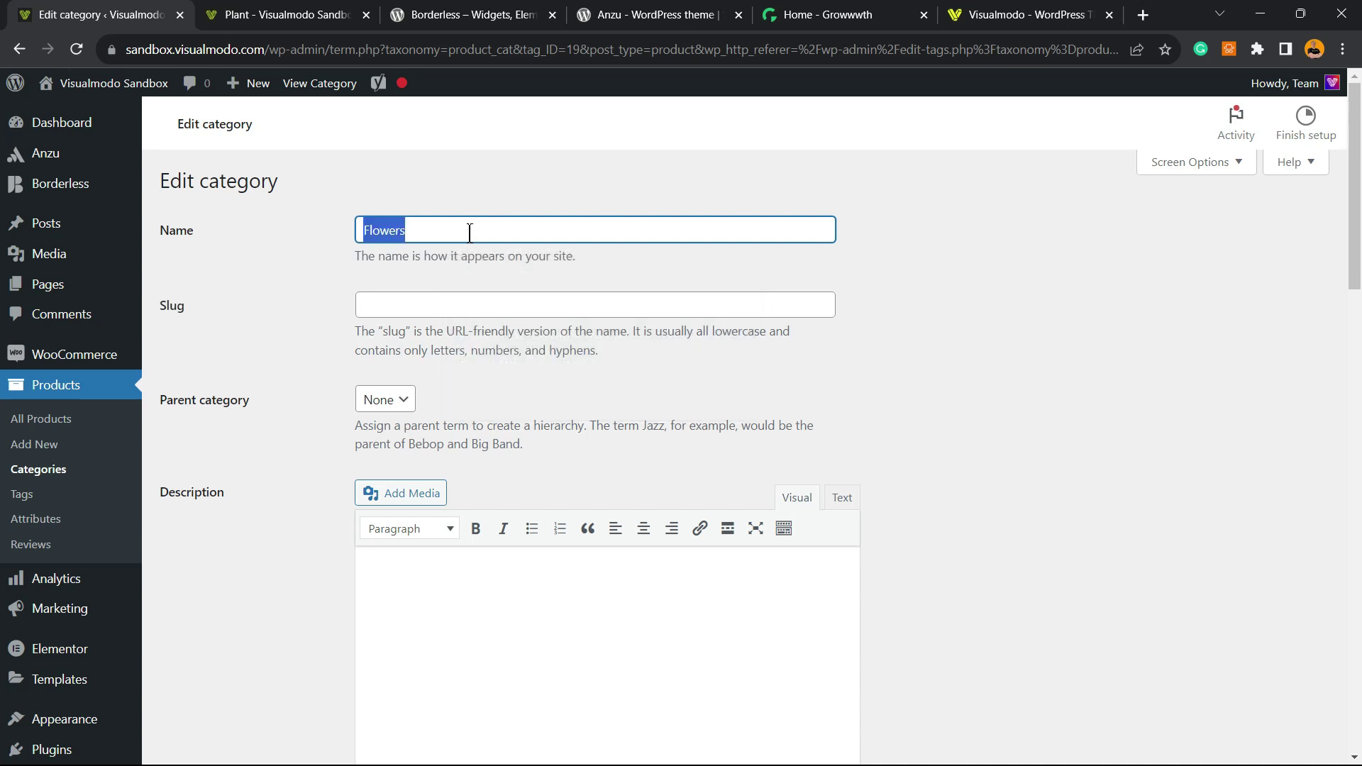
key("ctrl+c")
left_click(480, 299)
key("ctrl+v")
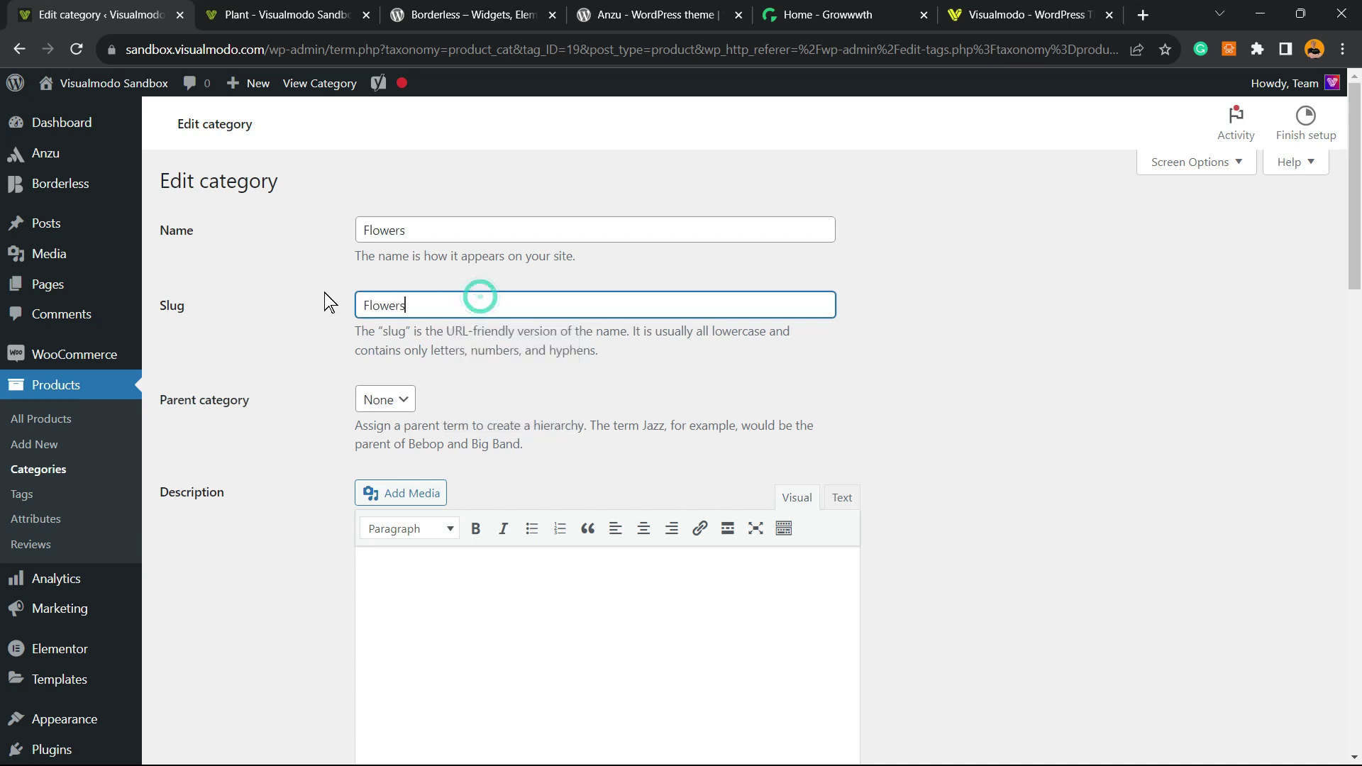
left_click(389, 400)
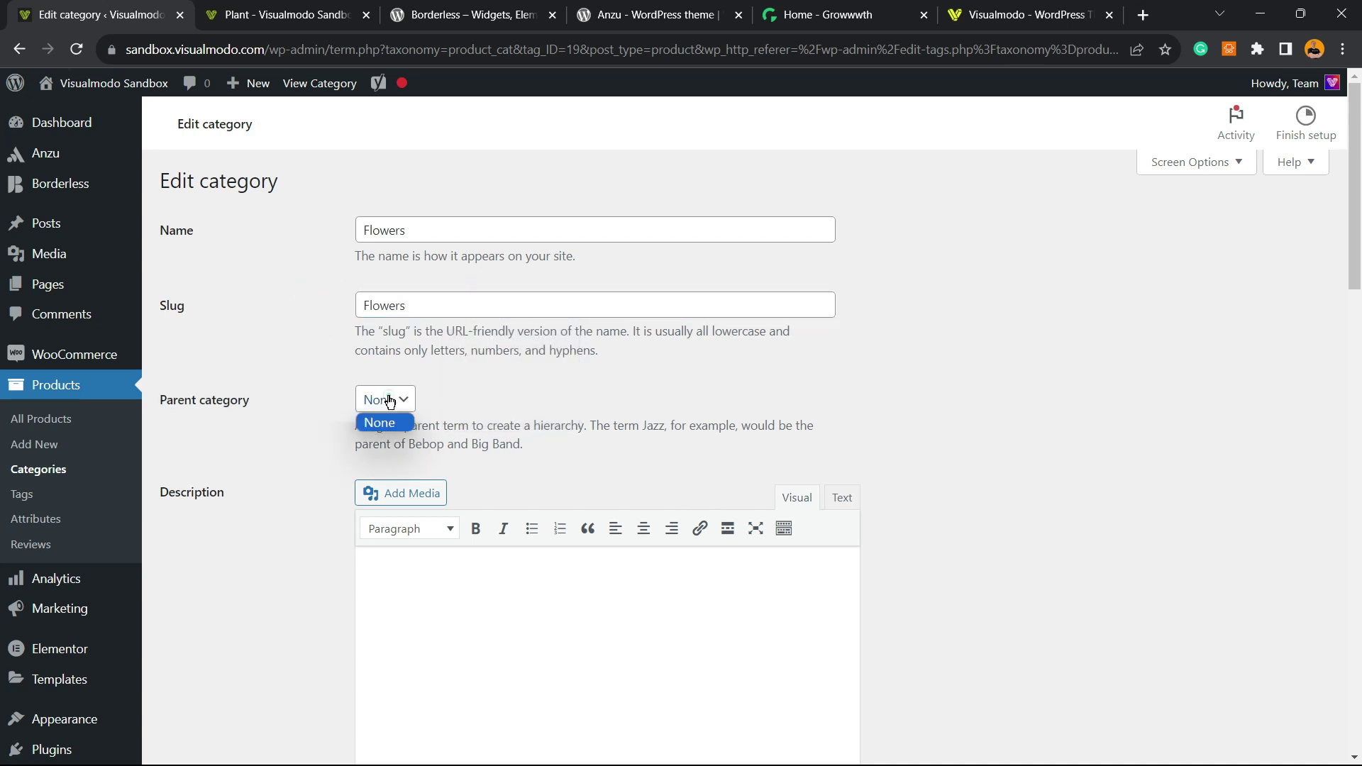
left_click(379, 423)
- Leave Display type at Default and open the category thumbnail image chooser
scroll(344, 392, "down", 2)
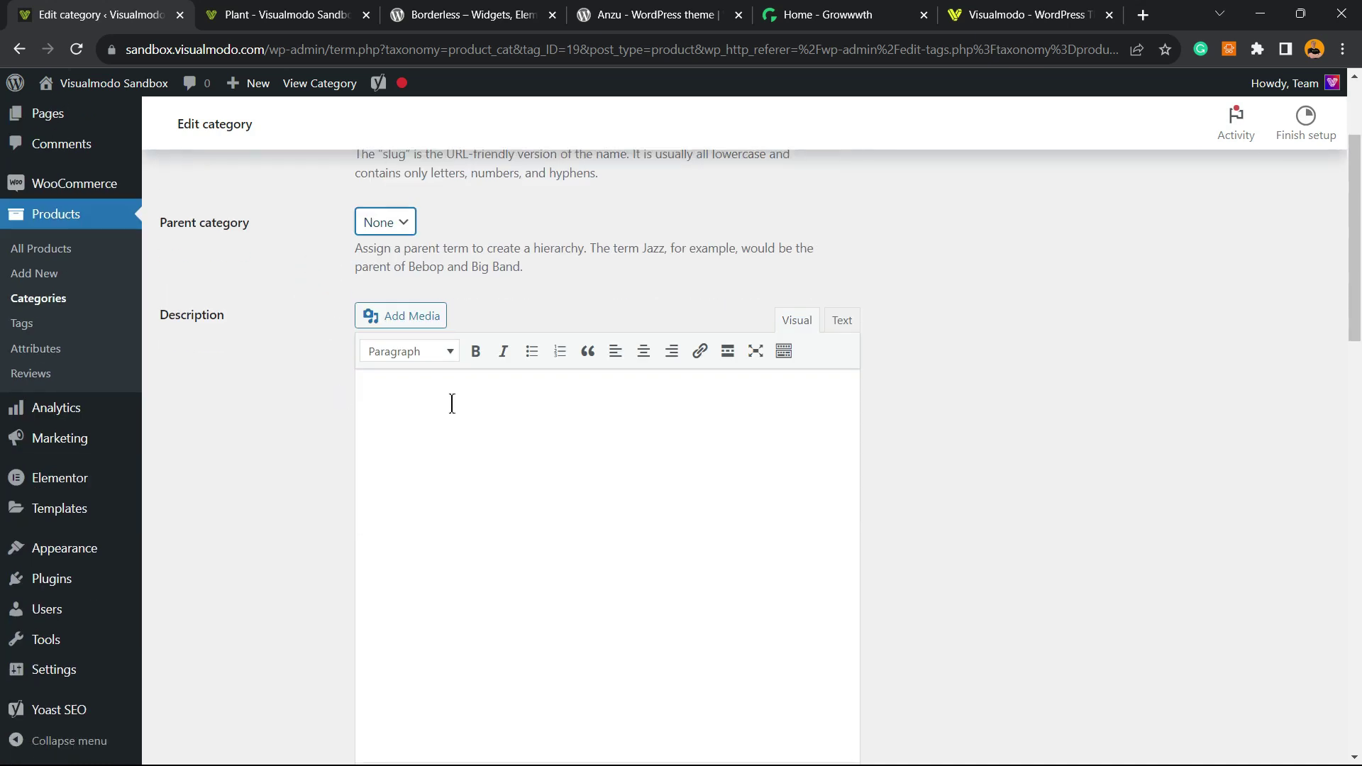
left_click(452, 404)
scroll(452, 402, "down", 2)
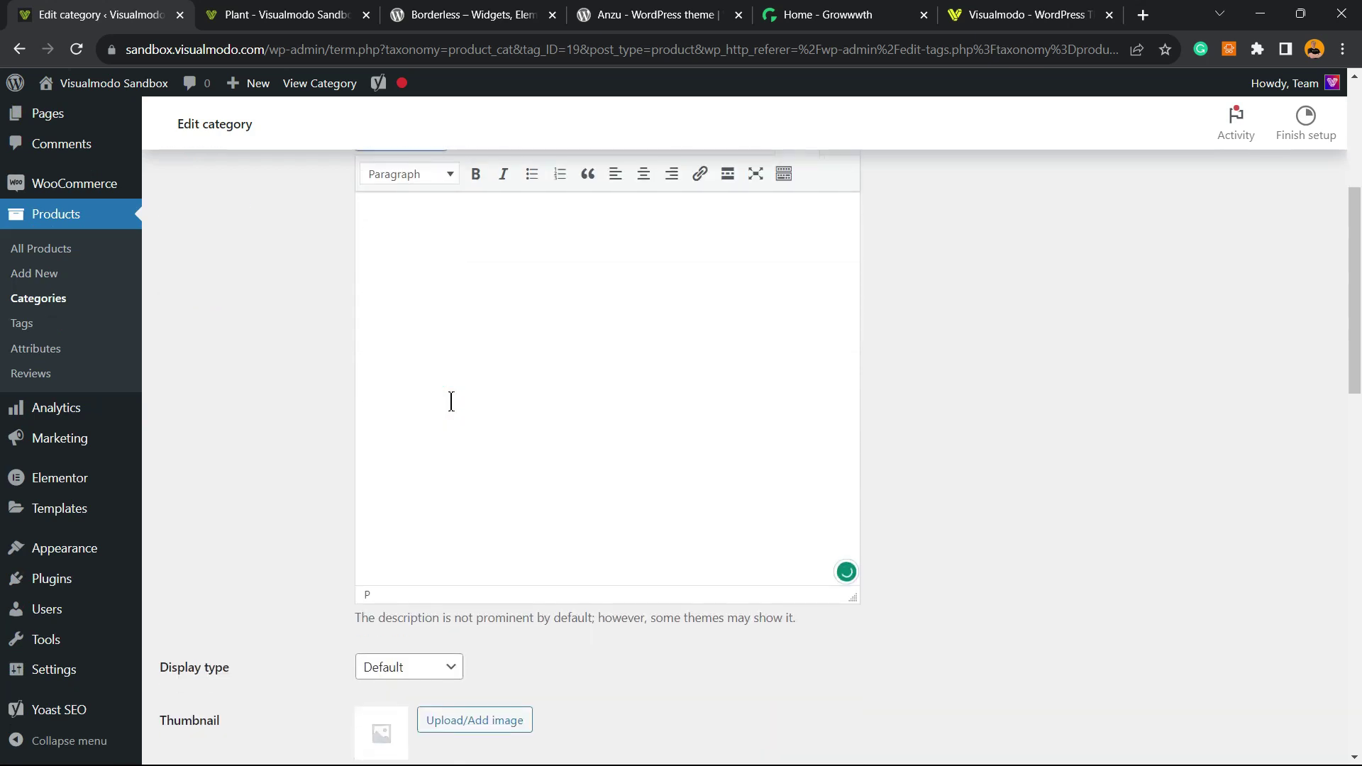
scroll(451, 402, "down", 2)
scroll(450, 398, "up", 4)
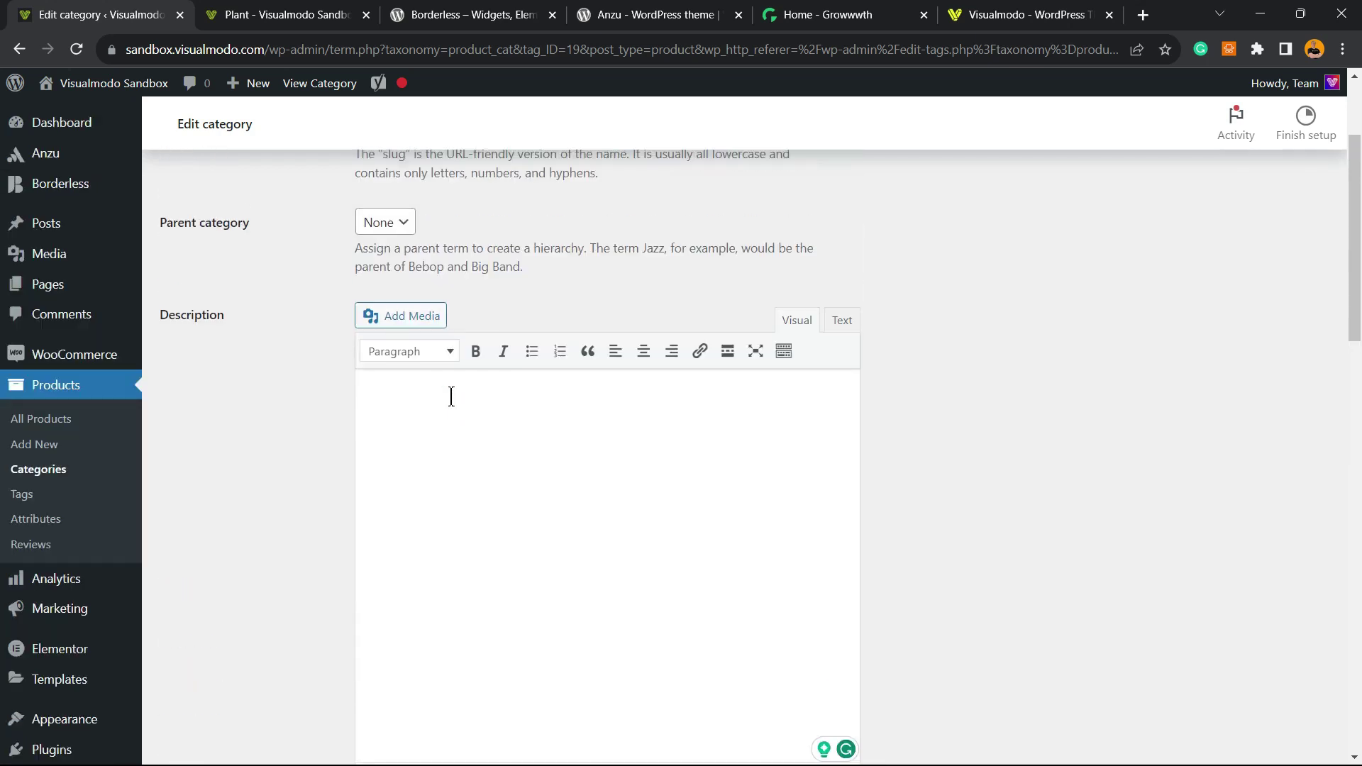
scroll(448, 394, "up", 2)
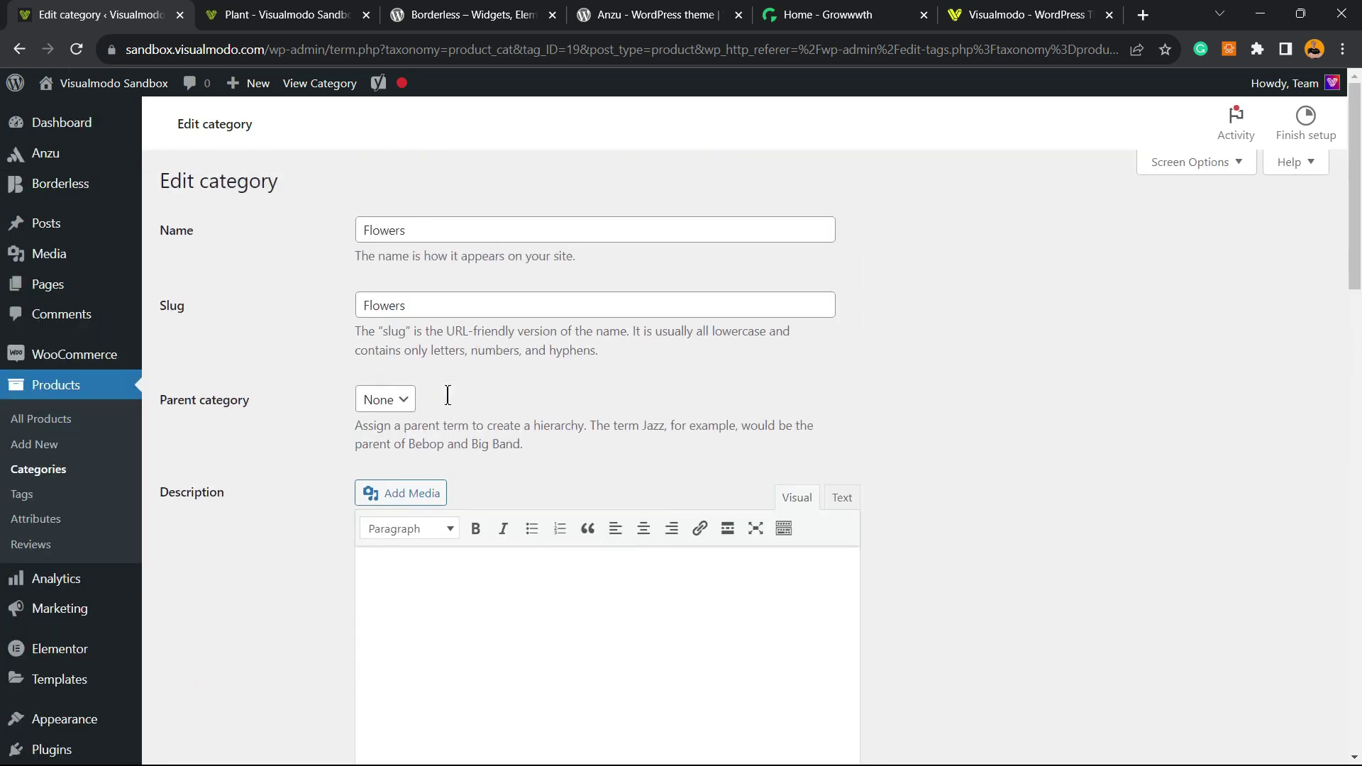
scroll(460, 378, "down", 4)
scroll(447, 338, "up", 2)
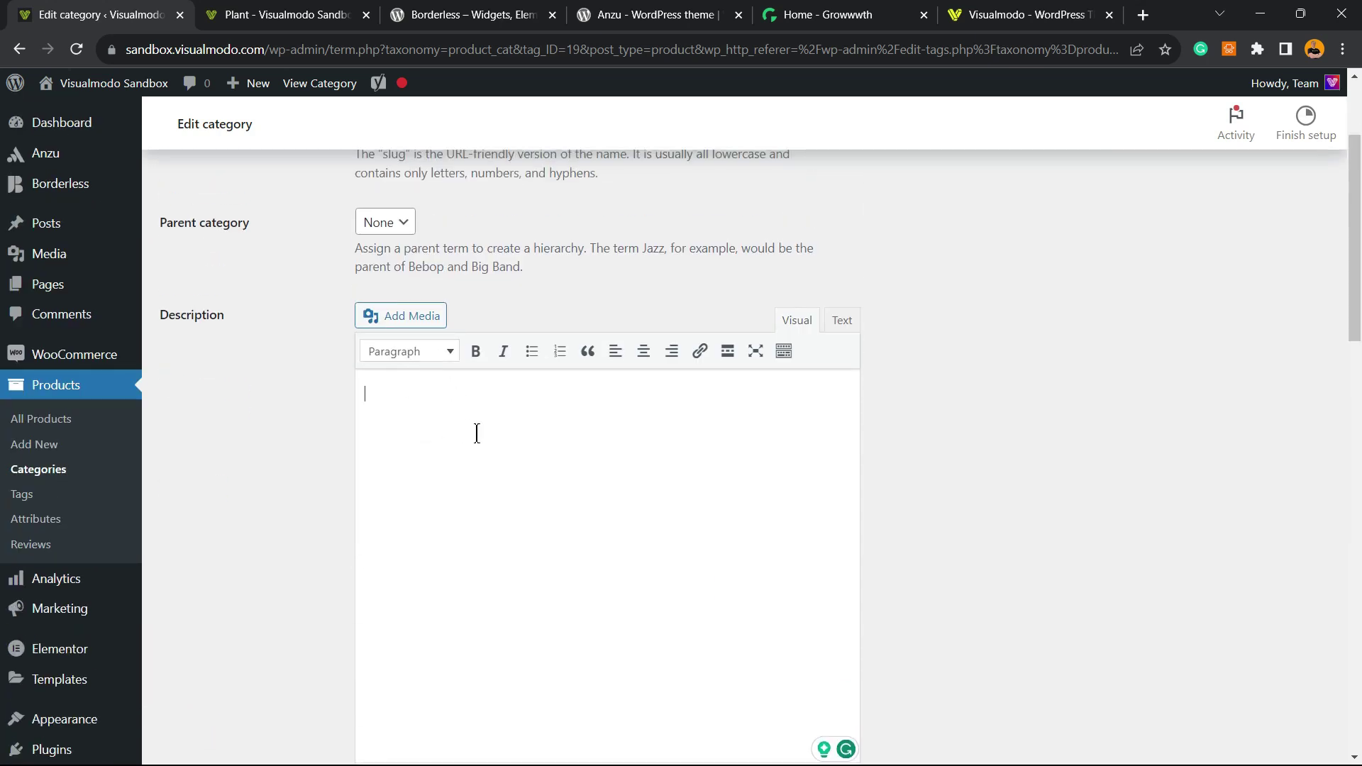
scroll(476, 432, "down", 1)
scroll(477, 433, "down", 4)
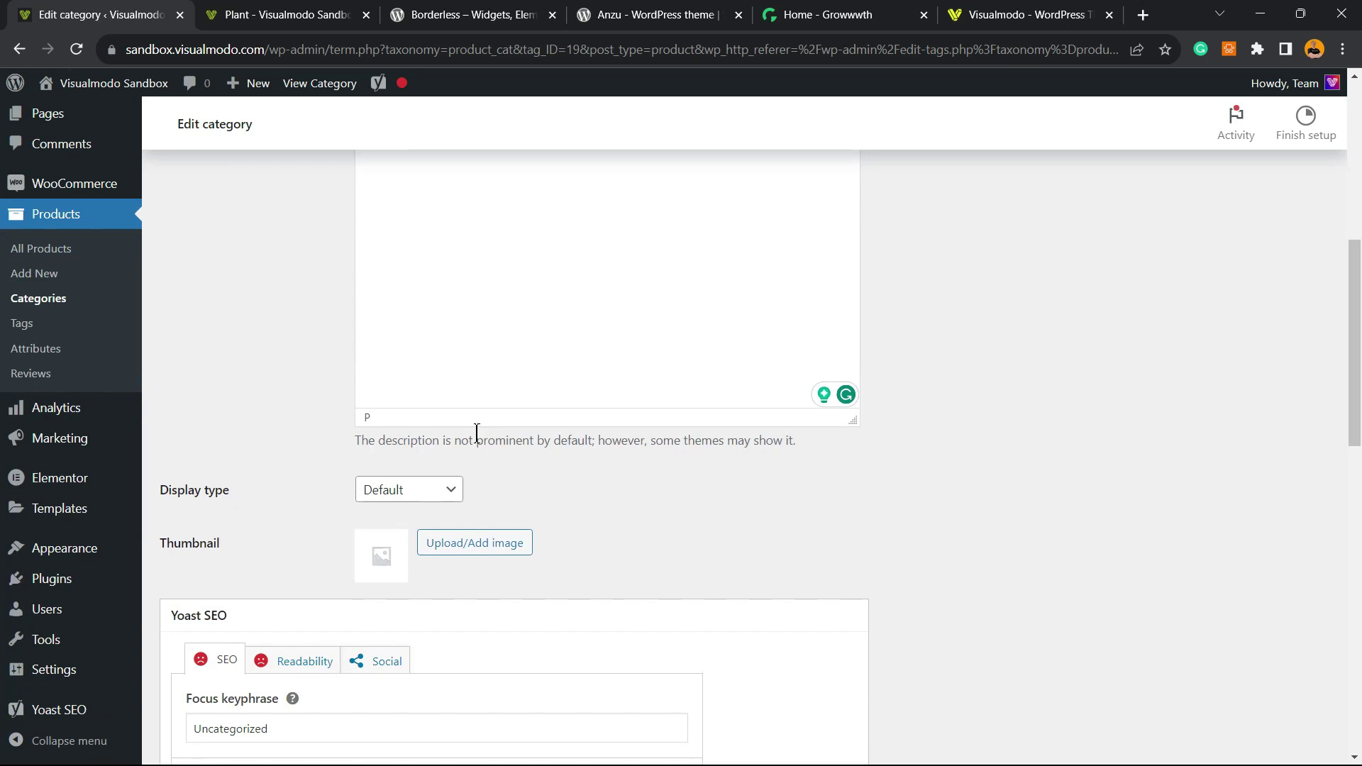
left_click(421, 488)
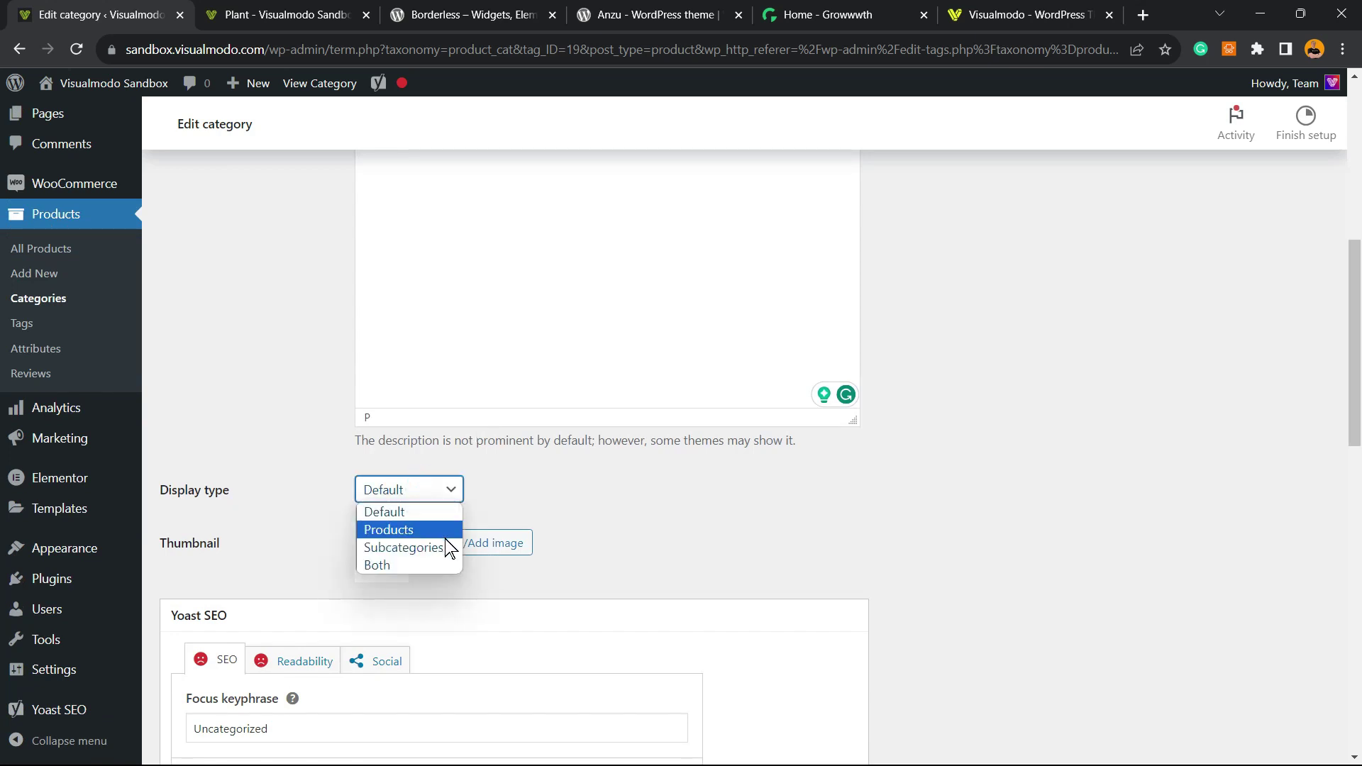
left_click(514, 502)
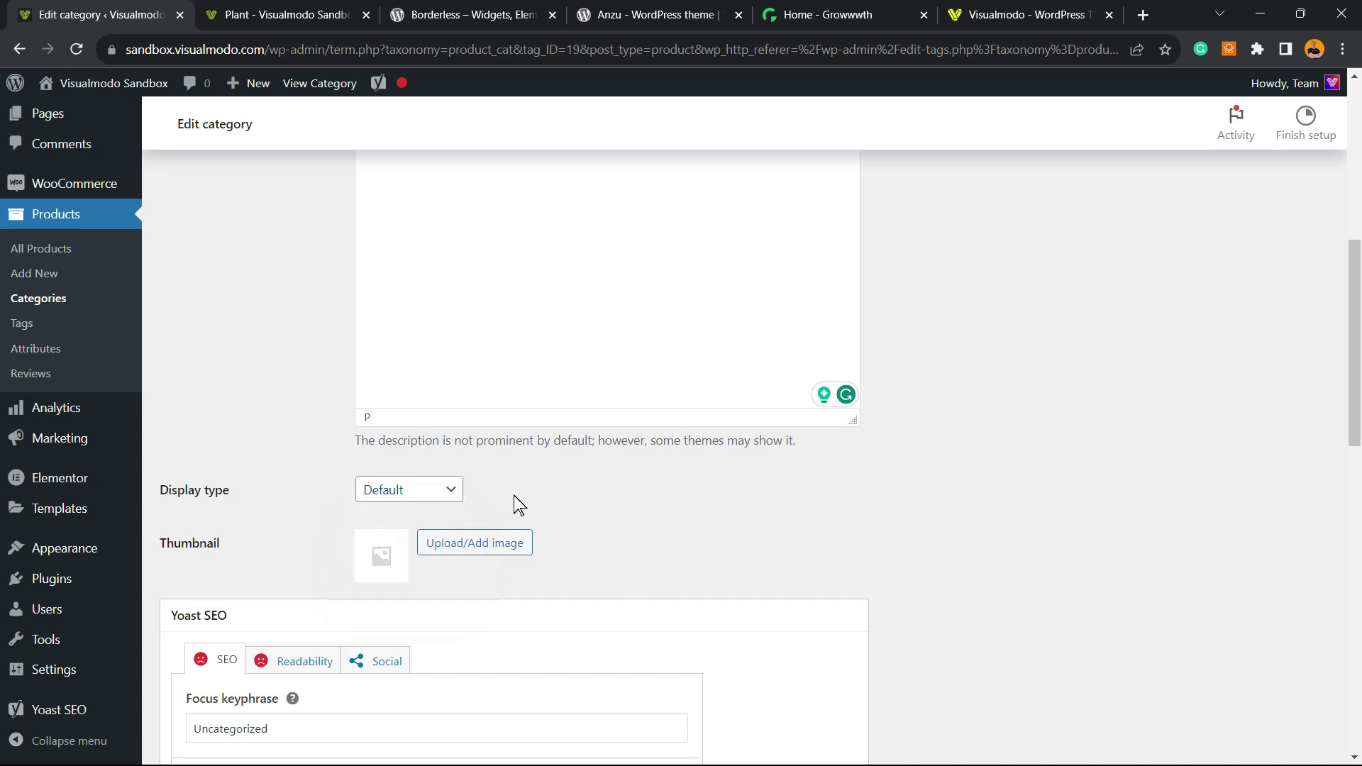
left_click(458, 545)
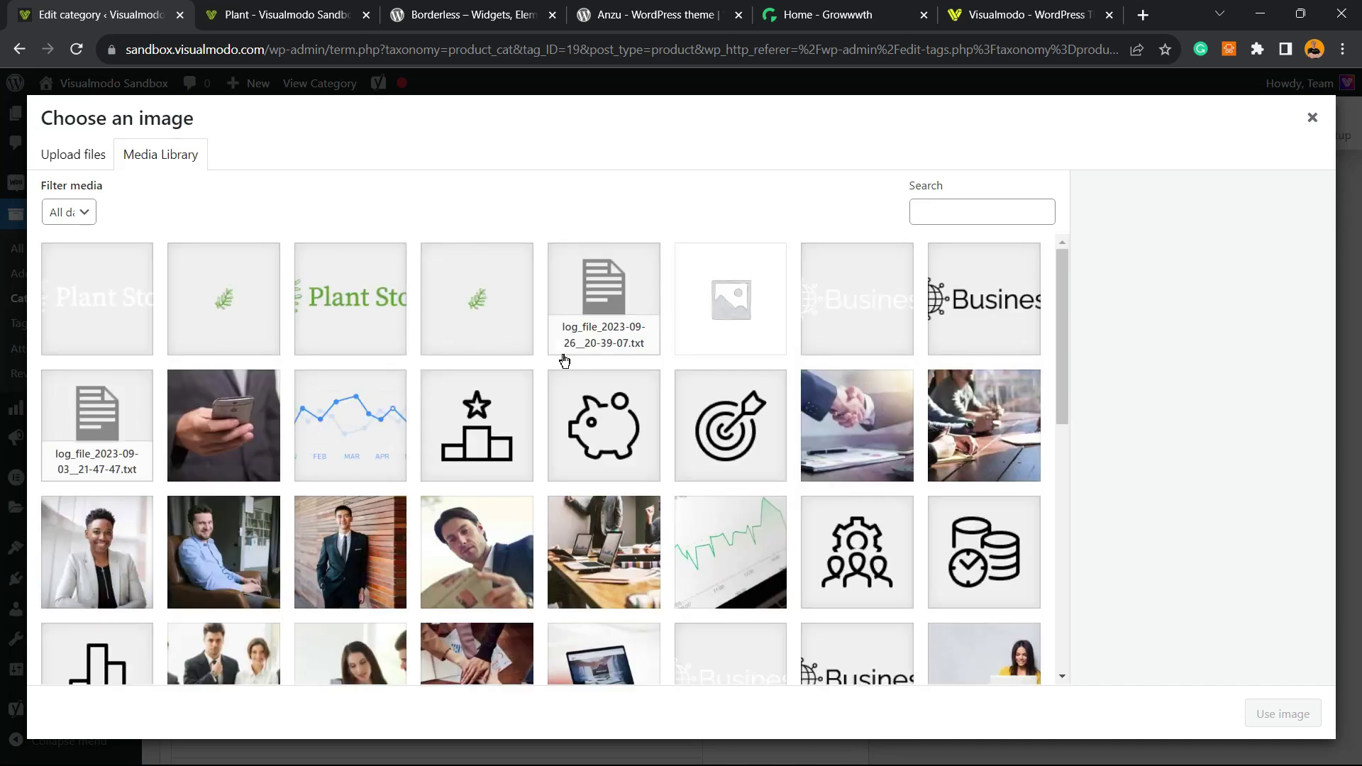
- Set the plant-leaf icon as the Flowers thumbnail and update the category
left_click(516, 335)
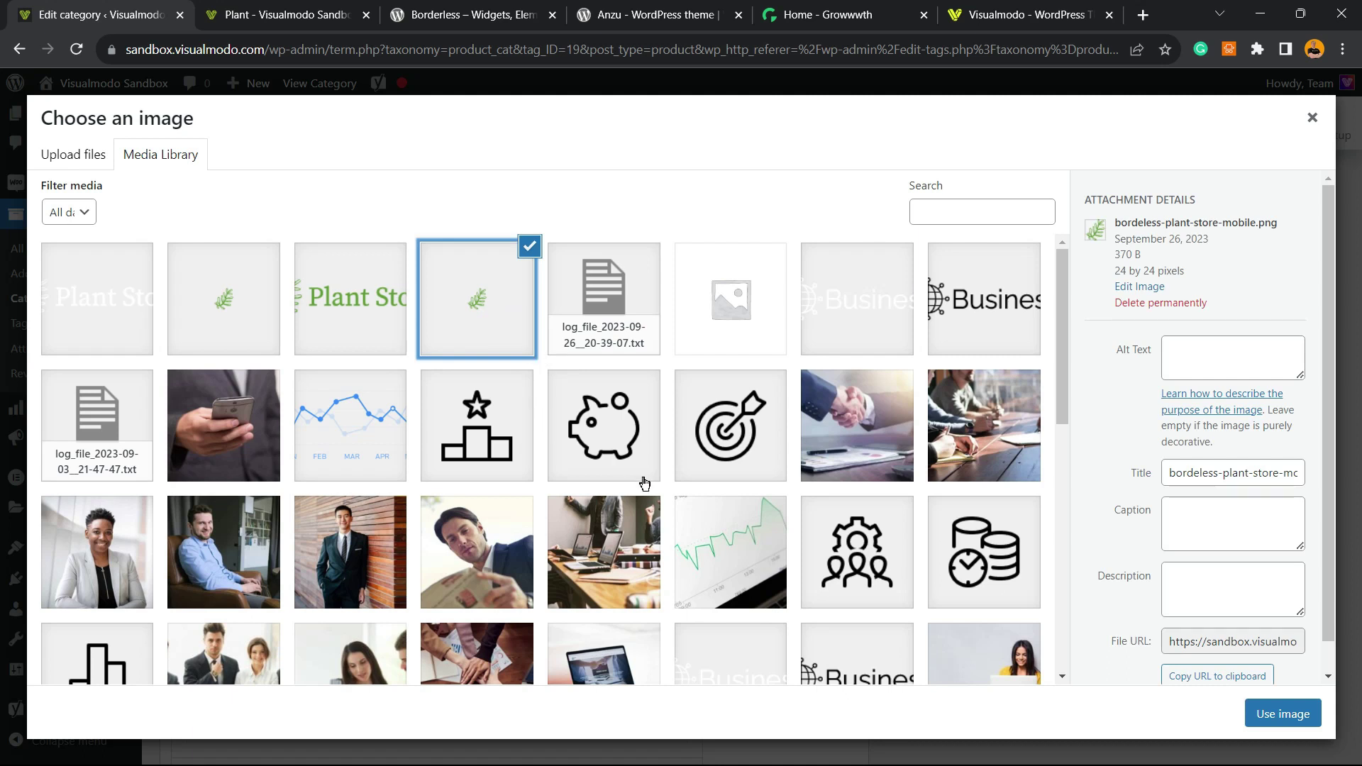
left_click(1291, 715)
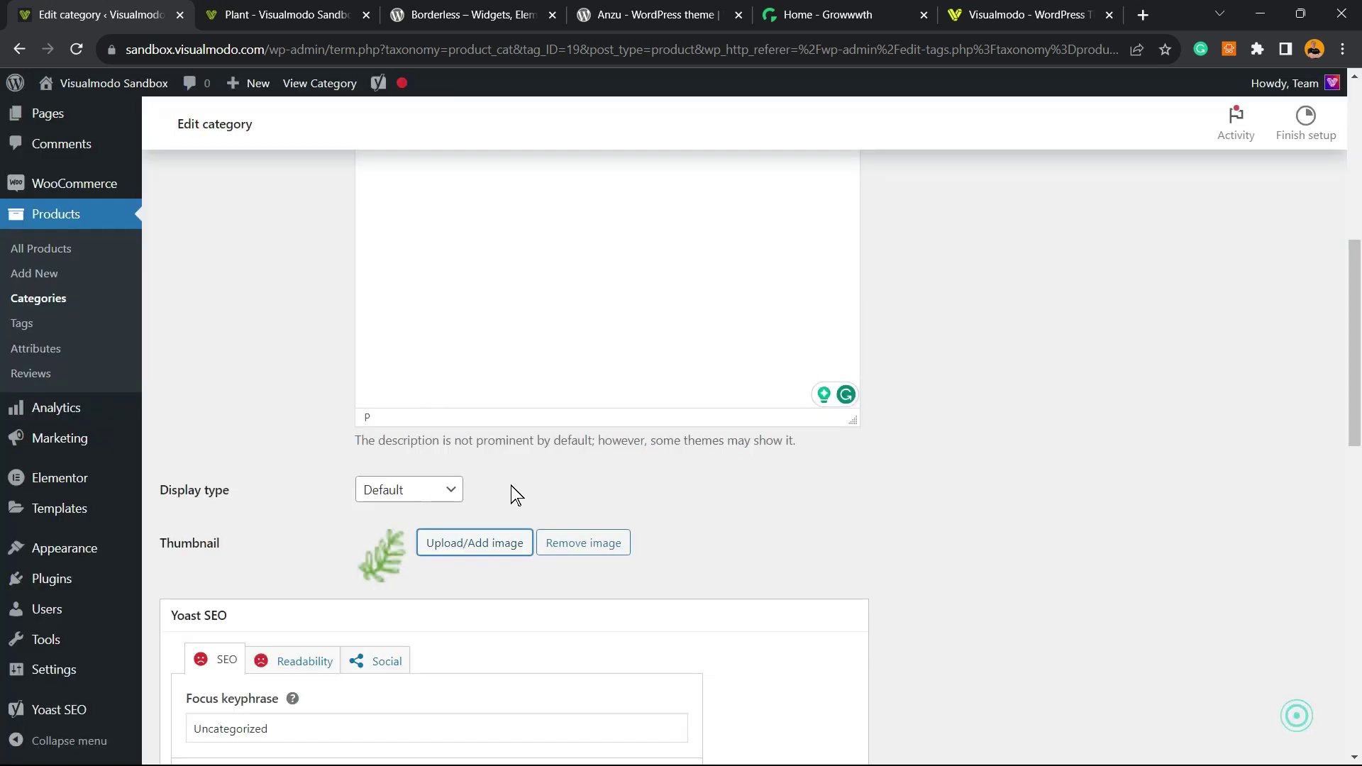
scroll(329, 390, "down", 14)
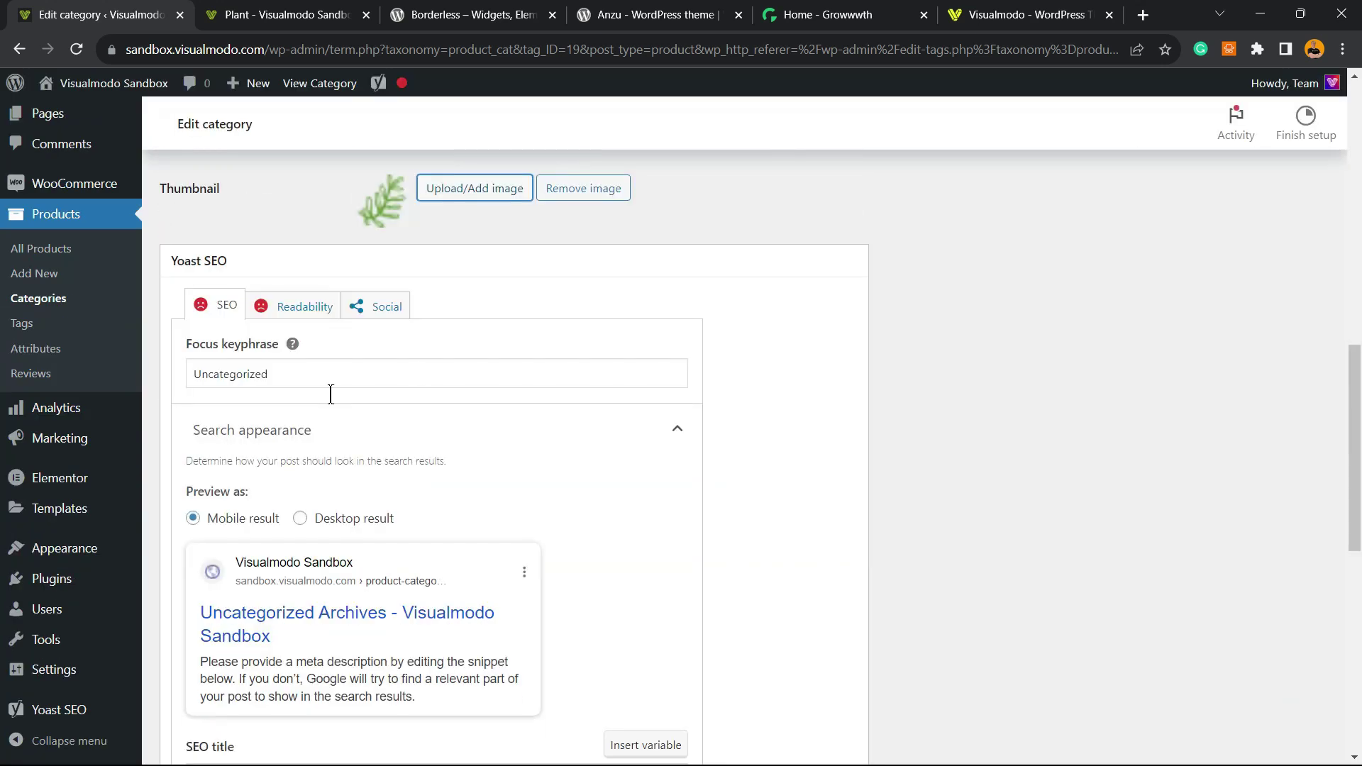
left_click(187, 692)
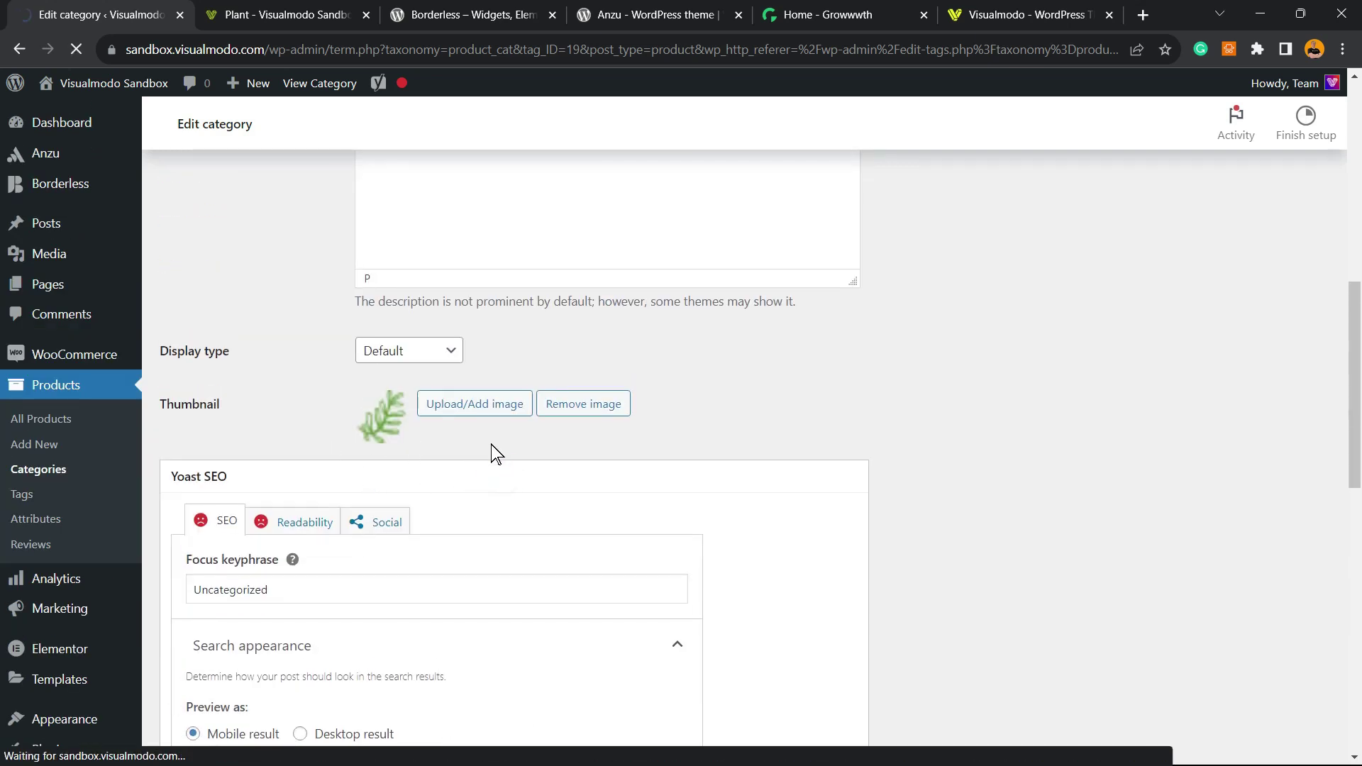
- Open and close the image chooser without picking, then go to Product categories
scroll(335, 505, "down", 10)
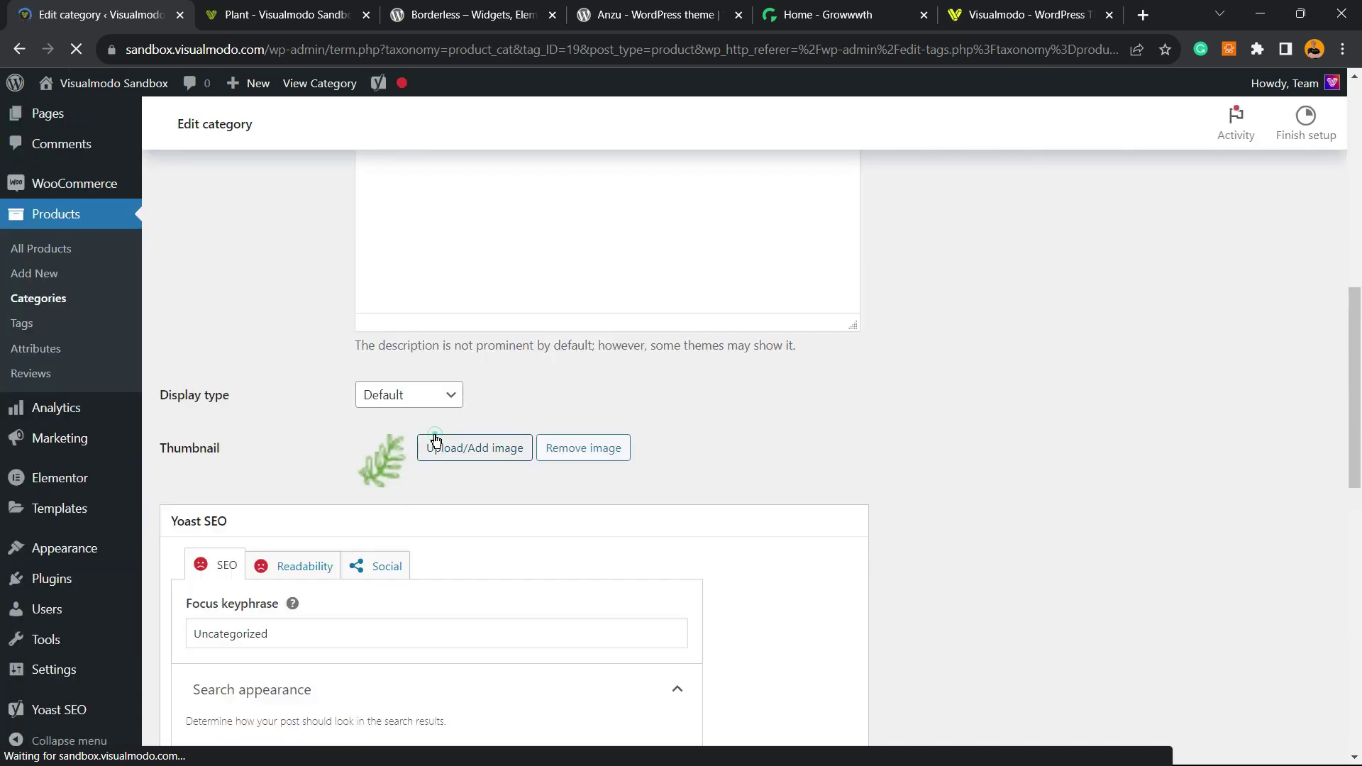
left_click(436, 440)
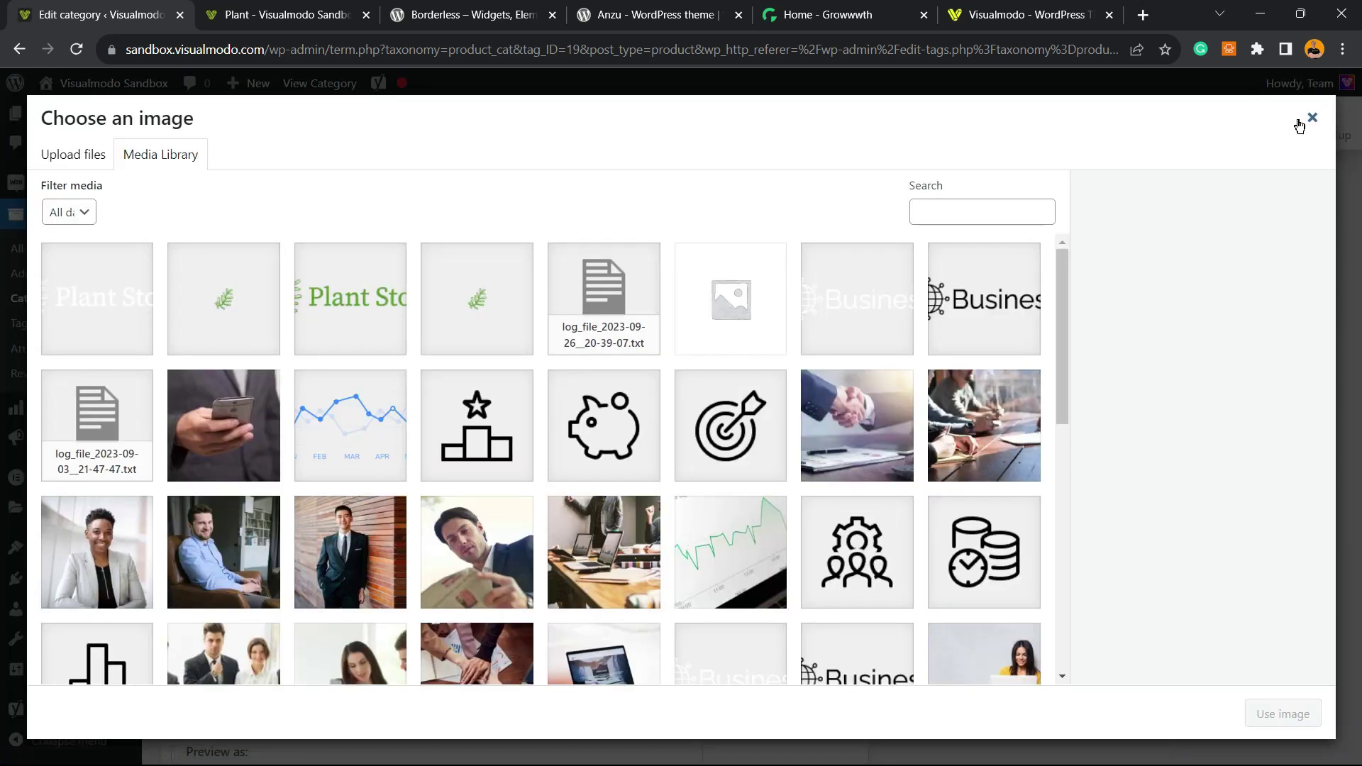
left_click(1309, 119)
scroll(365, 432, "down", 3)
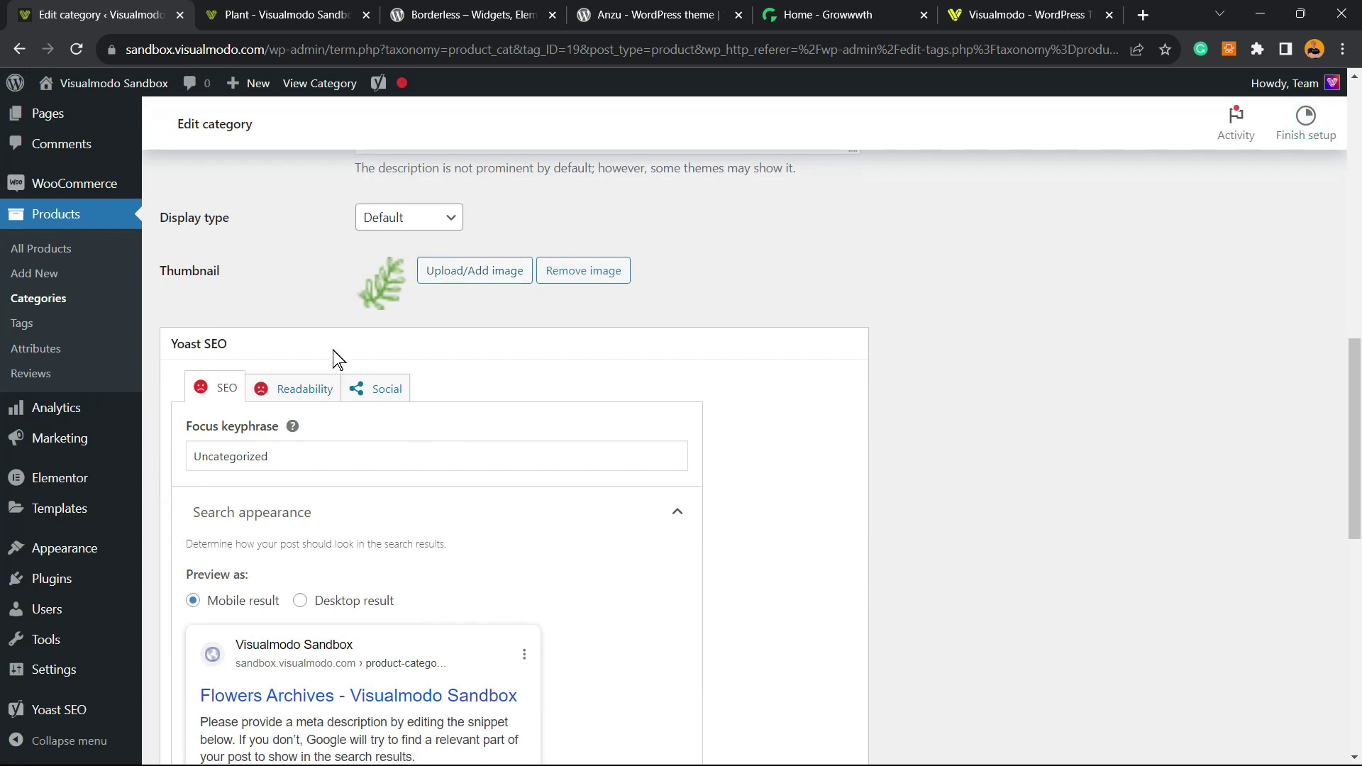
scroll(517, 362, "down", 10)
scroll(344, 381, "up", 5)
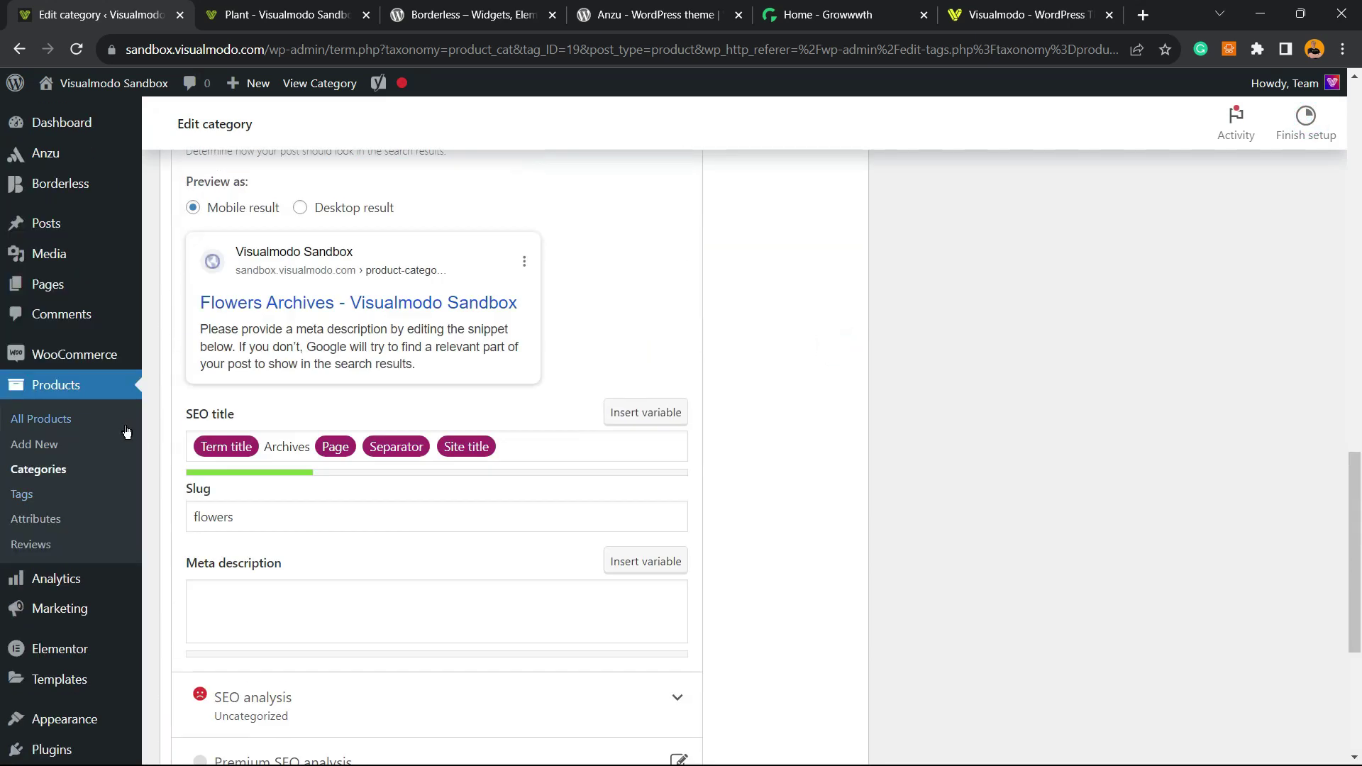
left_click(39, 470)
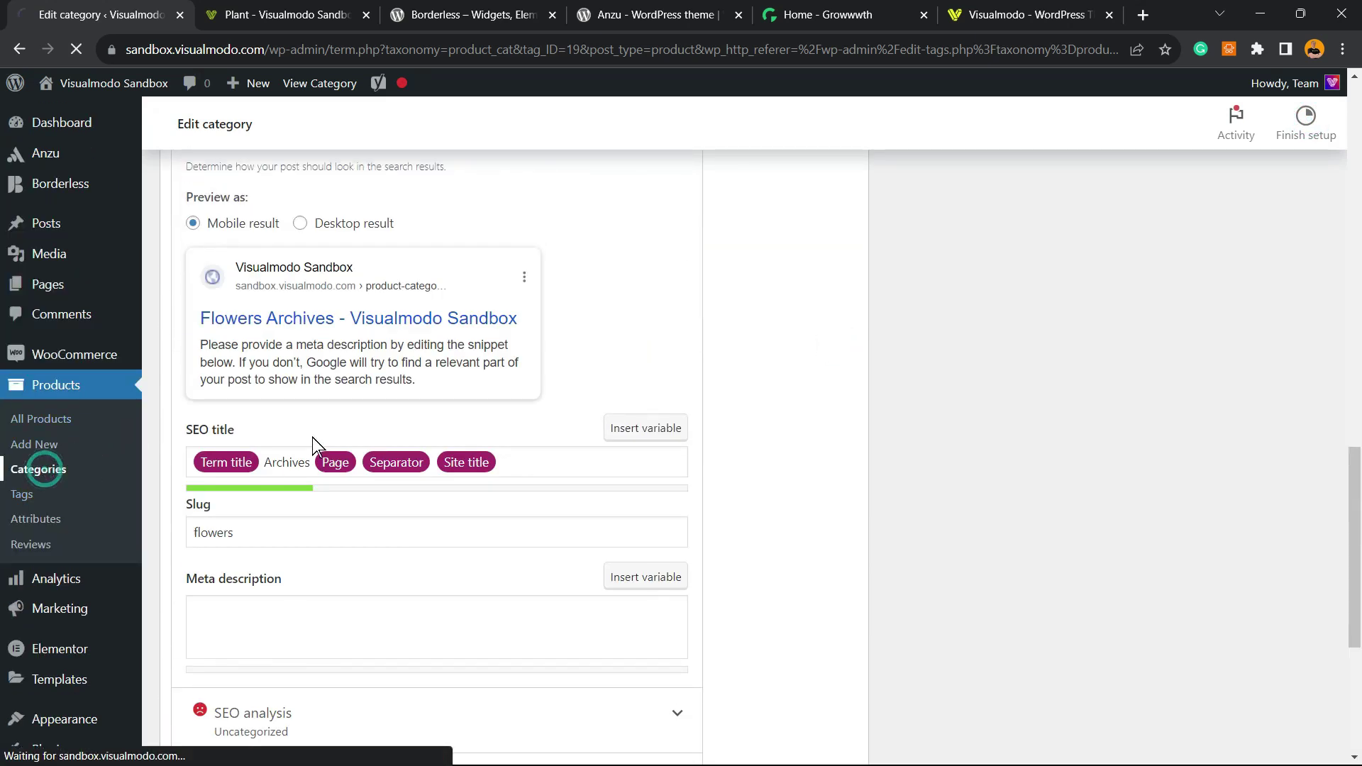
scroll(357, 343, "up", 10)
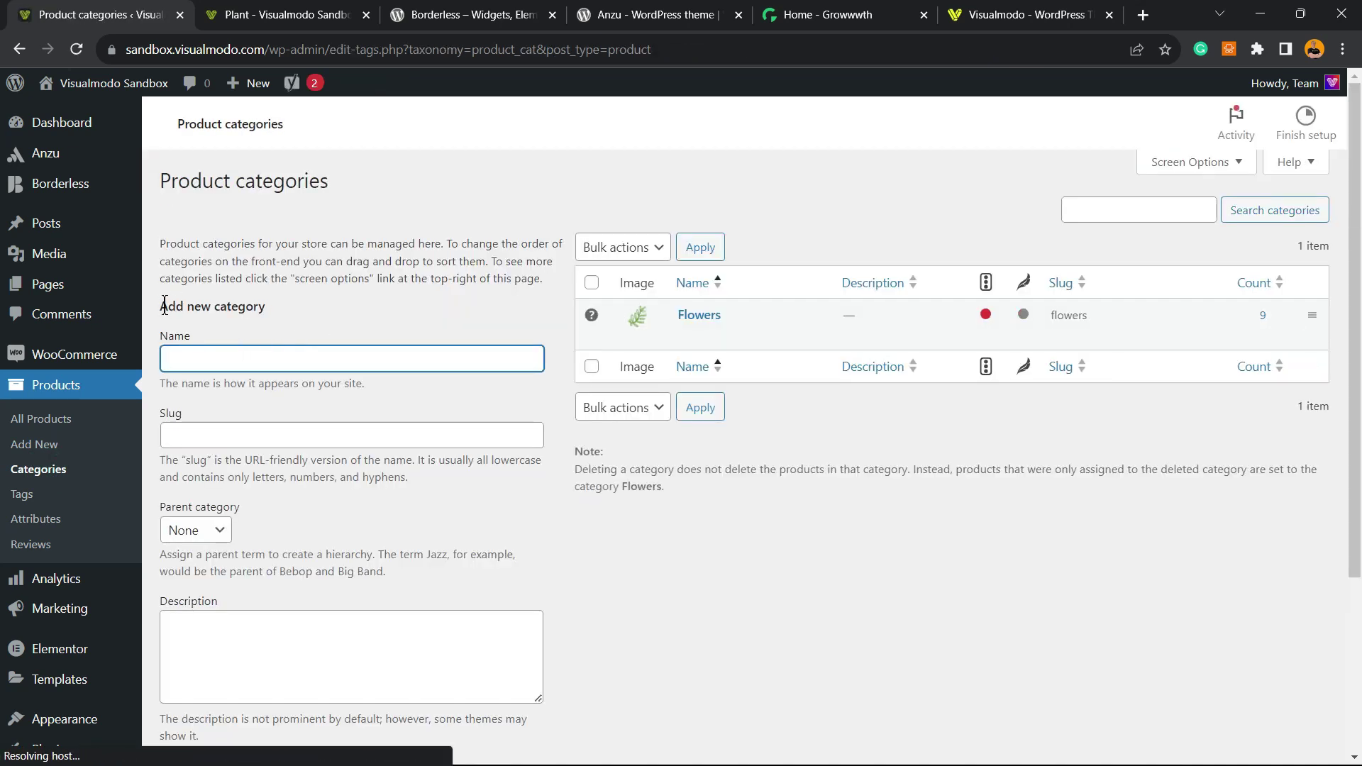
- Check the Add new category Name and Slug fields, keeping Parent category None
left_click_drag(164, 305, 273, 307)
left_click(233, 356)
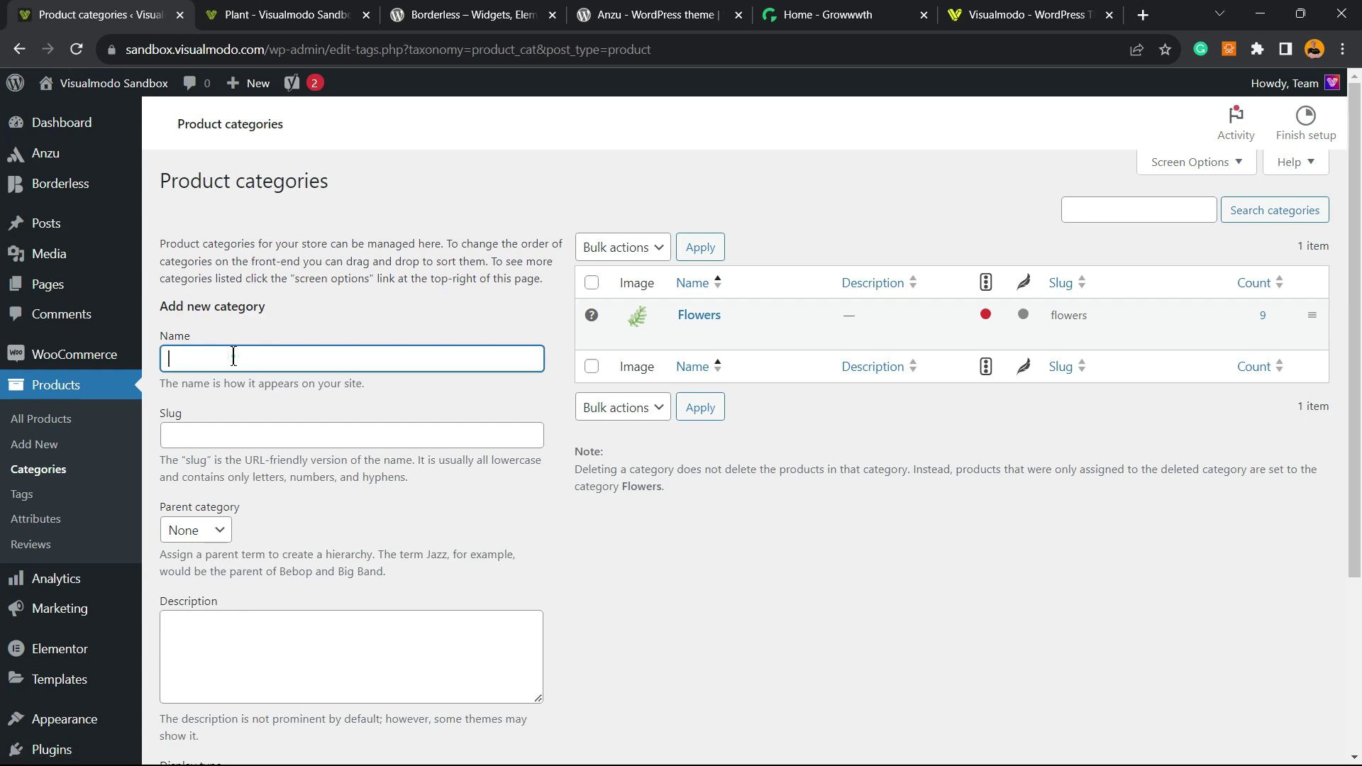
left_click(220, 431)
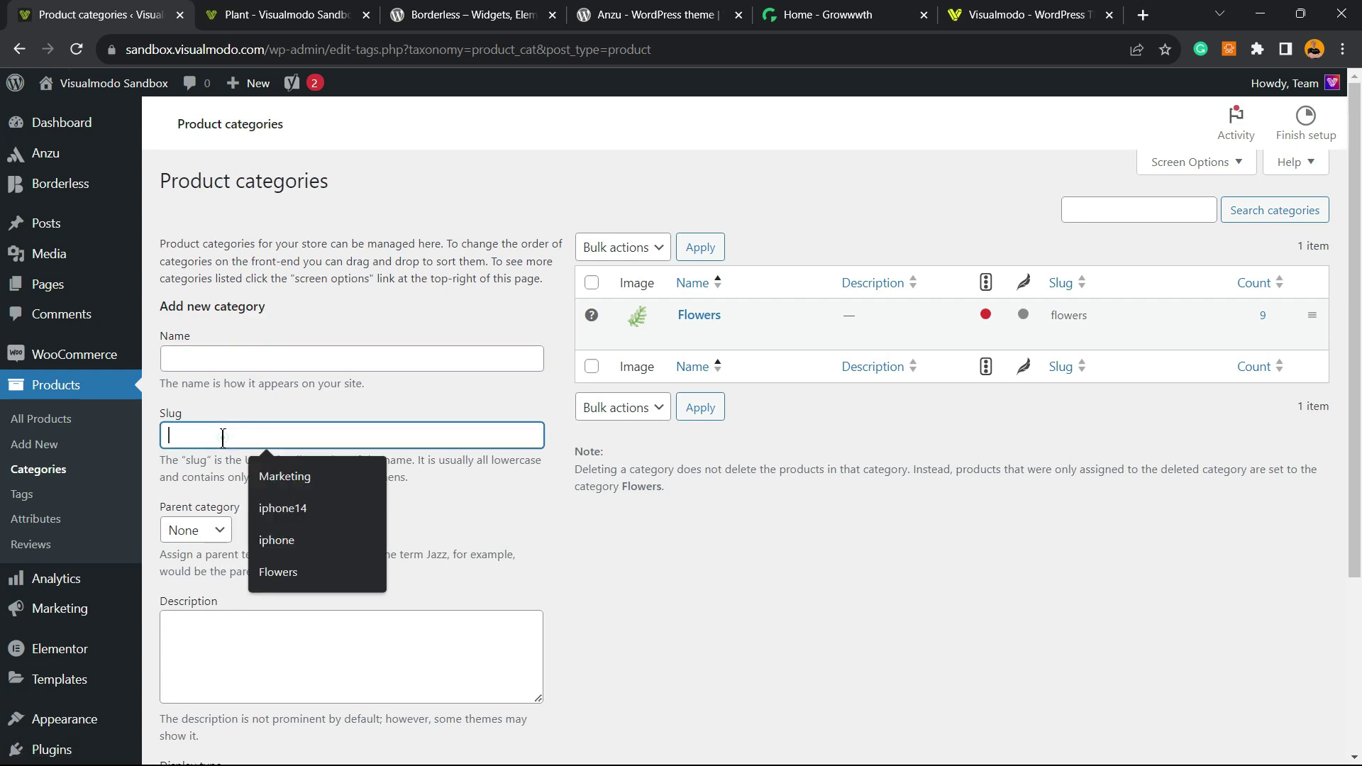
left_click(186, 532)
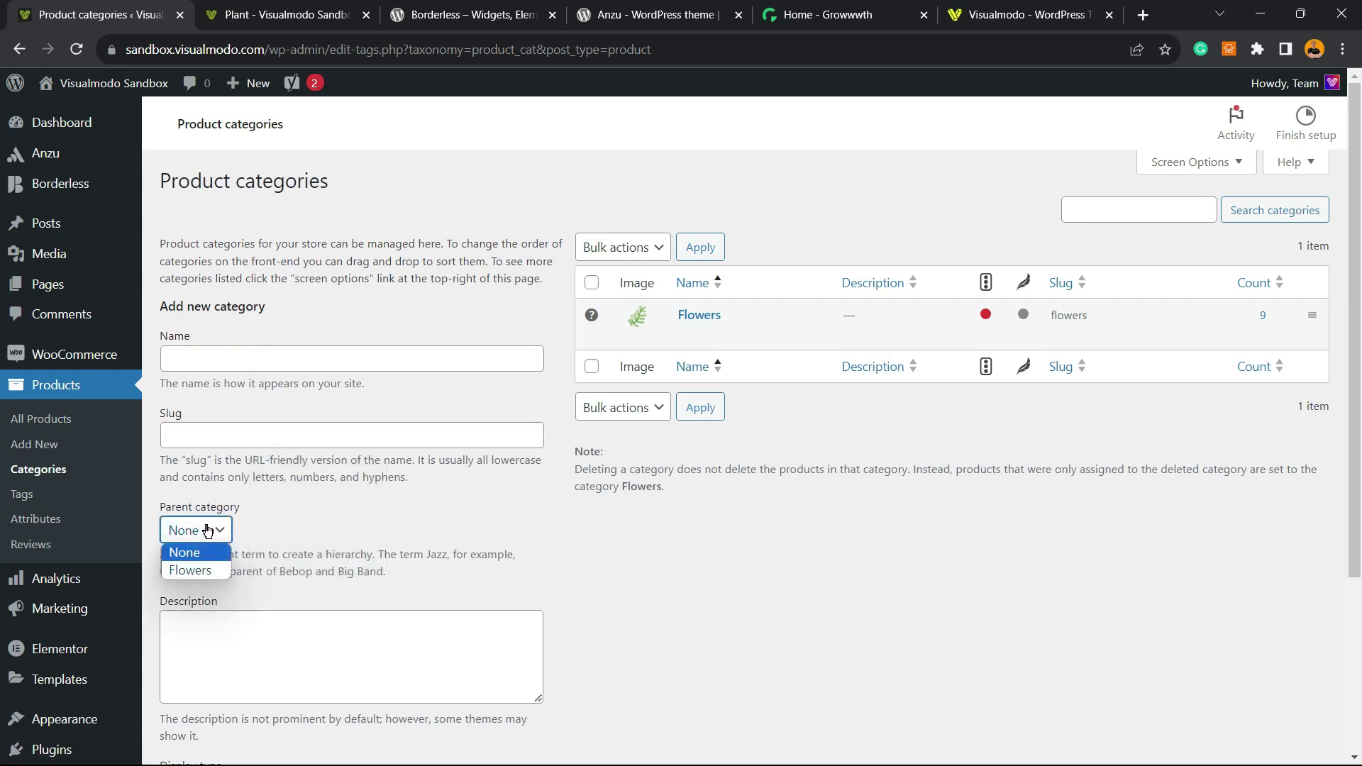
left_click(207, 532)
- Look over the Description box, leaving it empty, and return to the Name field
left_click(330, 520)
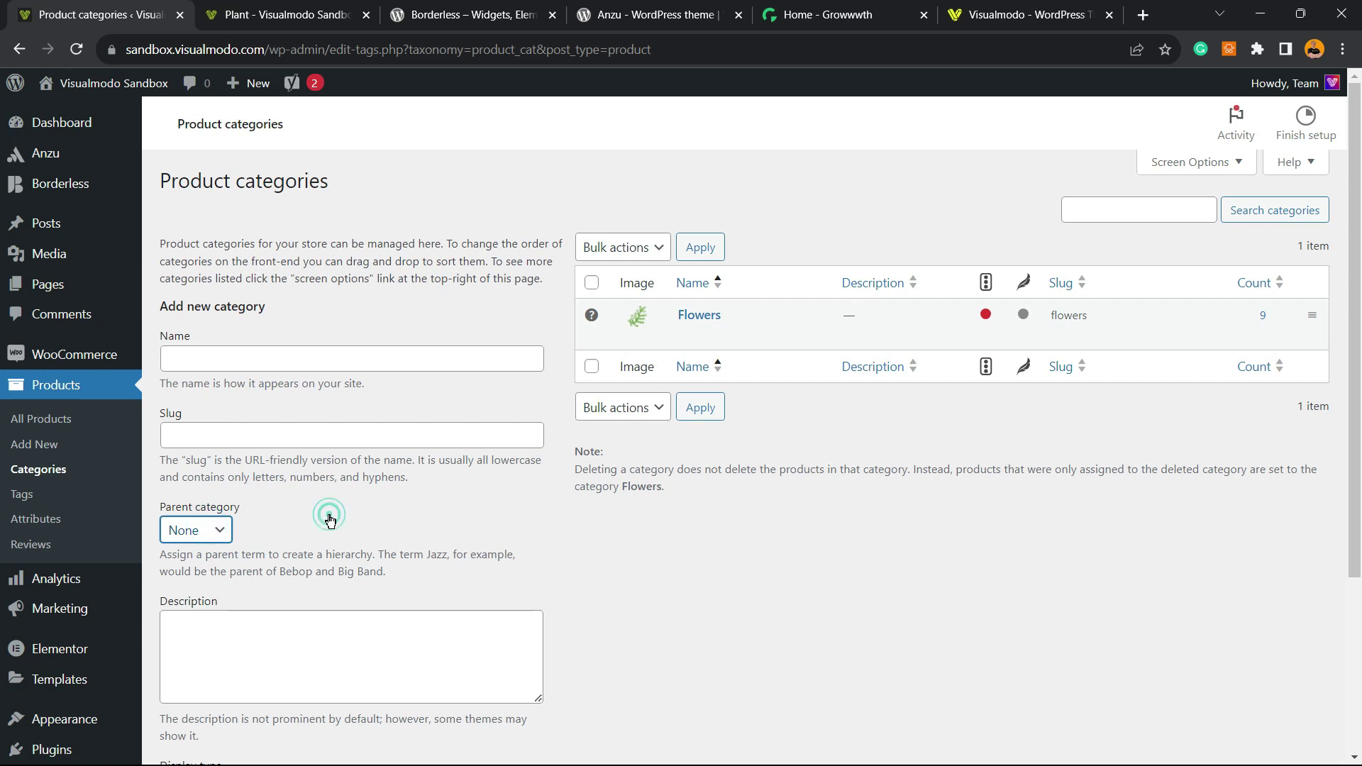
scroll(307, 498, "down", 3)
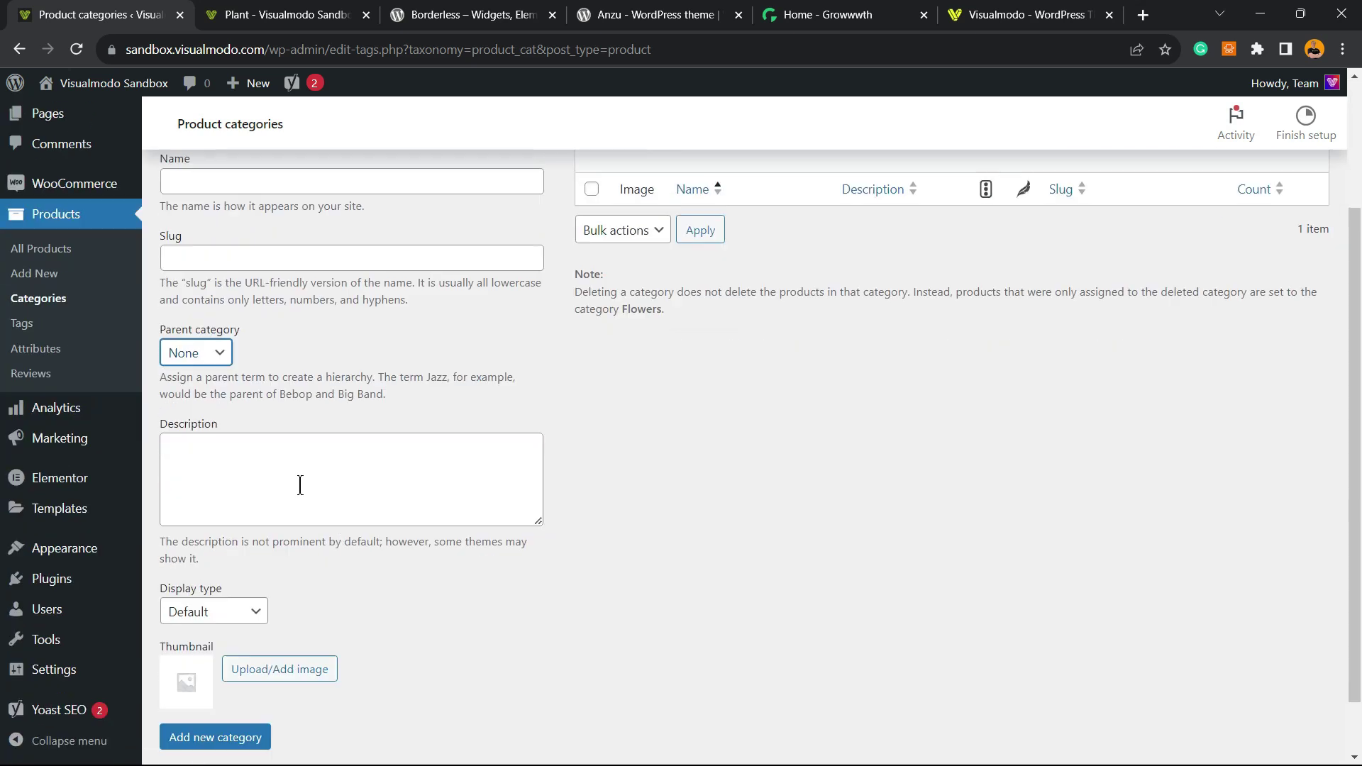
left_click(274, 464)
scroll(241, 527, "down", 1)
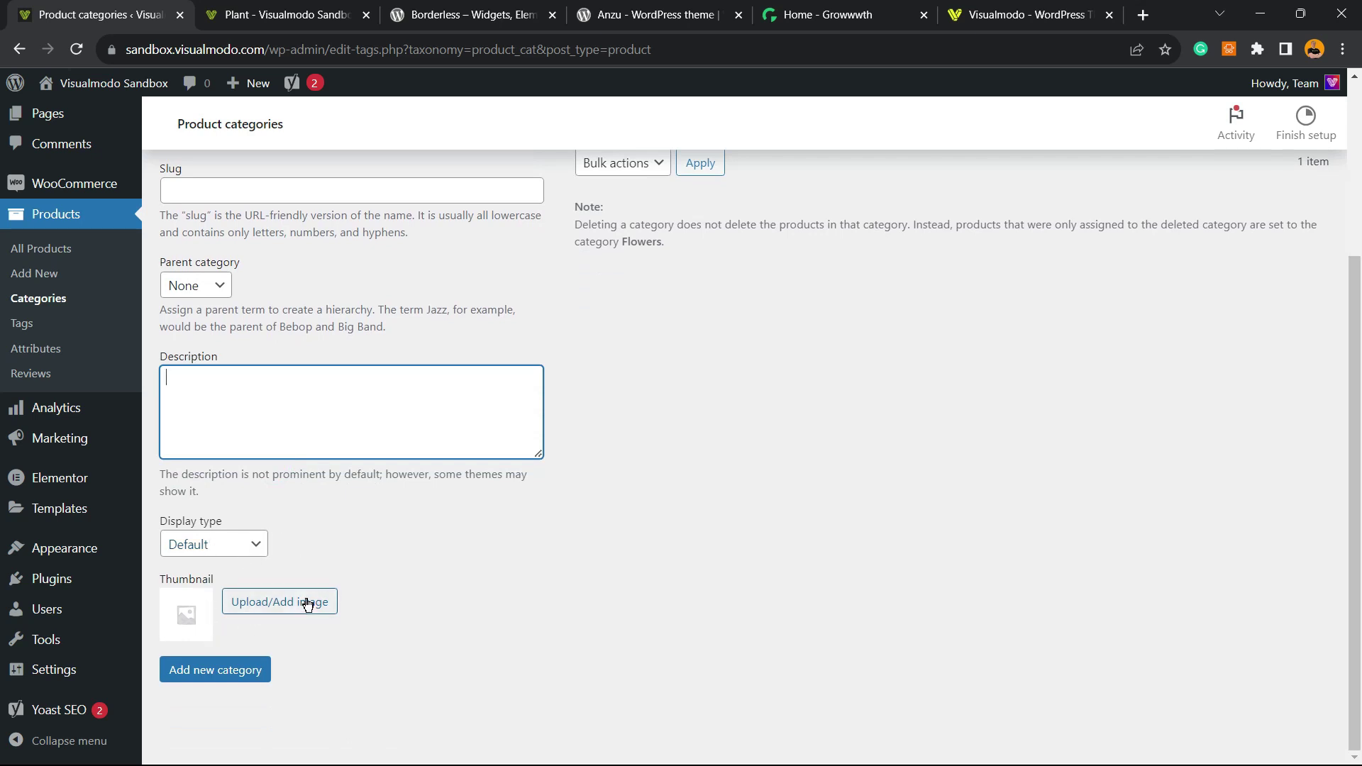
scroll(465, 496, "up", 4)
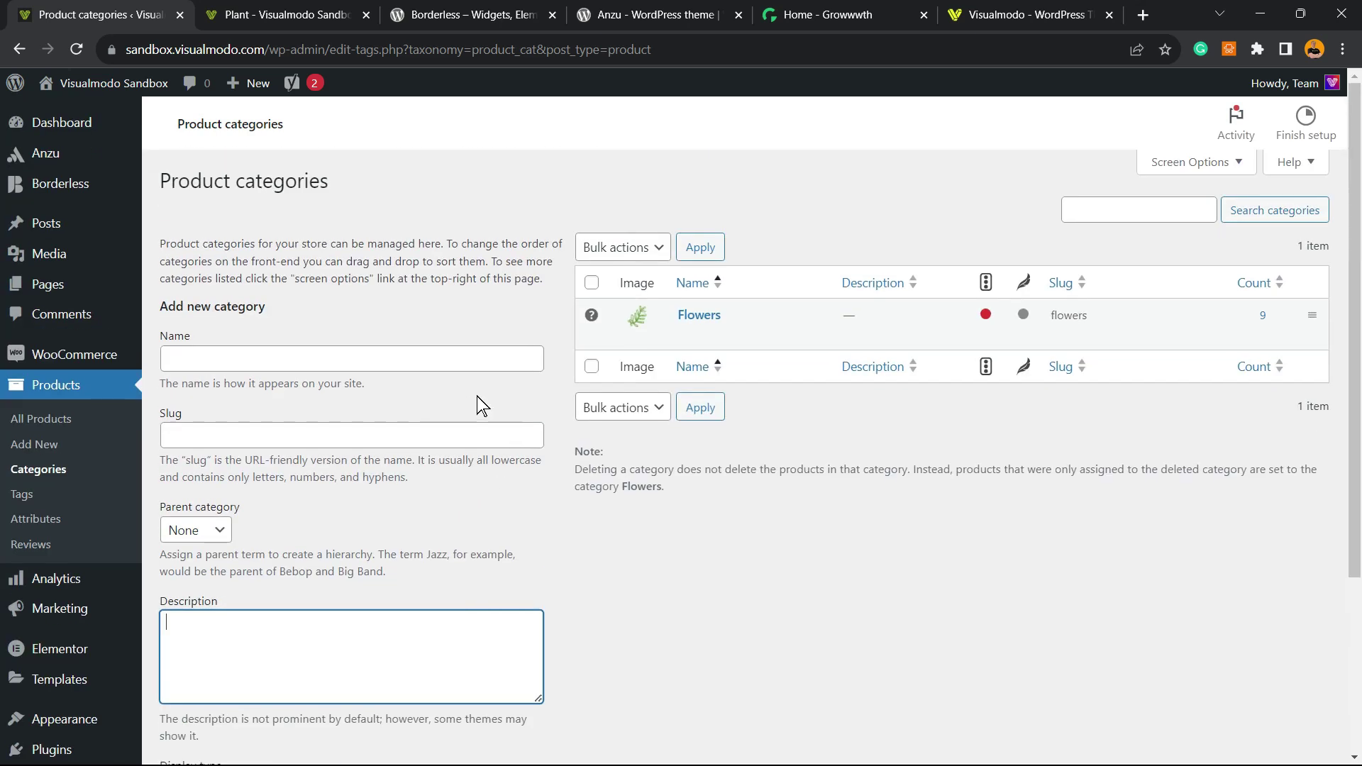
scroll(259, 340, "down", 3)
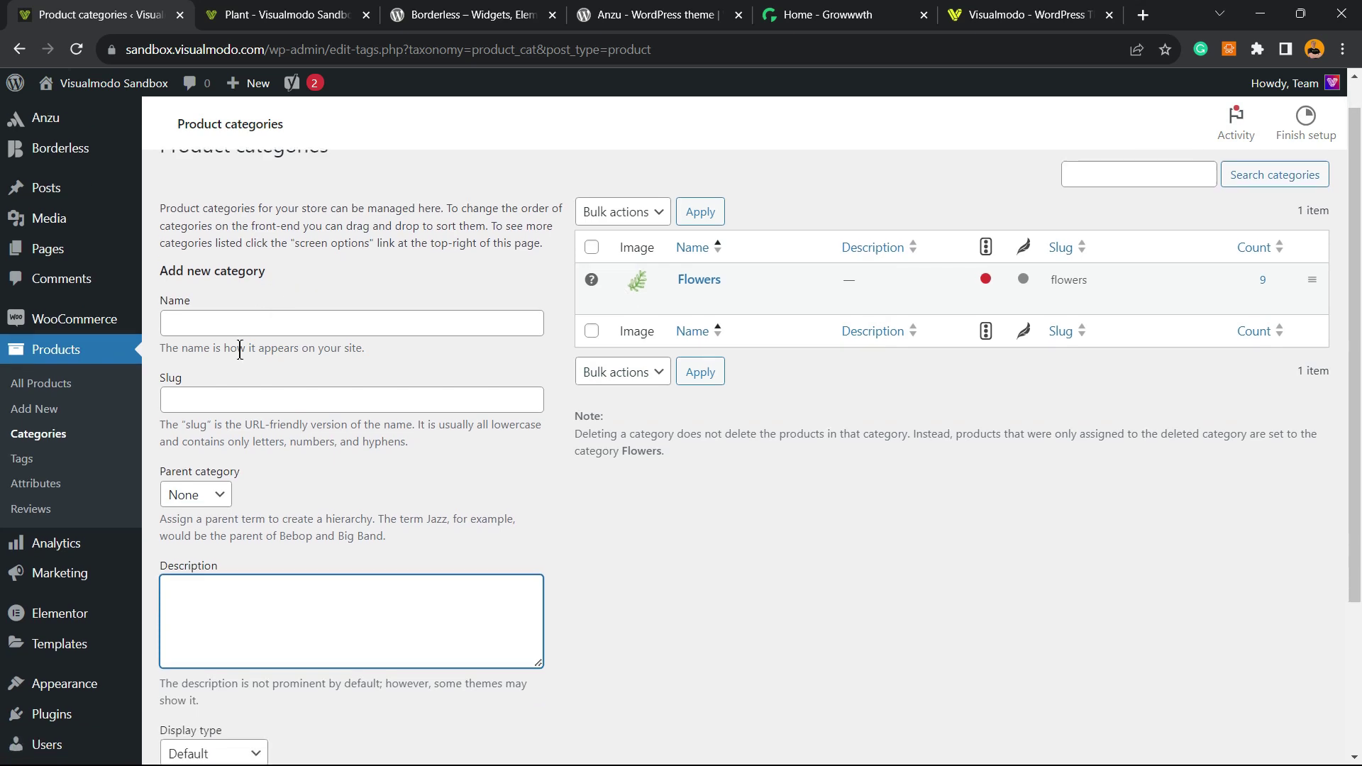
scroll(259, 355, "up", 3)
left_click(261, 366)
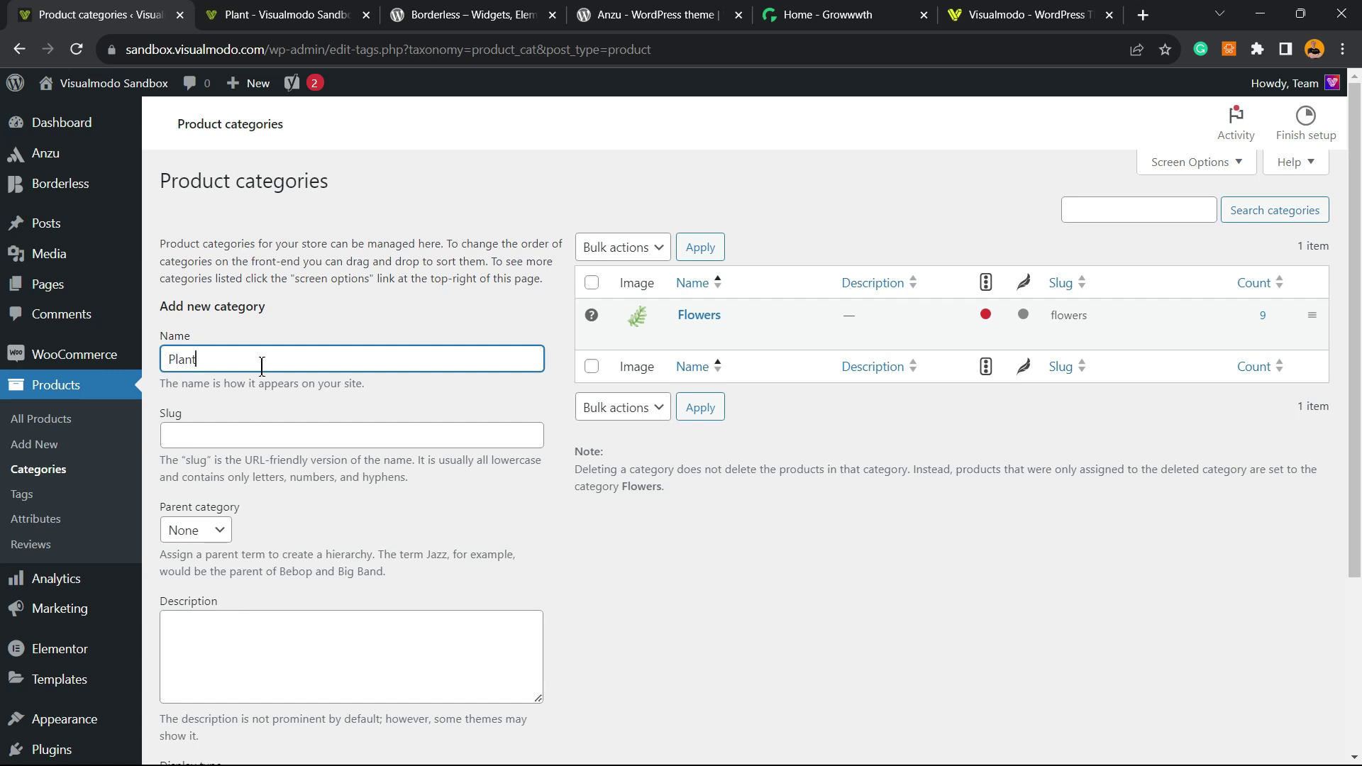
- Name the new category Plants and paste the same text into its Slug
type("s")
key("ctrl+a")
key("ctrl+c")
left_click(258, 436)
key("ctrl+v")
- Choose the green twig image as the new category's thumbnail
scroll(258, 435, "down", 3)
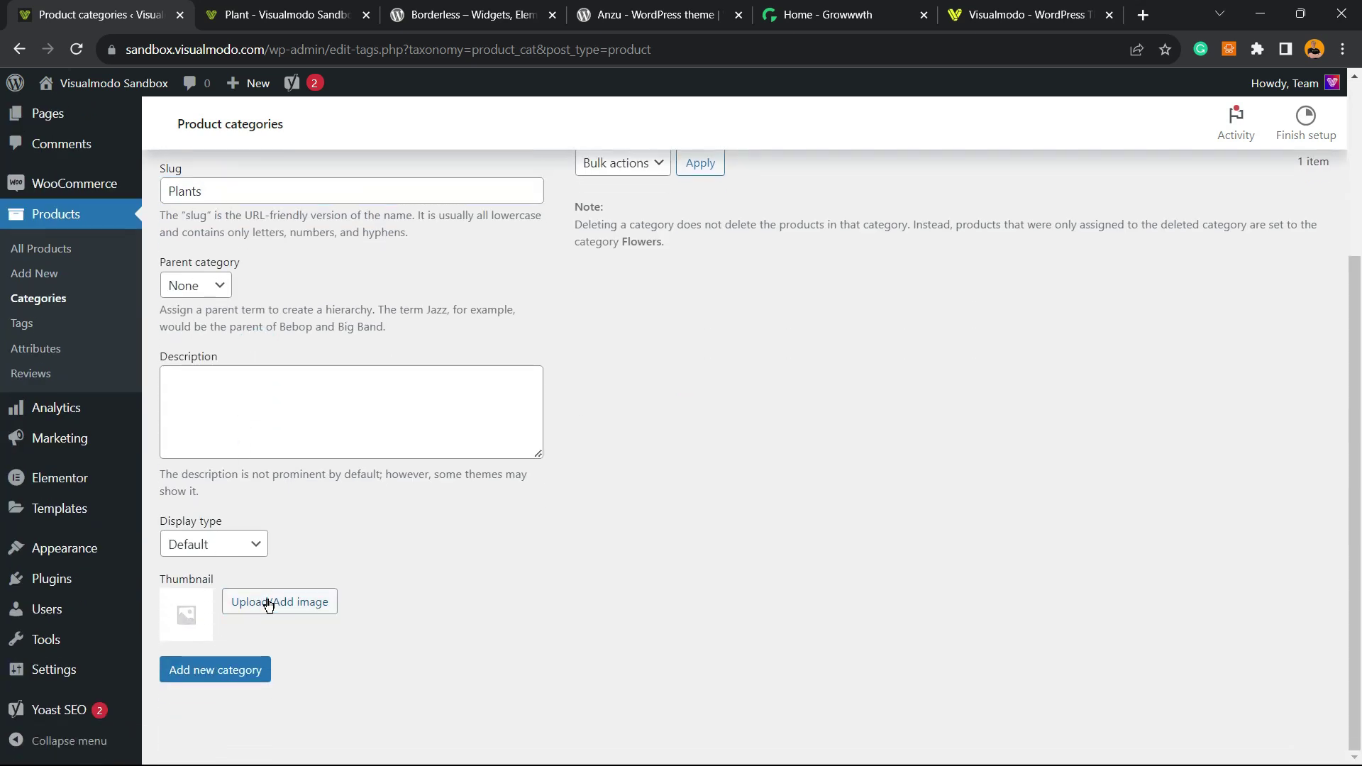
left_click(268, 604)
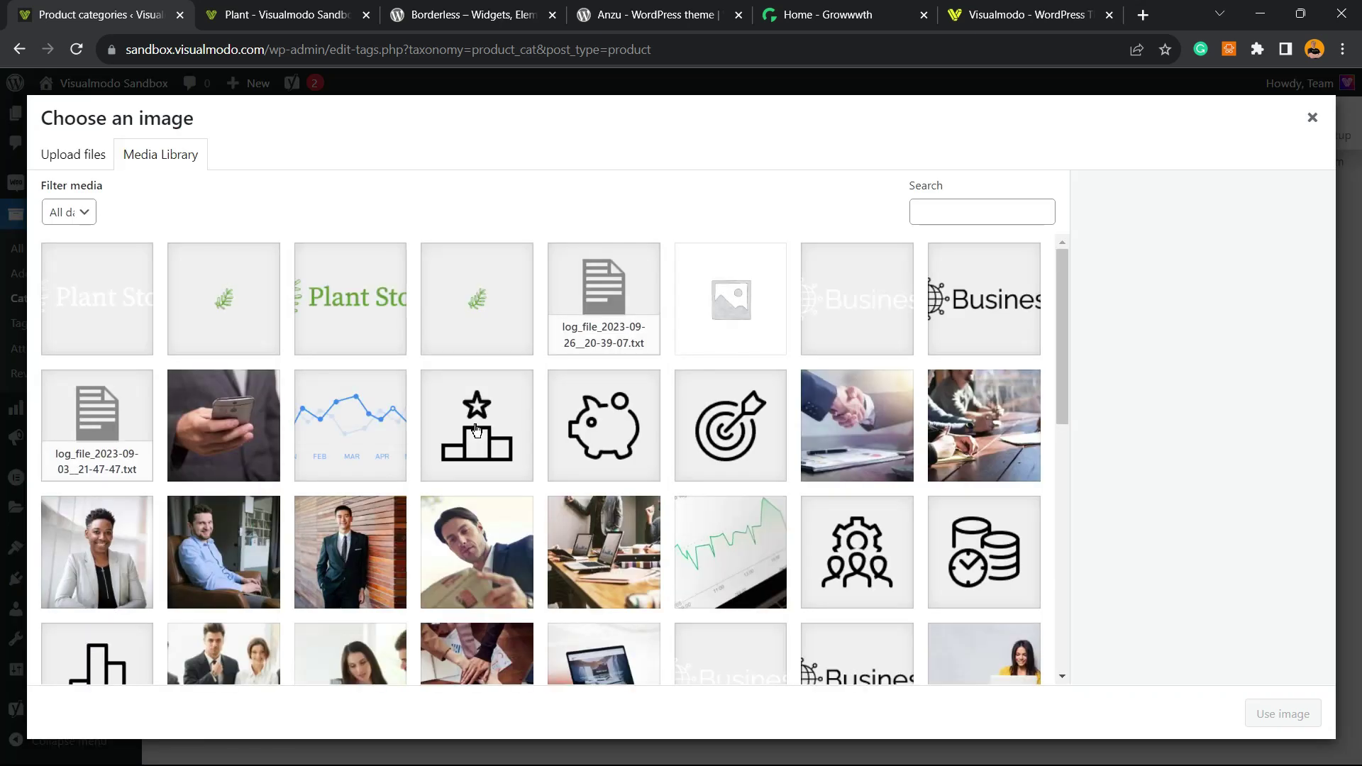
scroll(487, 451, "down", 10)
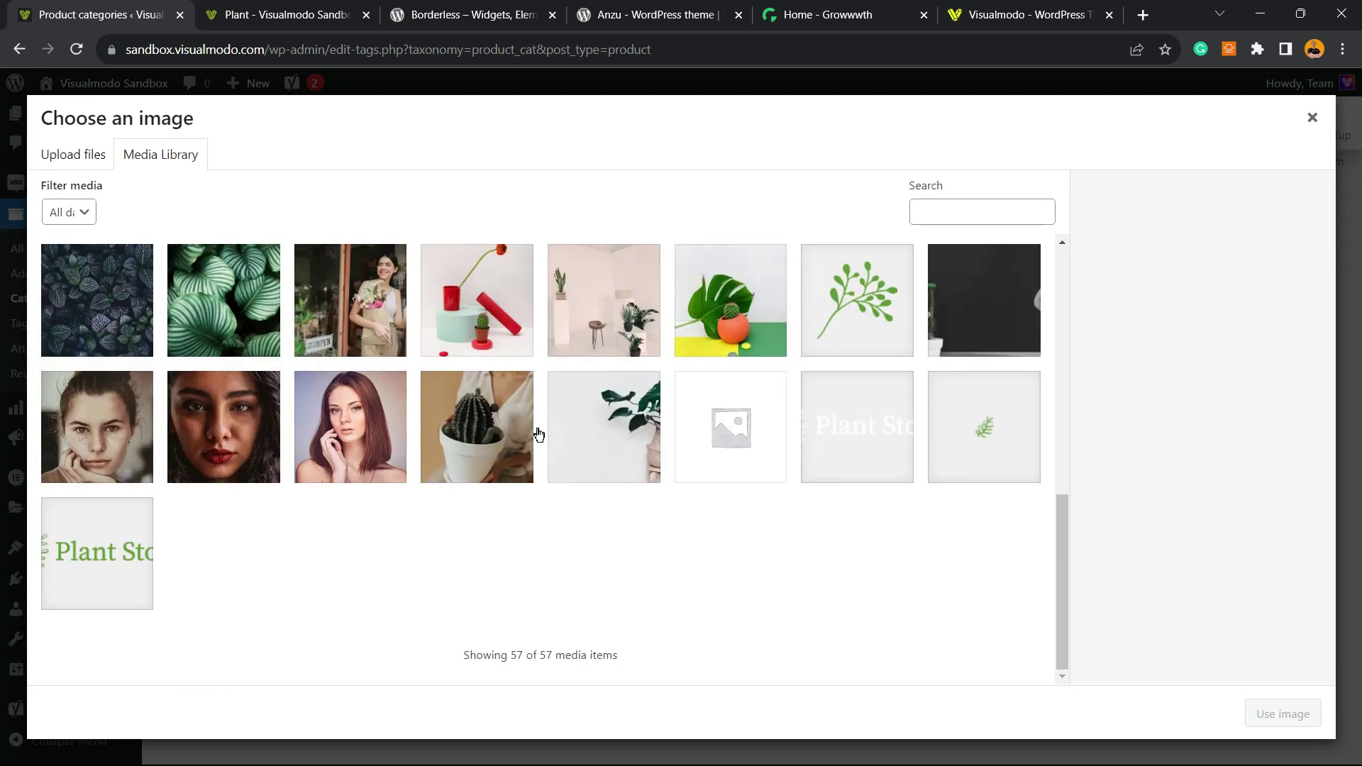
left_click(856, 334)
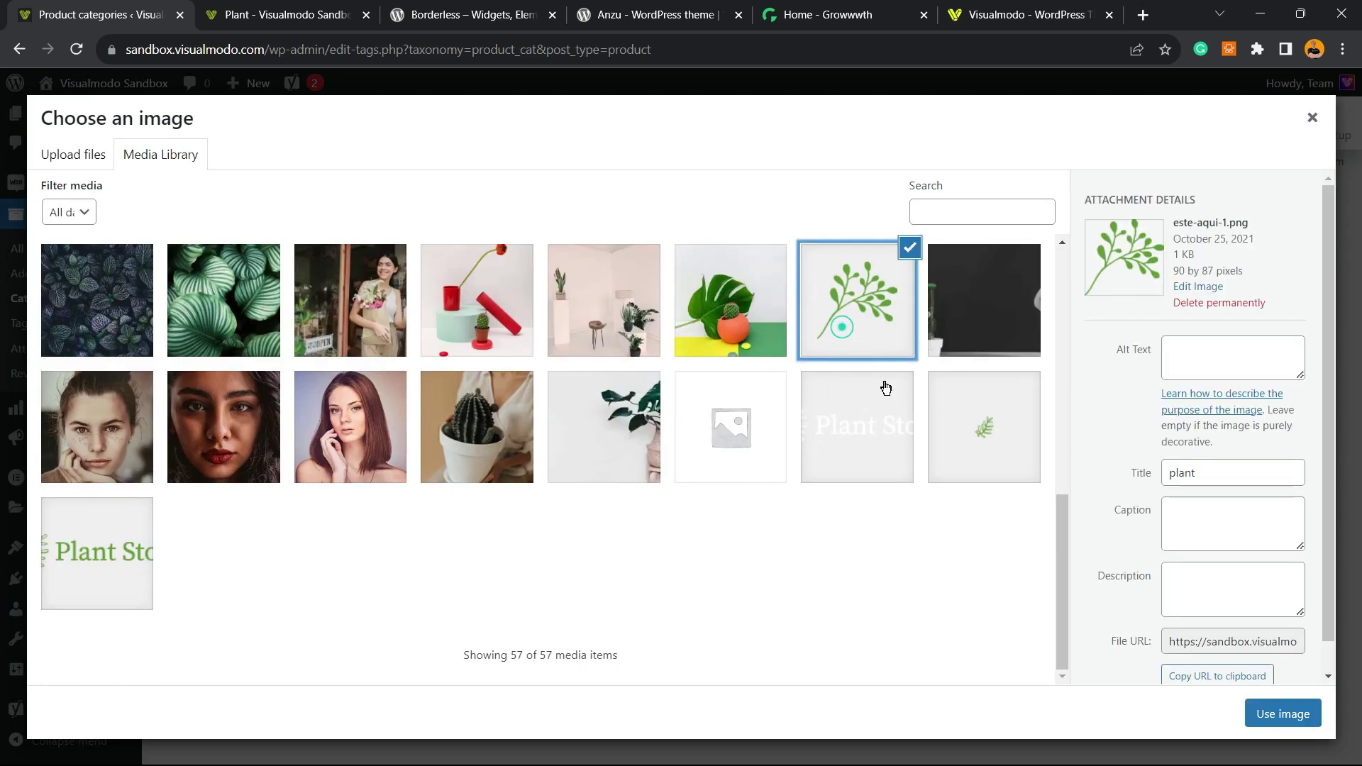
left_click(1283, 714)
- Add the Plants category so it appears beside Flowers
scroll(548, 325, "up", 4)
scroll(523, 316, "down", 4)
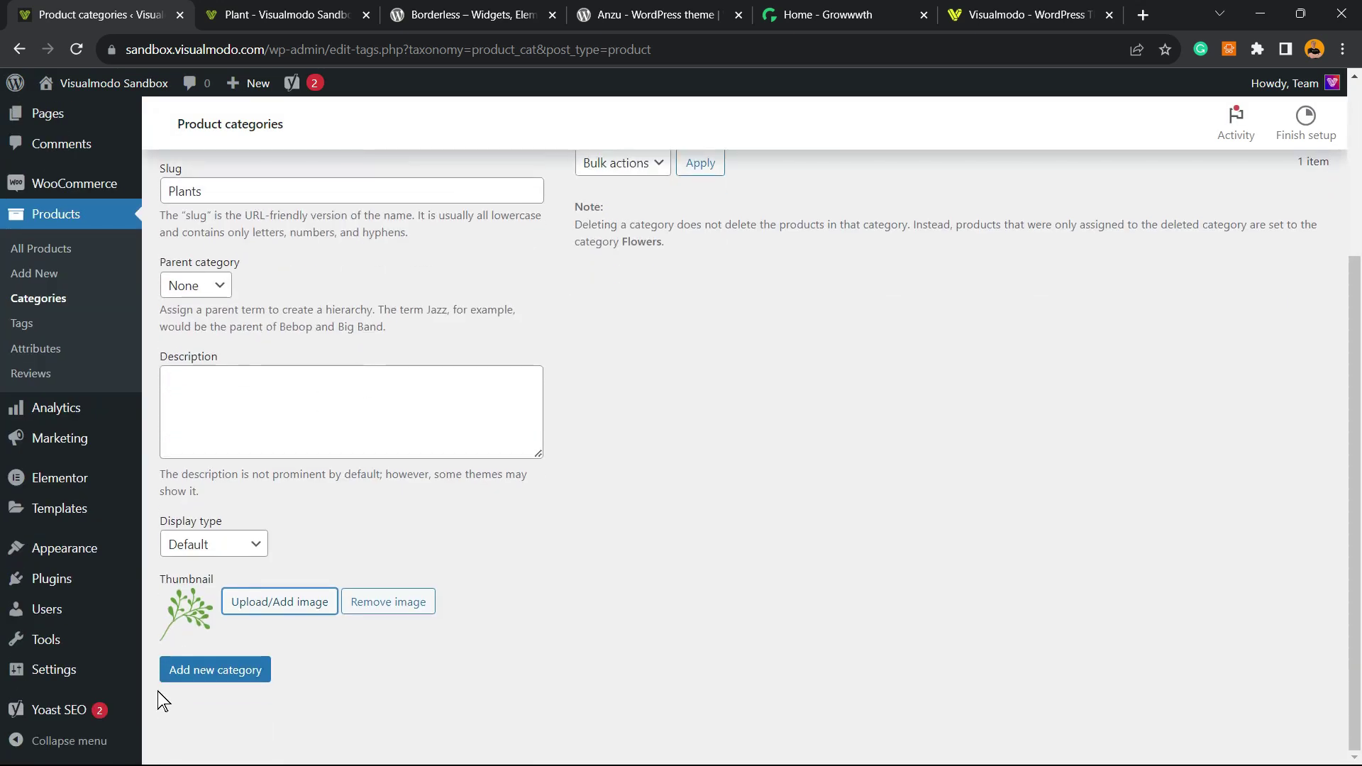
left_click(198, 681)
scroll(395, 579, "up", 4)
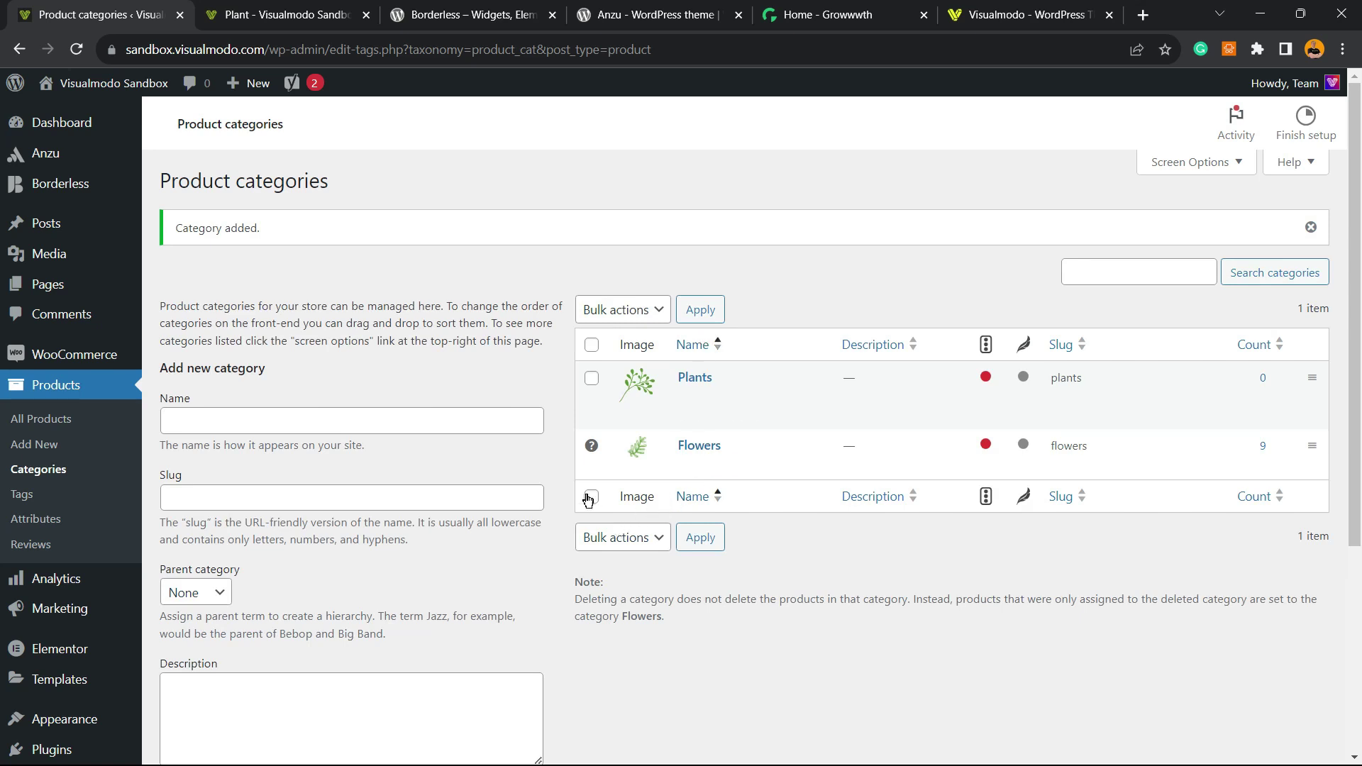
mouse_move(595, 445)
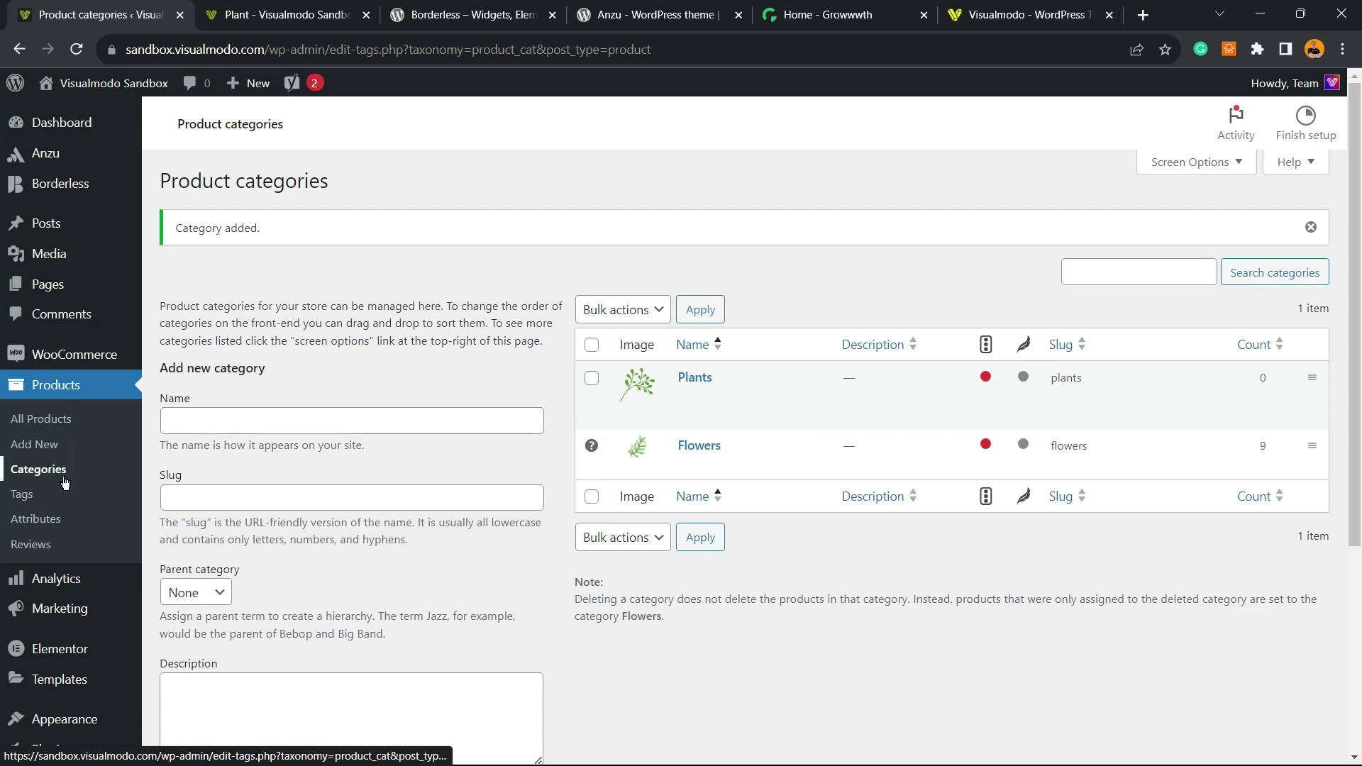
- Open the Plant product's edit page and zoom the page to 125%
left_click(49, 391)
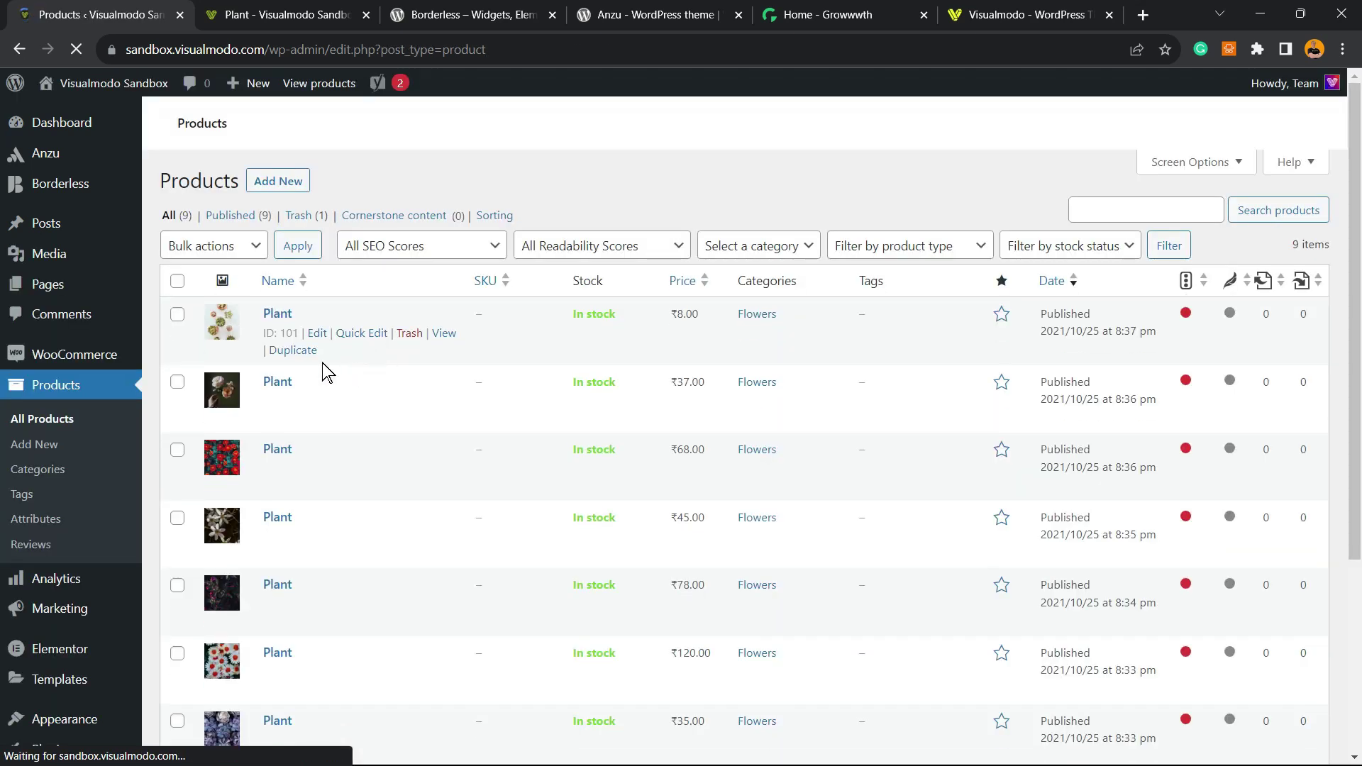
left_click(282, 315)
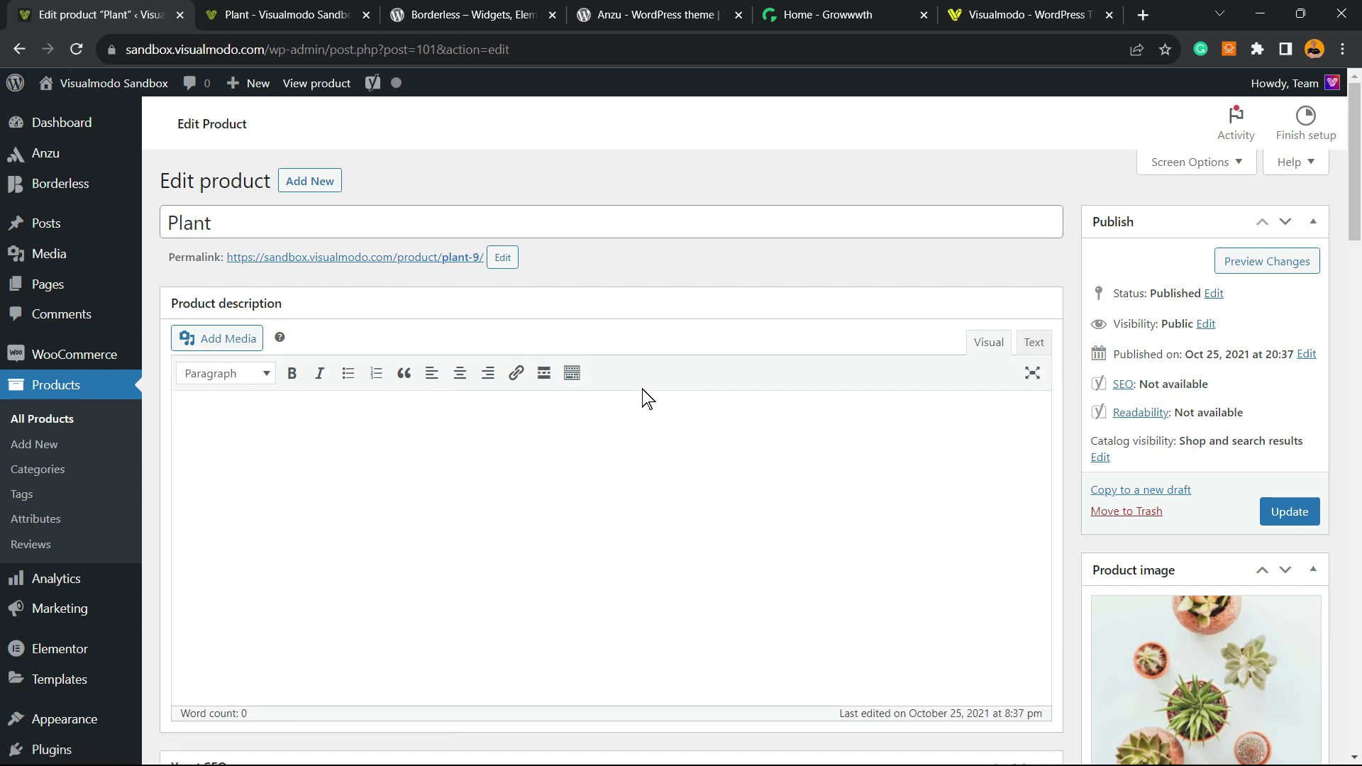
scroll(1185, 327, "down", 5)
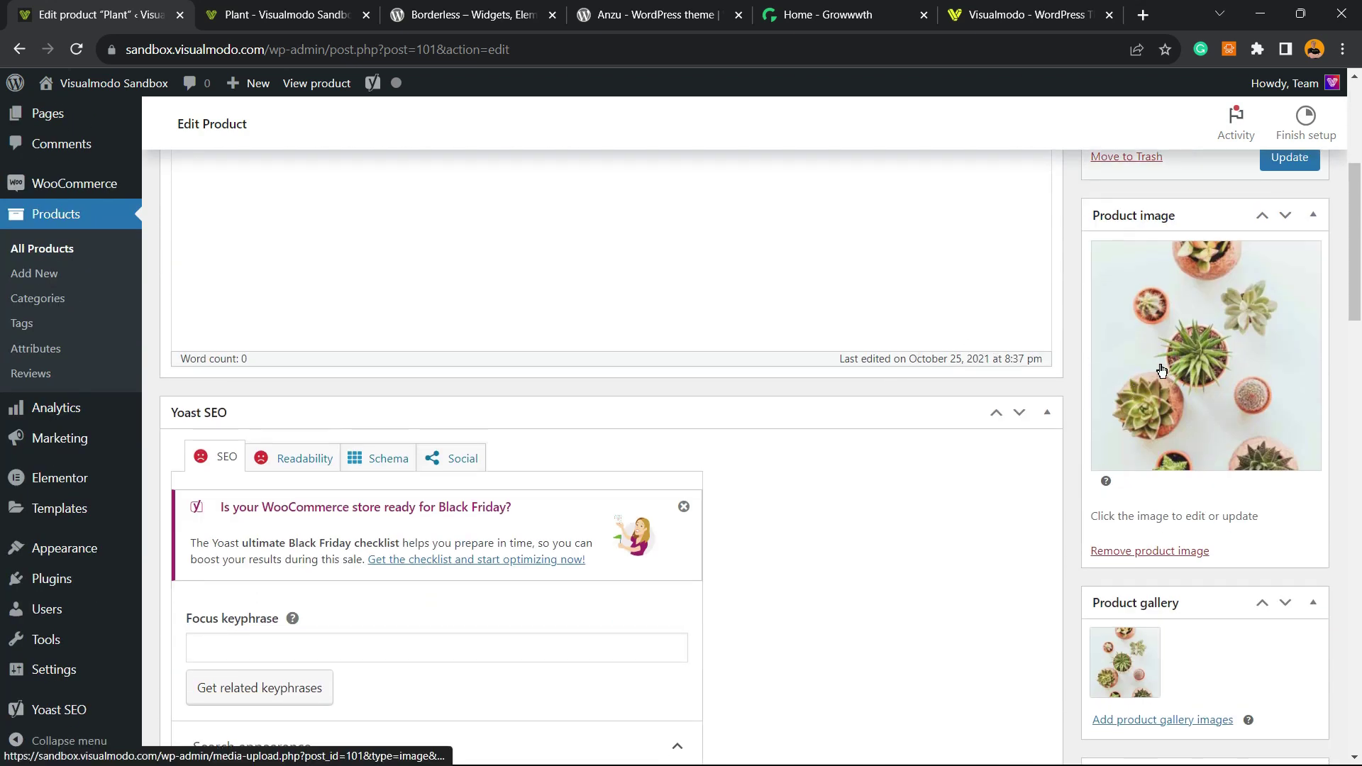
key("ctrl+plus")
key("ctrl+plus")
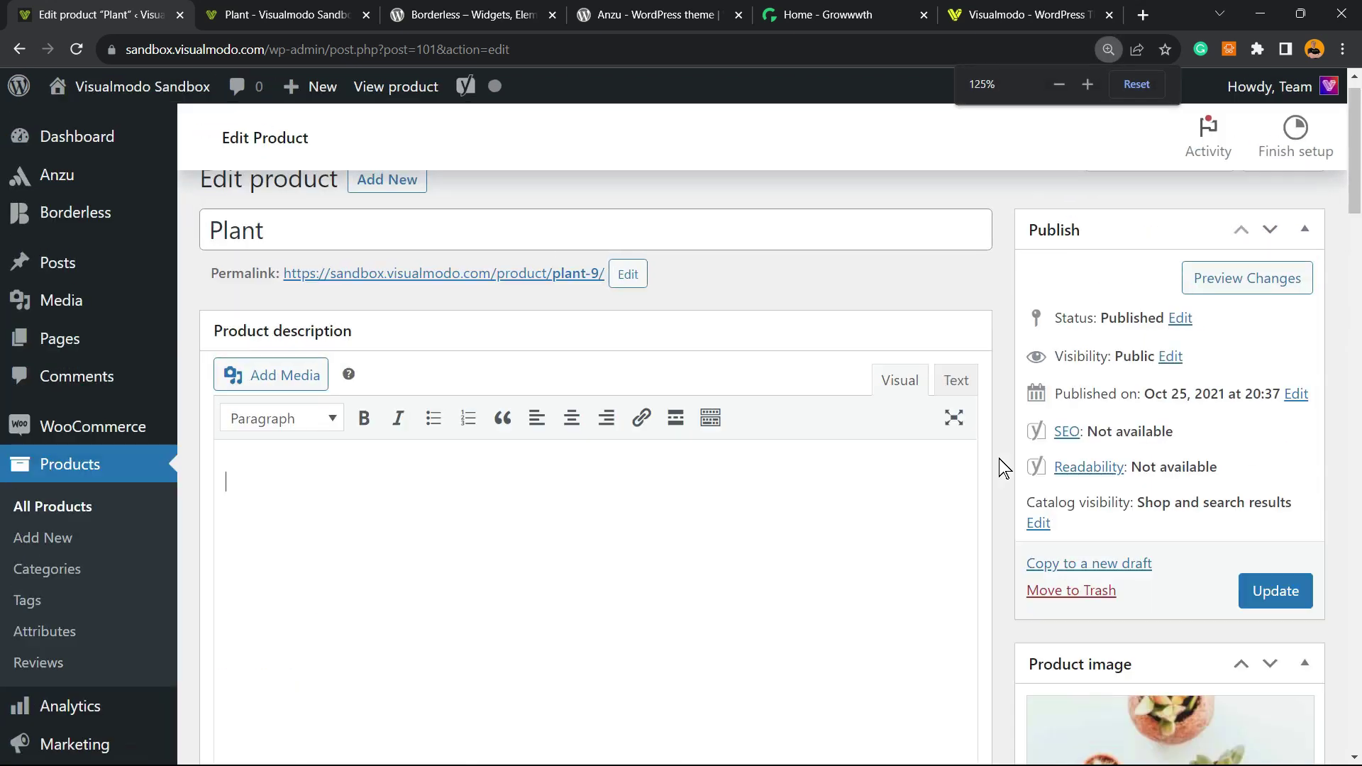
scroll(1123, 451, "down", 10)
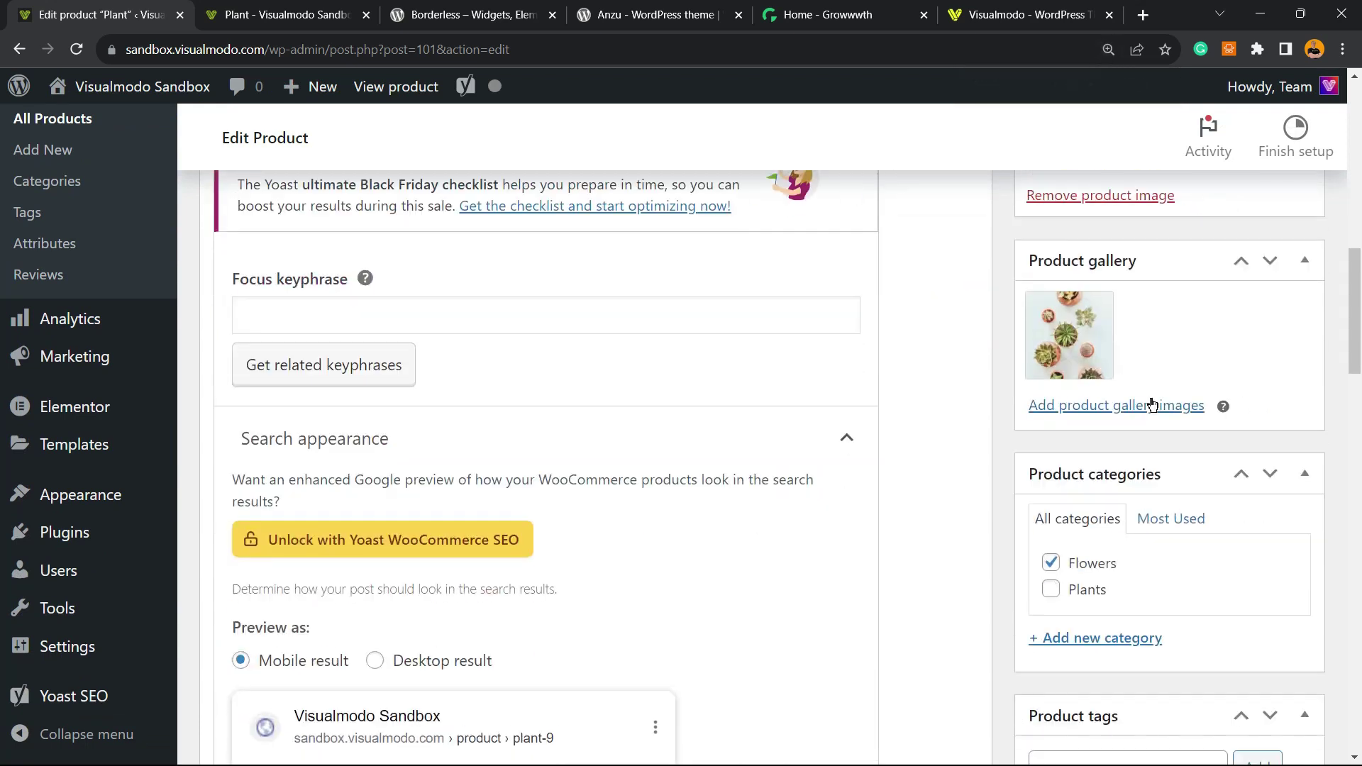
scroll(1125, 387, "up", 5)
scroll(1114, 380, "down", 5)
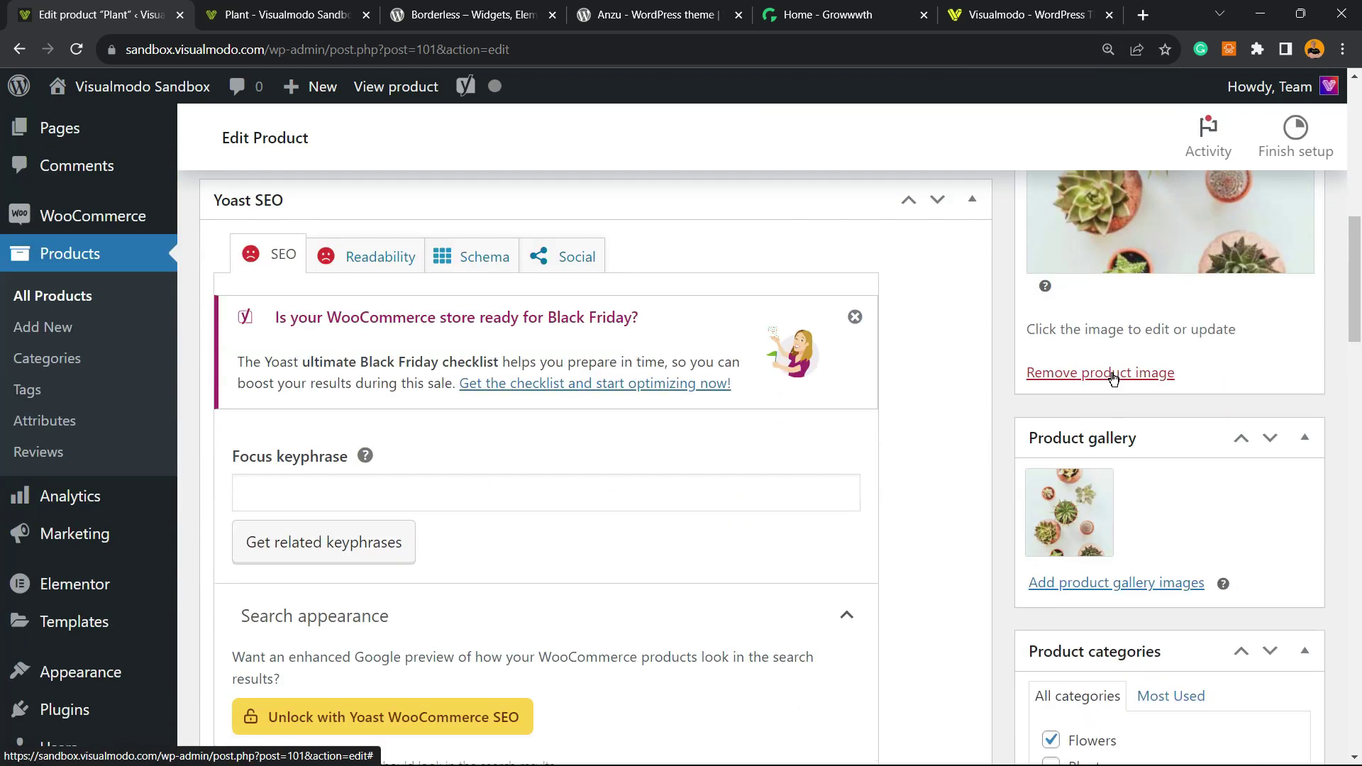
scroll(1112, 376, "down", 2)
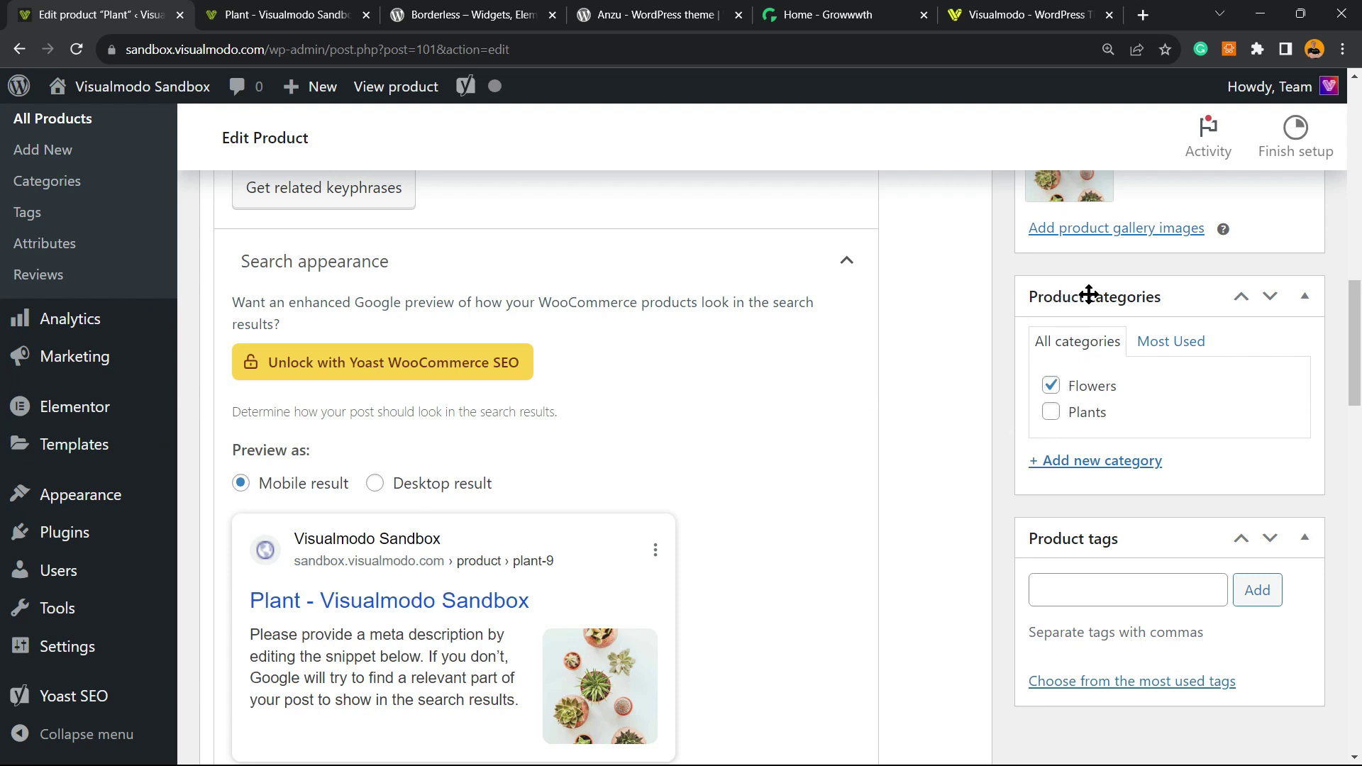
- Check Plants as the primary category and uncheck Flowers
left_click(1081, 419)
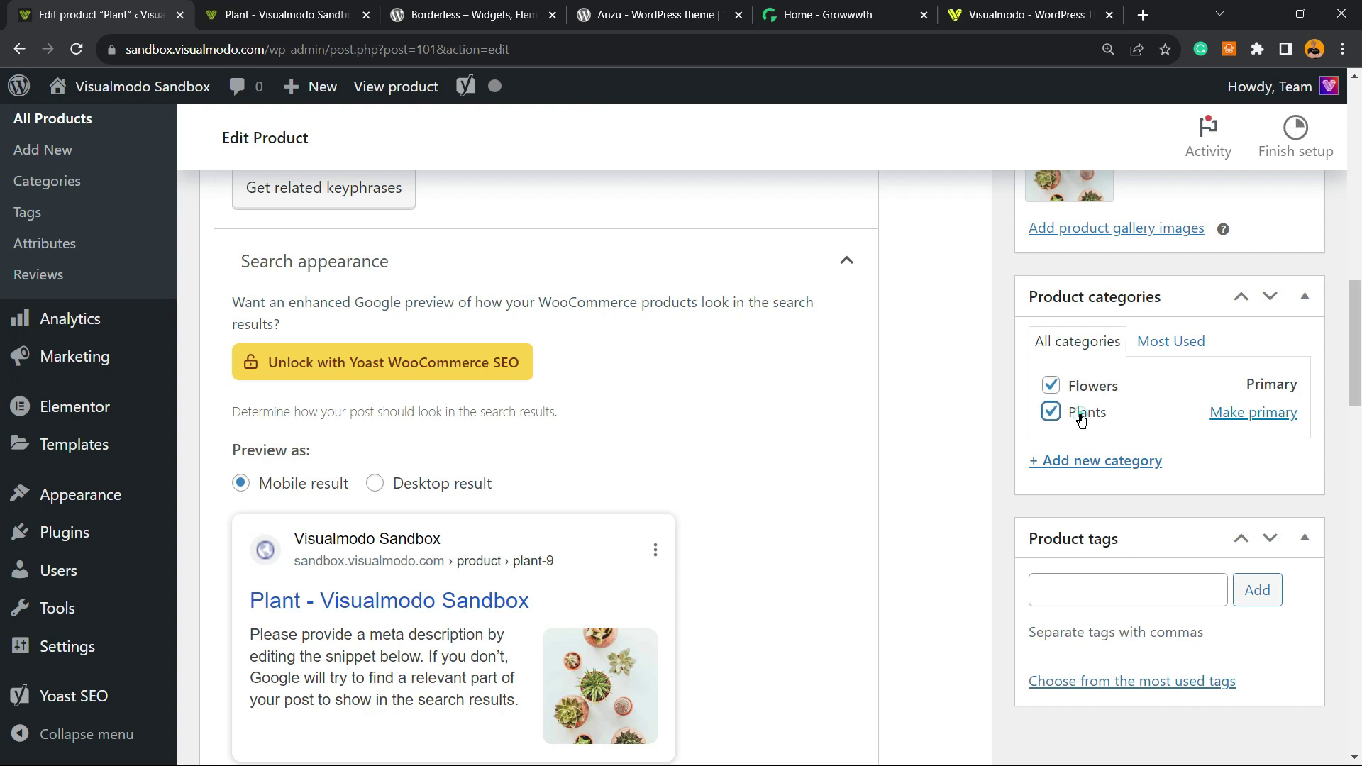
left_click(1085, 391)
left_click(1087, 390)
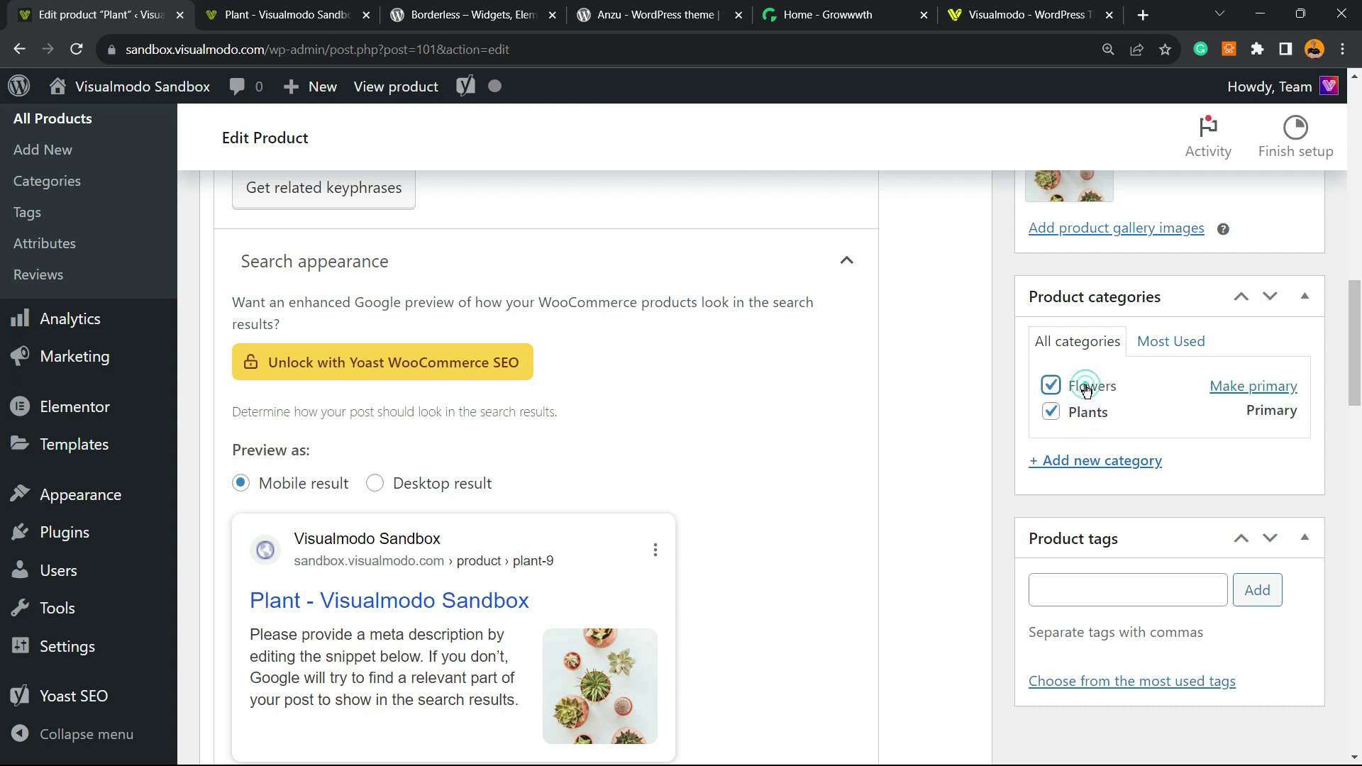
left_click(1087, 388)
scroll(952, 395, "up", 7)
scroll(1143, 376, "down", 5)
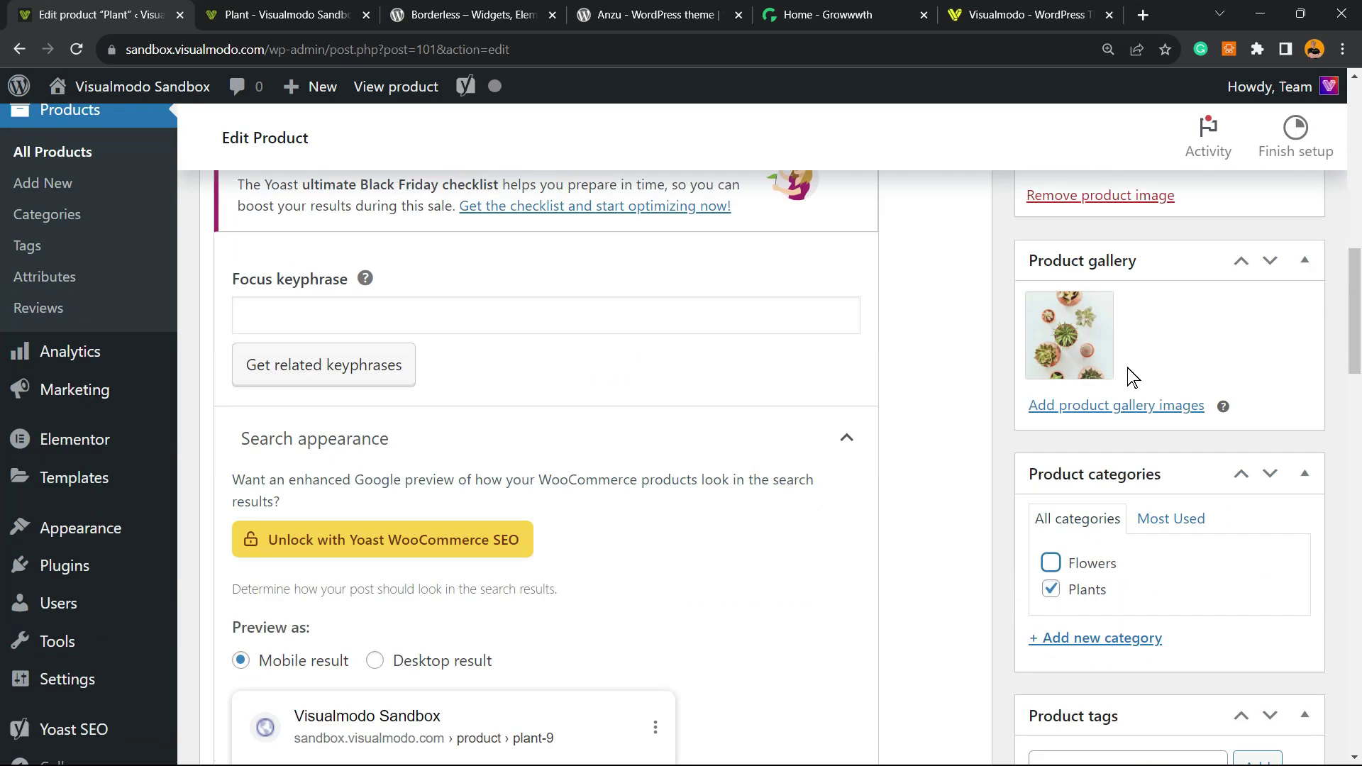
scroll(1103, 450, "down", 3)
scroll(1114, 436, "down", 2)
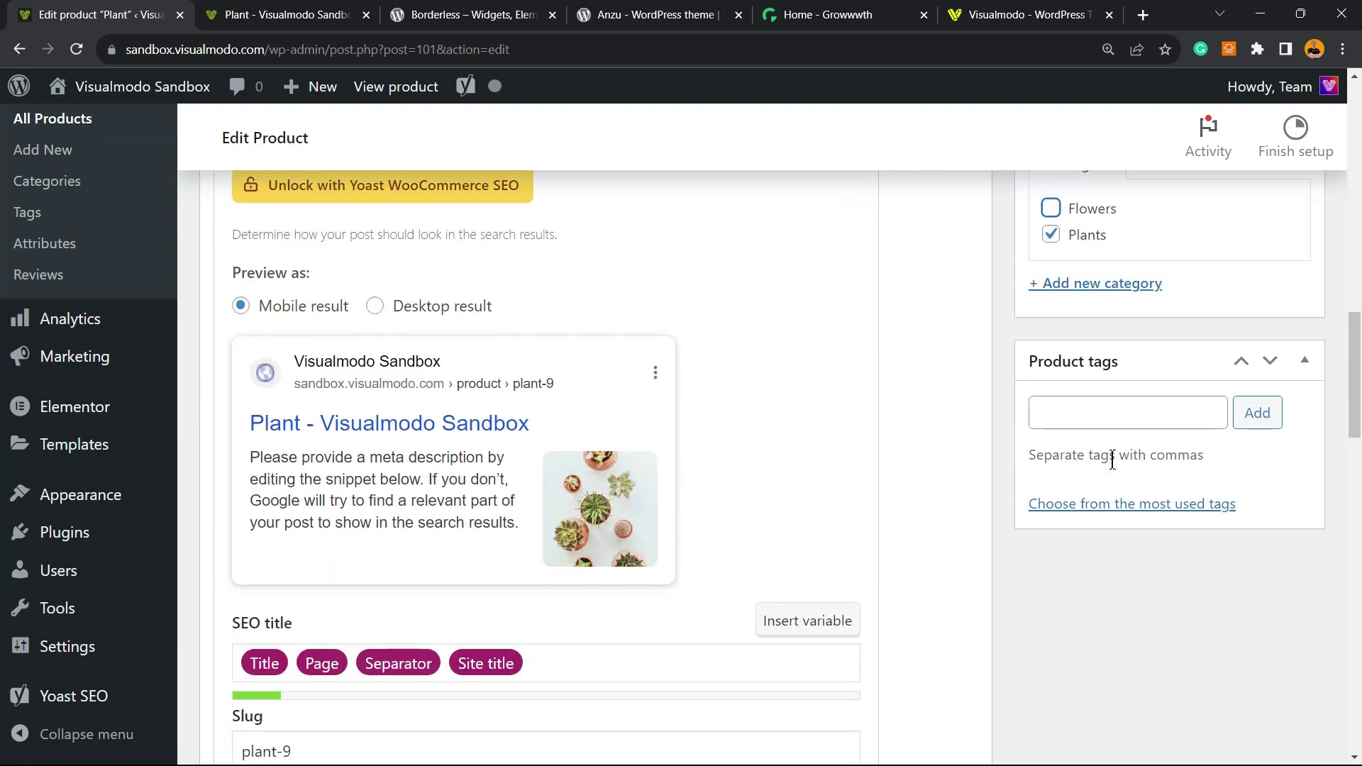
left_click(1096, 419)
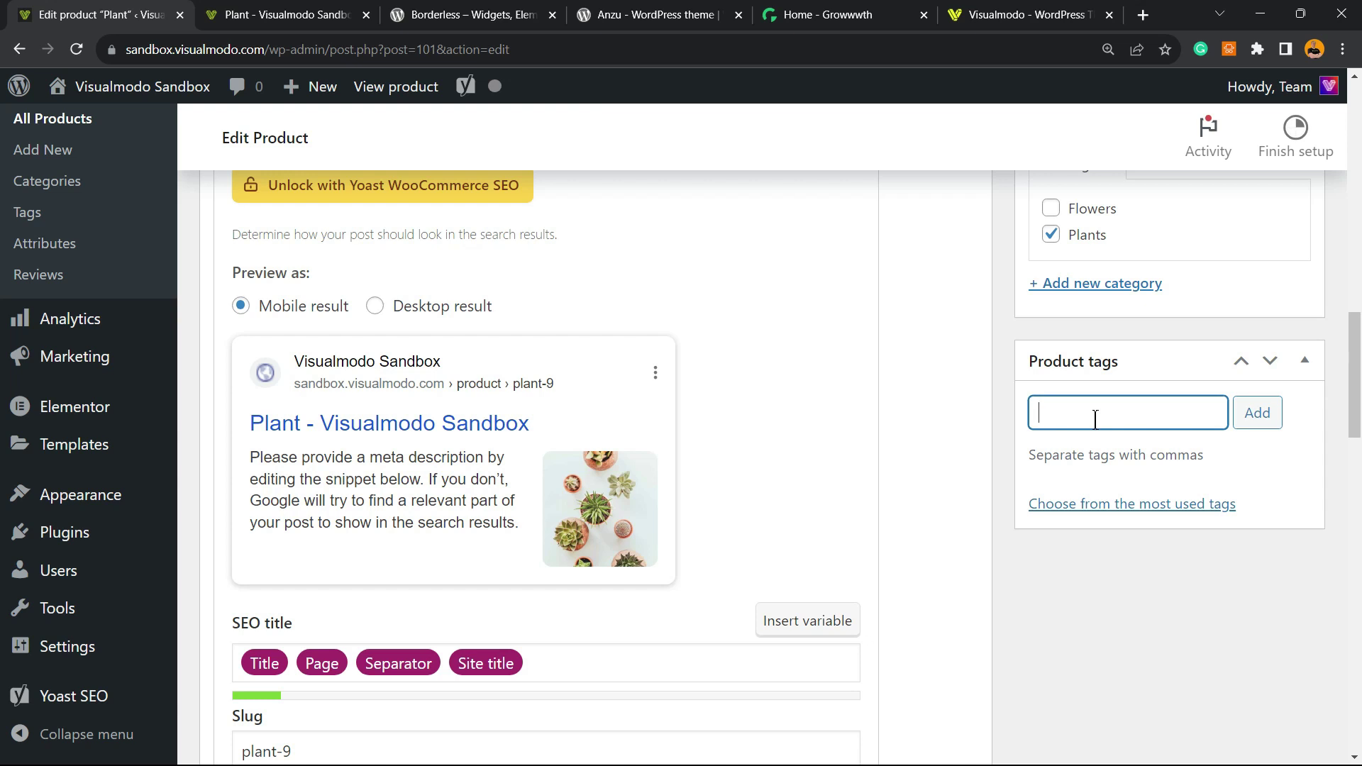
- Tag the Plant product Bundle, Box and Garden, then update it
scroll(851, 487, "up", 15)
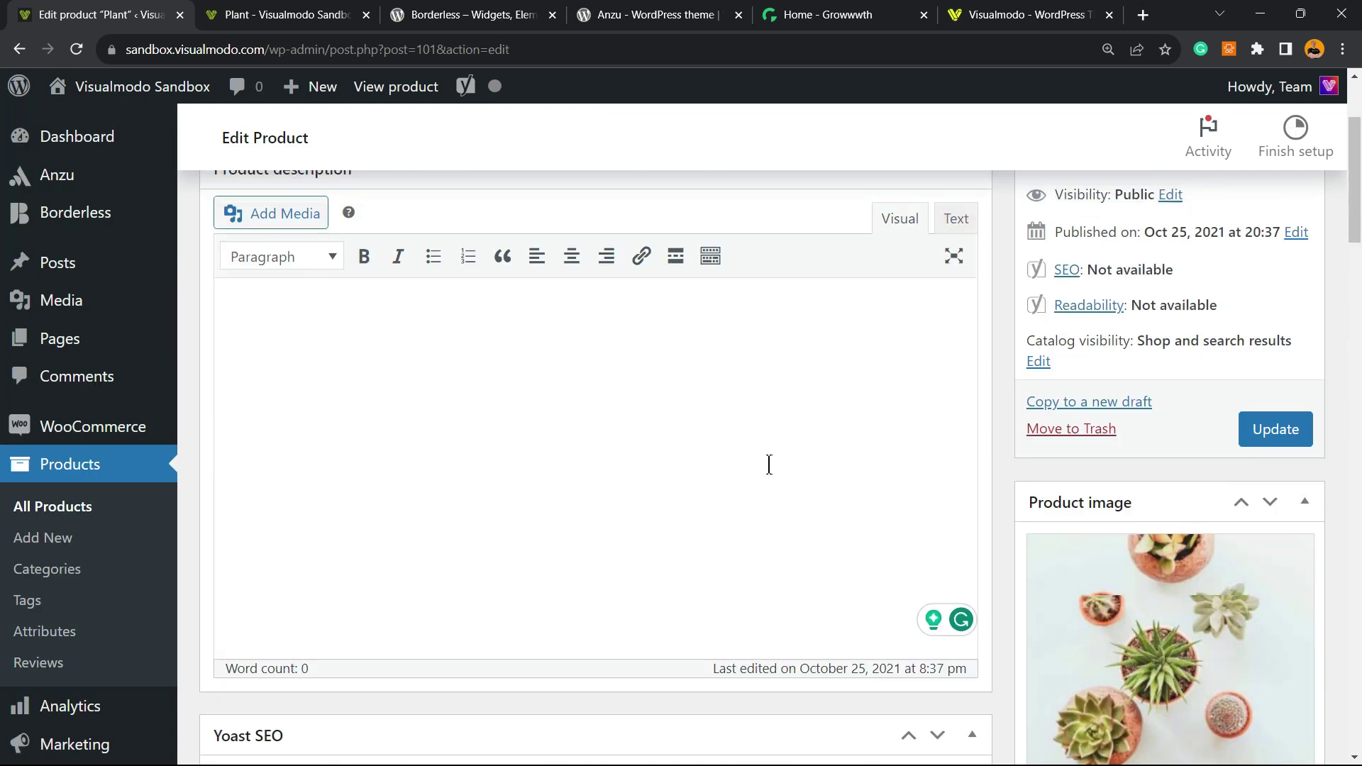
scroll(1207, 445, "down", 7)
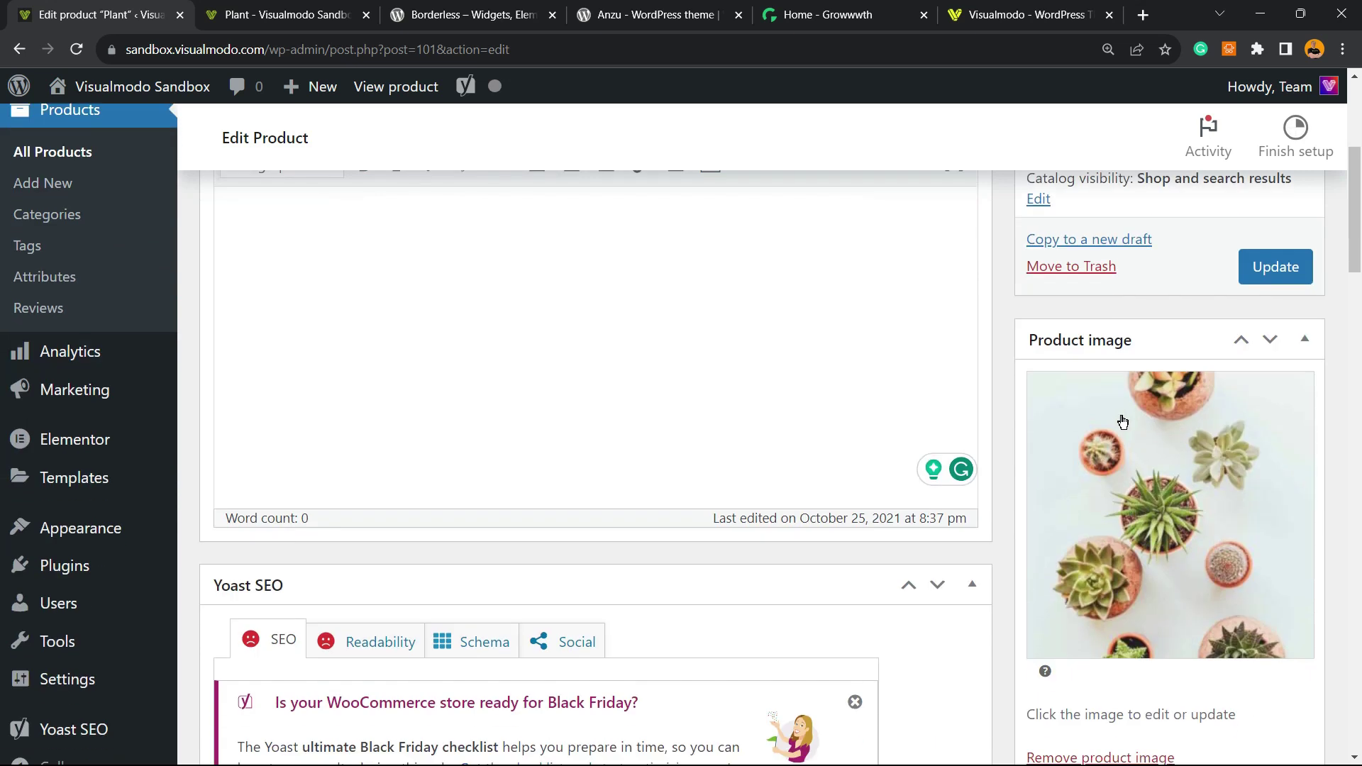
scroll(1113, 598, "down", 6)
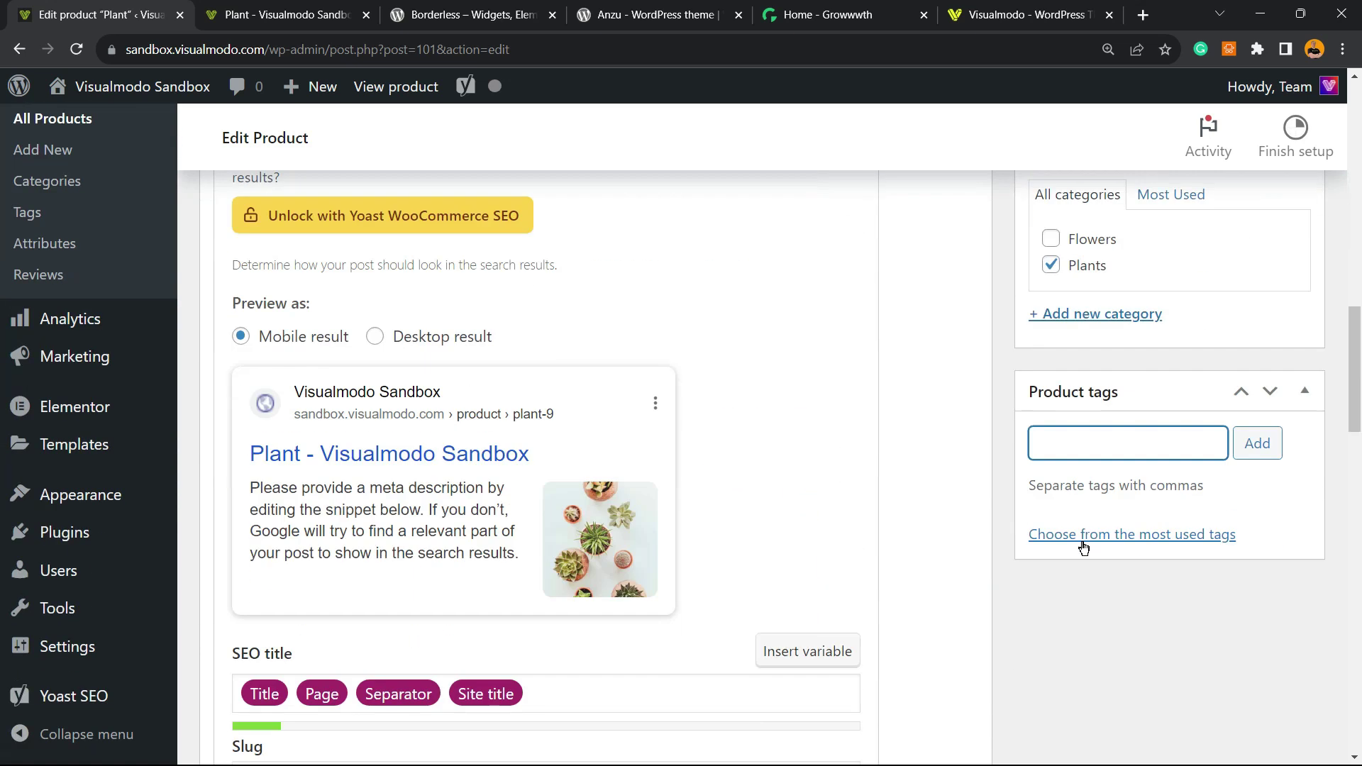
left_click(1097, 434)
key("Return")
type("Box")
key("Return")
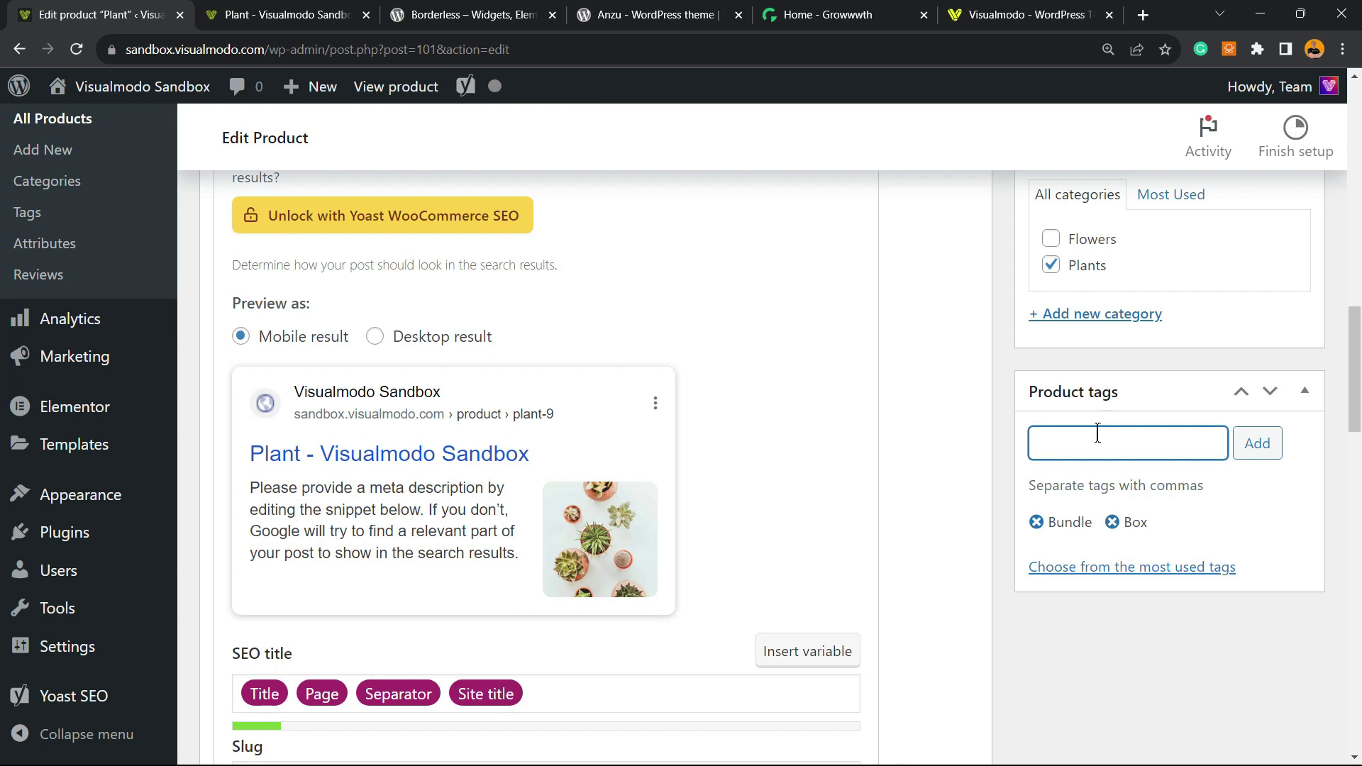
type("Gardenn")
left_click(1258, 443)
scroll(1180, 462, "up", 13)
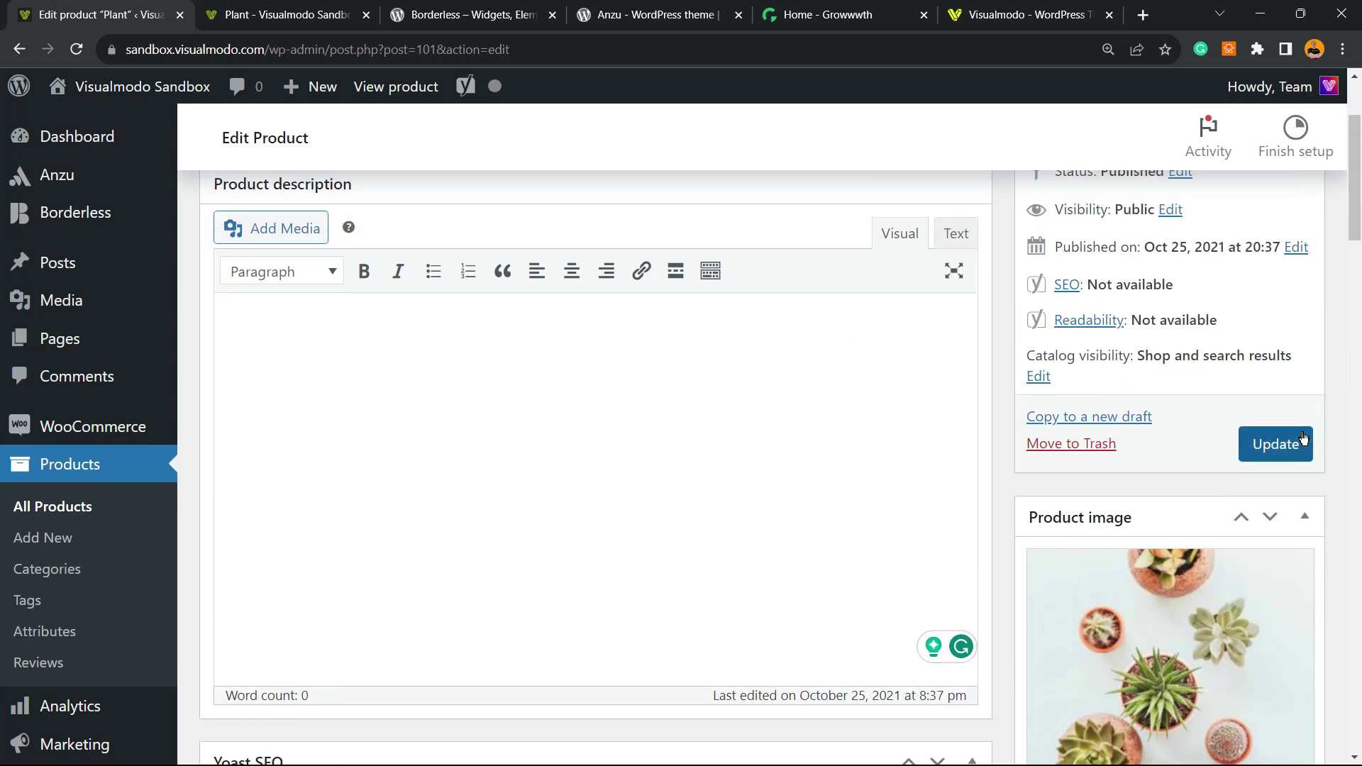
left_click(1263, 445)
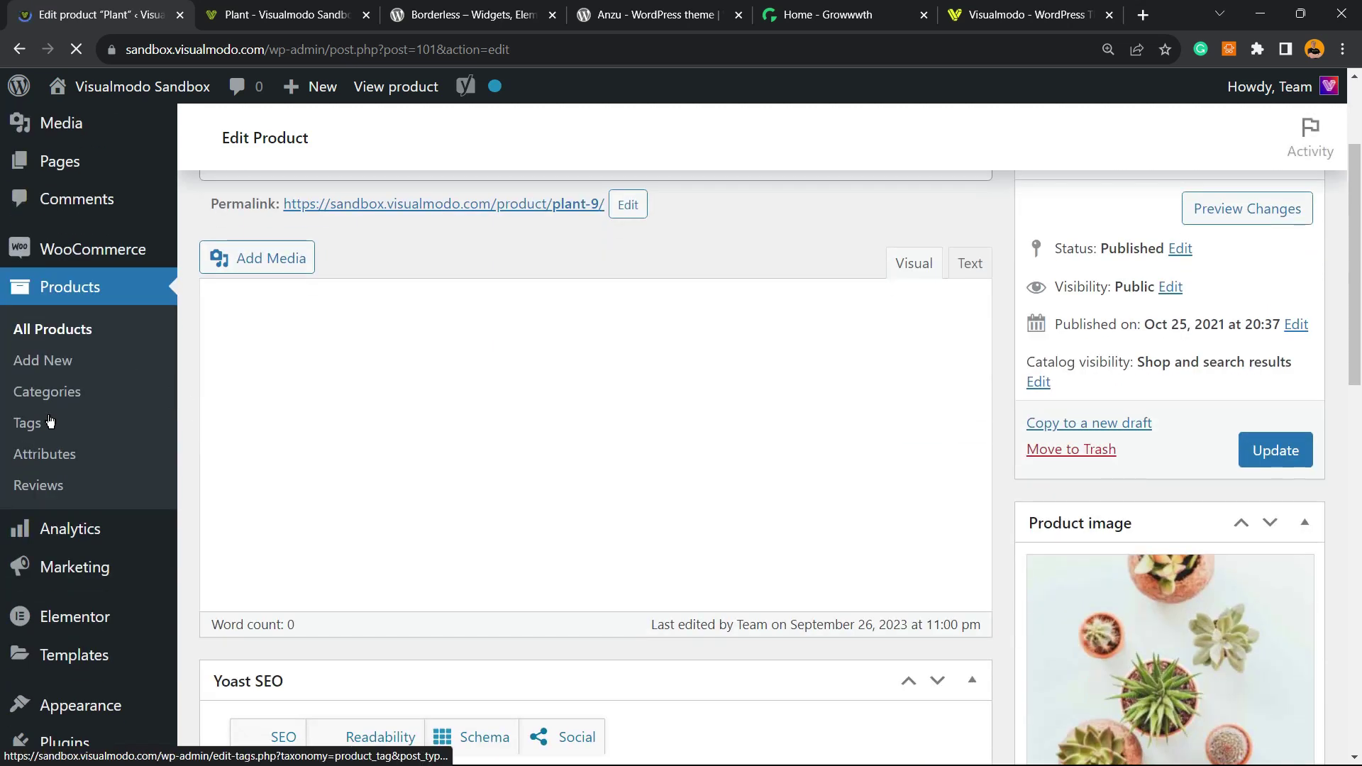
- Open Product tags and cancel a Quick Edit of the Box tag
mouse_move(24, 434)
scroll(25, 429, "down", 3)
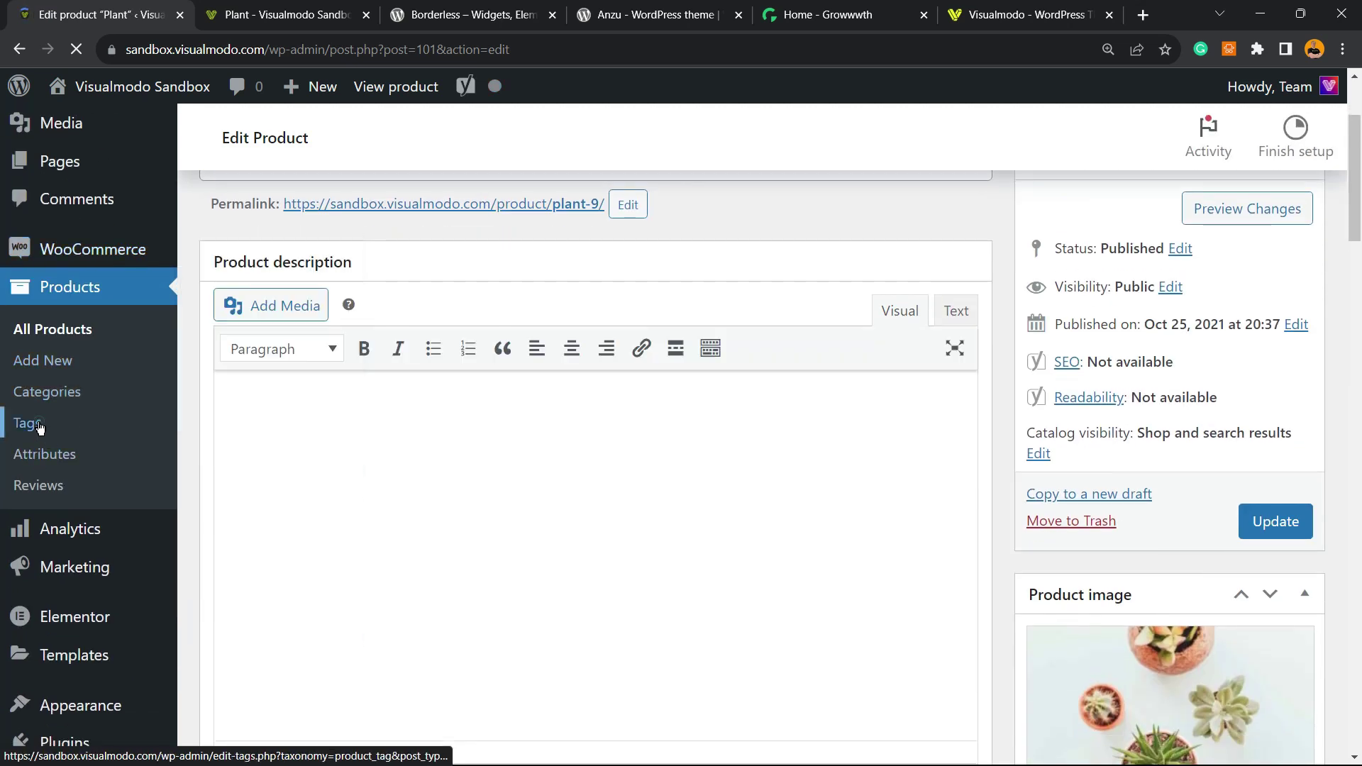
left_click(32, 423)
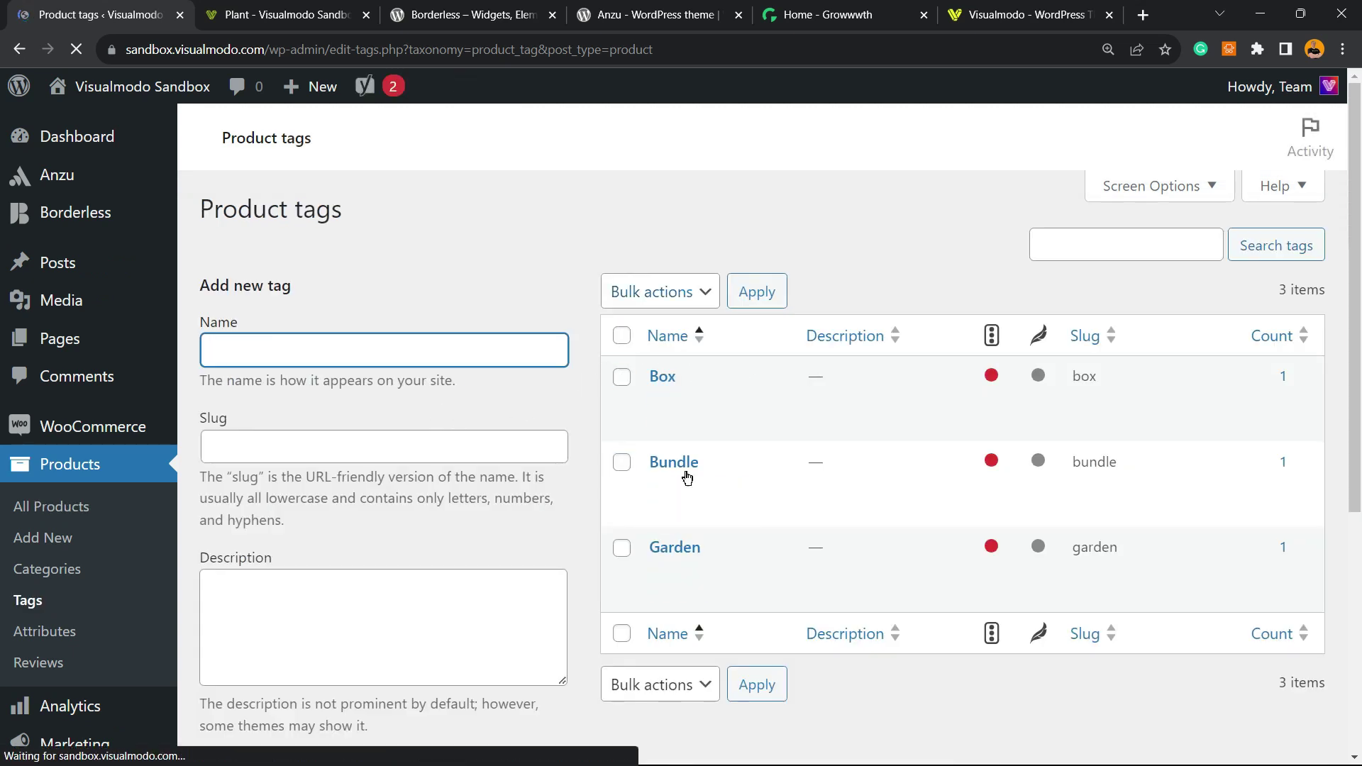
mouse_move(672, 424)
left_click(699, 401)
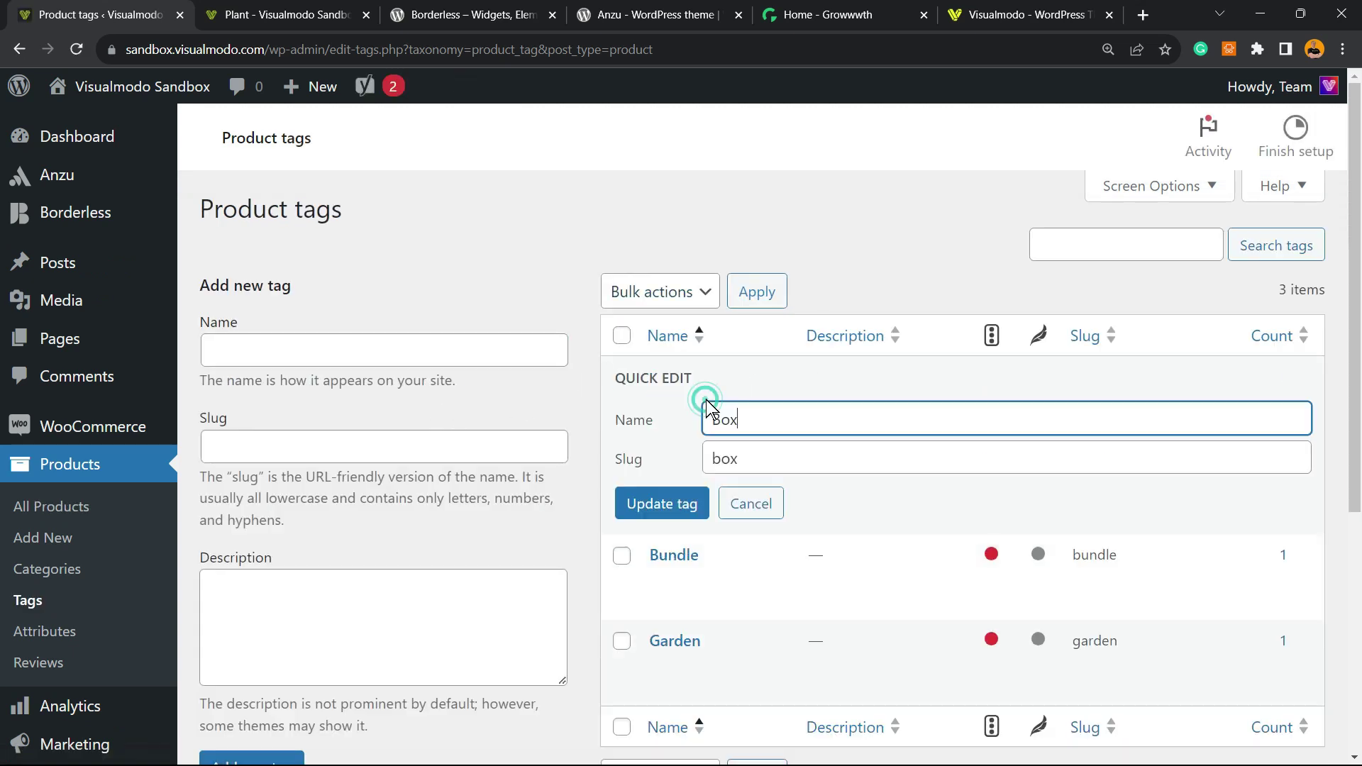
left_click(748, 506)
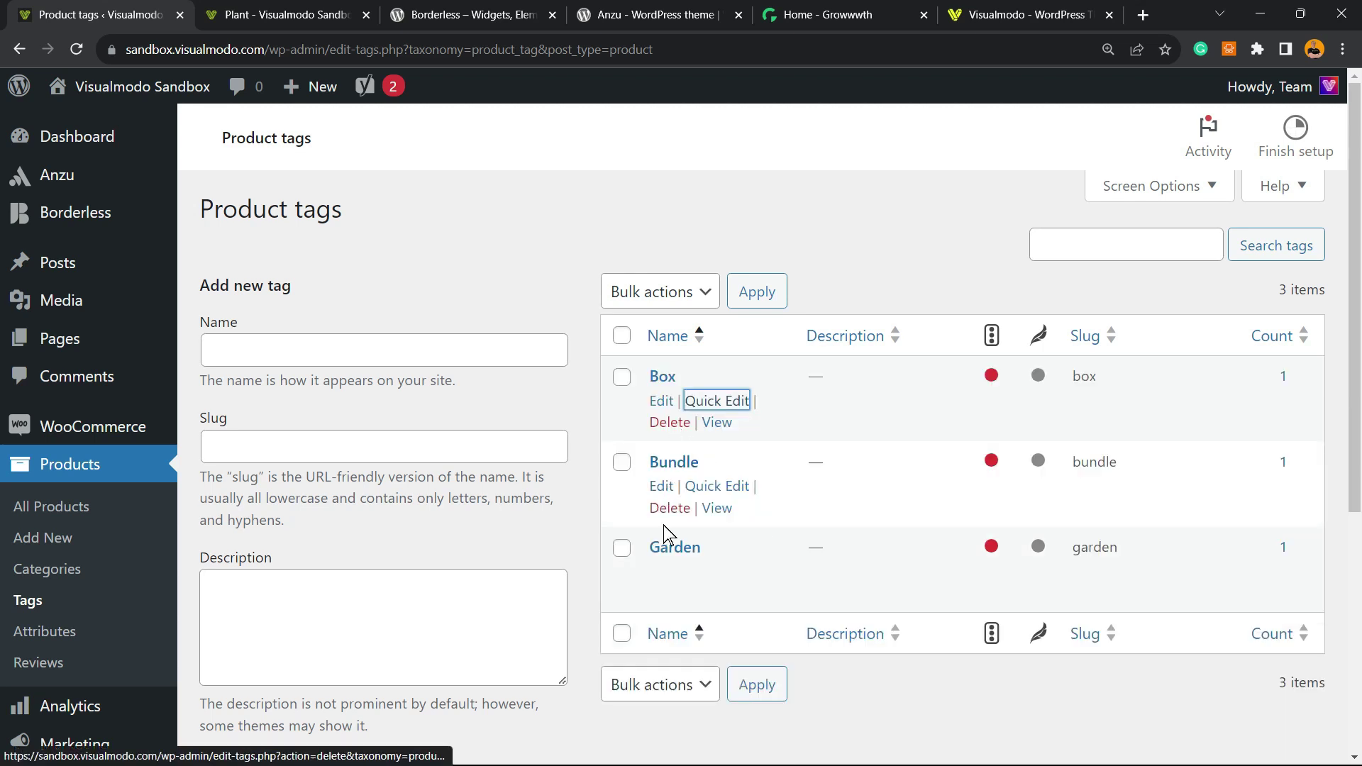
- Return to All Products, then switch to the Plant storefront tab
left_click(280, 375)
left_click(276, 361)
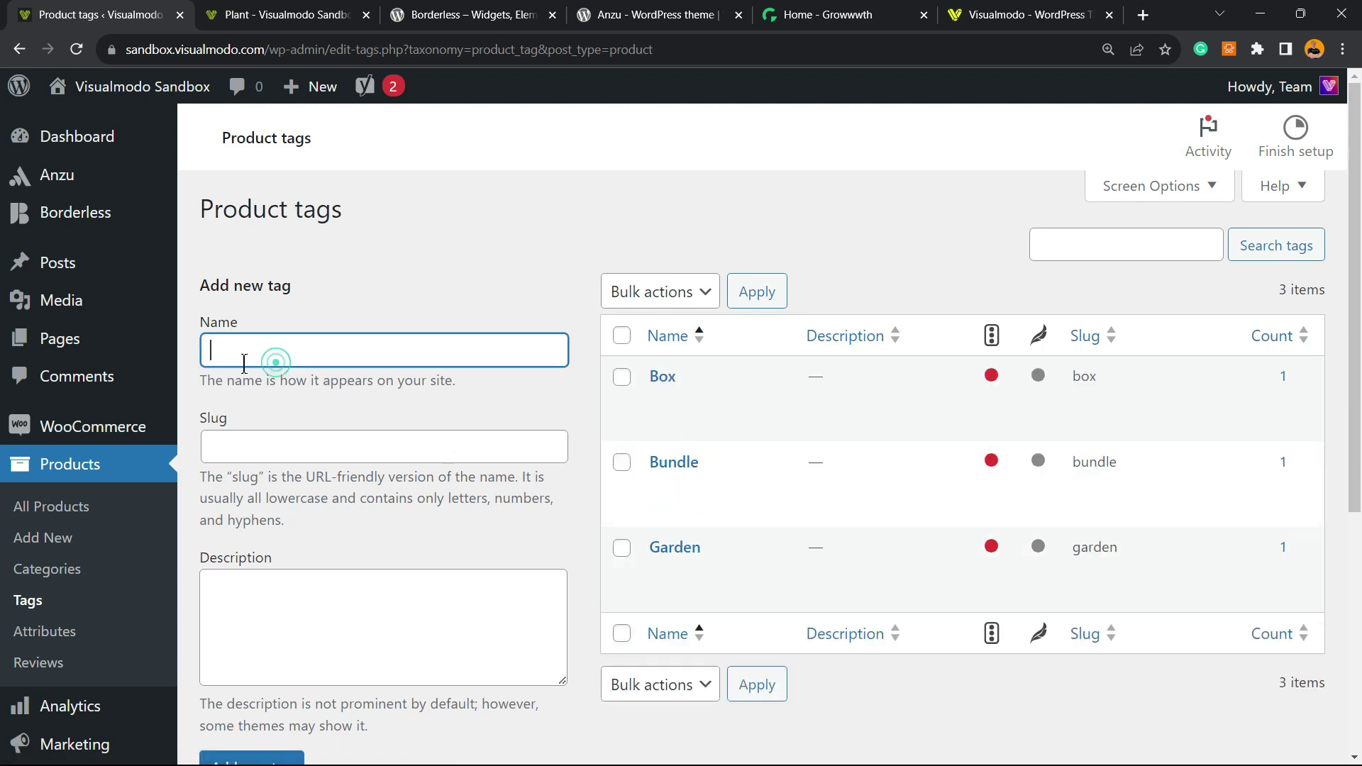
scroll(182, 386, "down", 2)
scroll(183, 386, "up", 2)
scroll(463, 345, "down", 2)
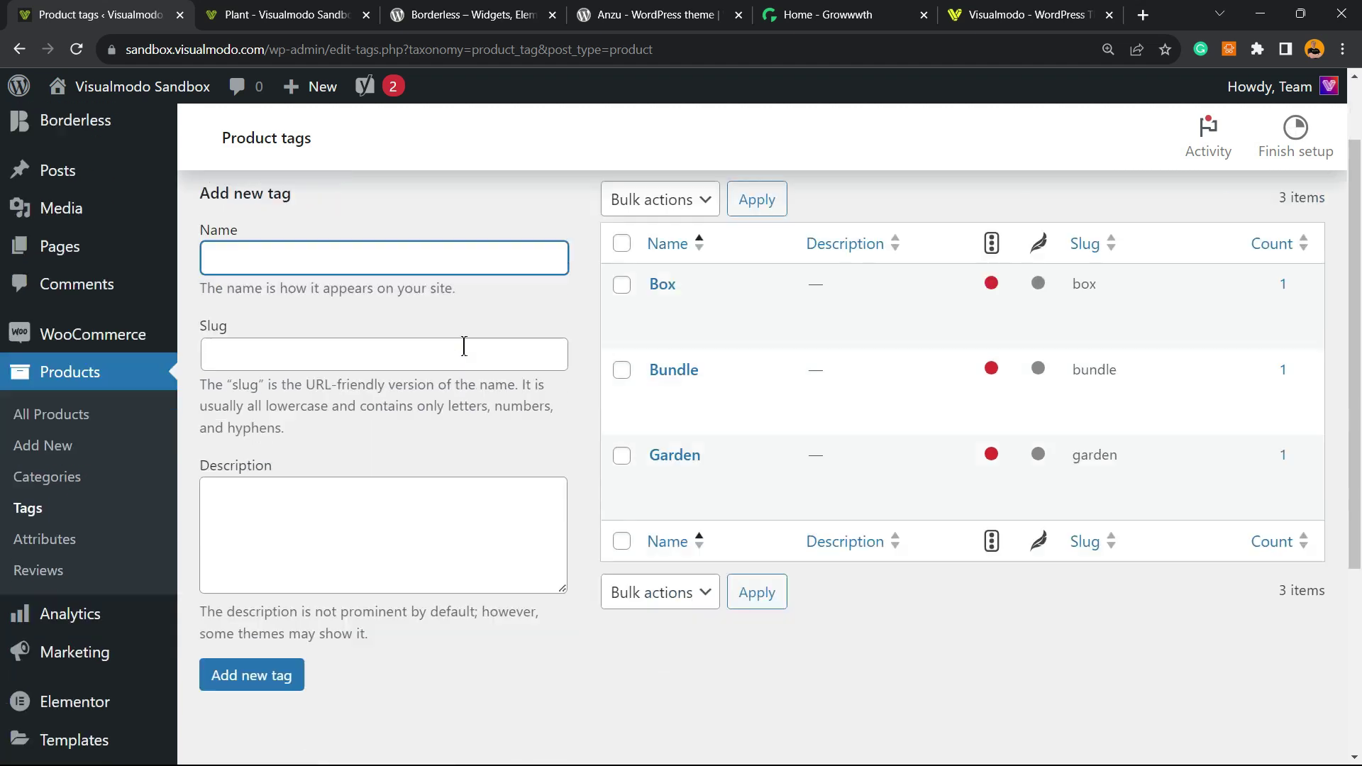
scroll(43, 284, "up", 2)
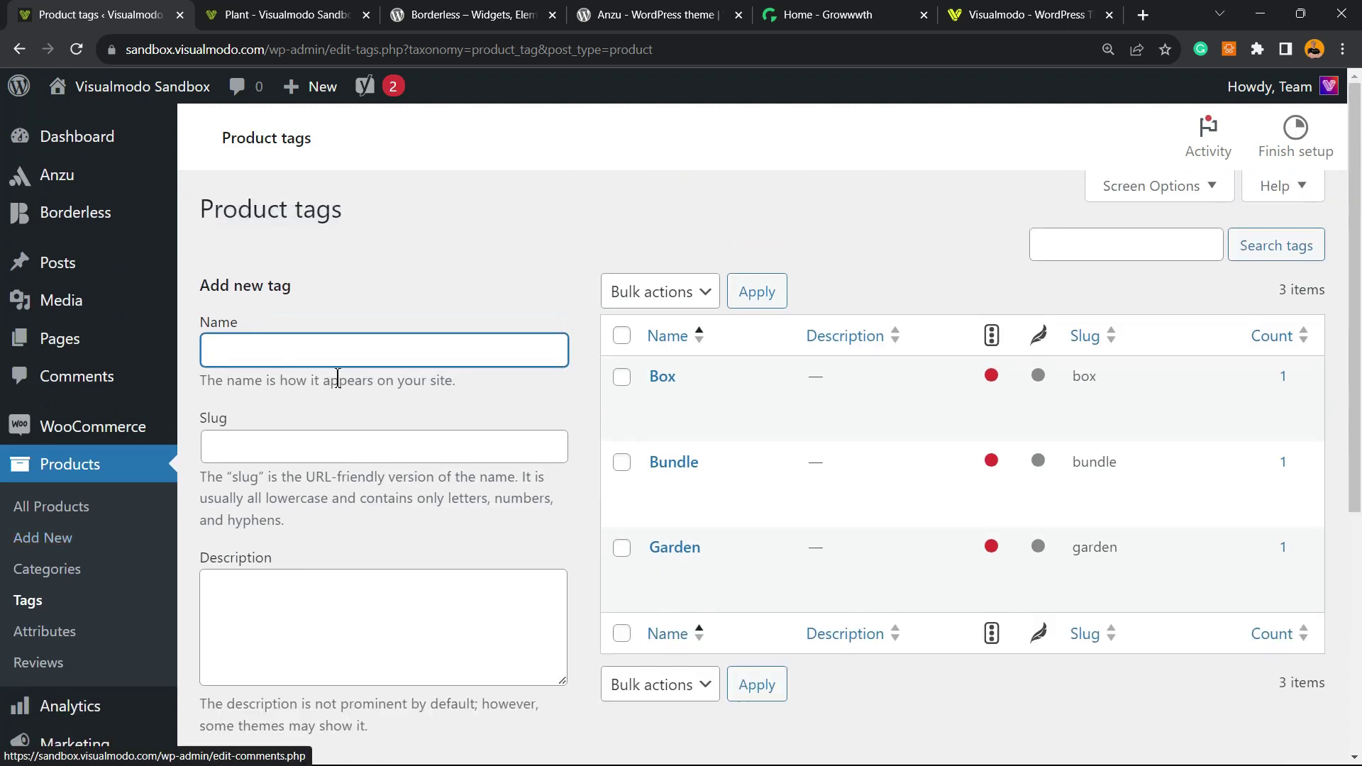
left_click(74, 519)
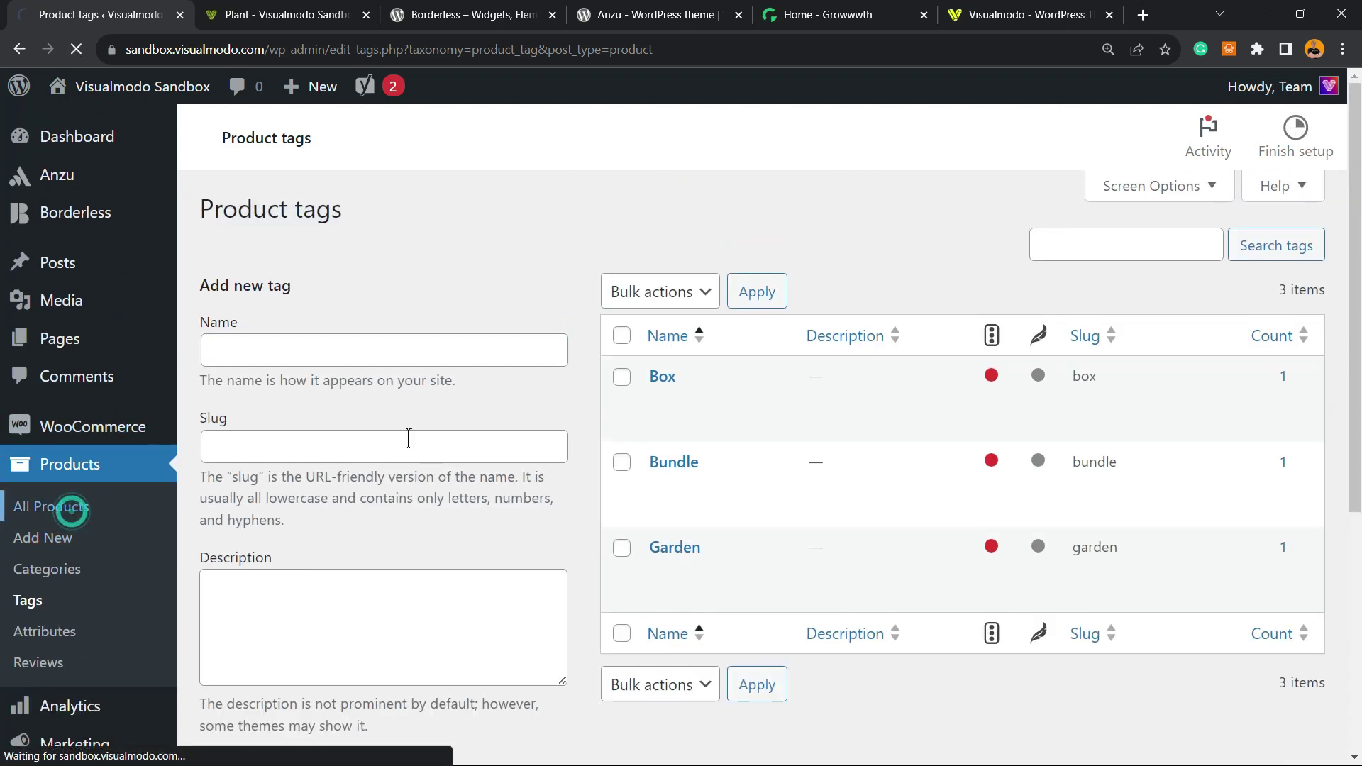
key("ctrl+Tab")
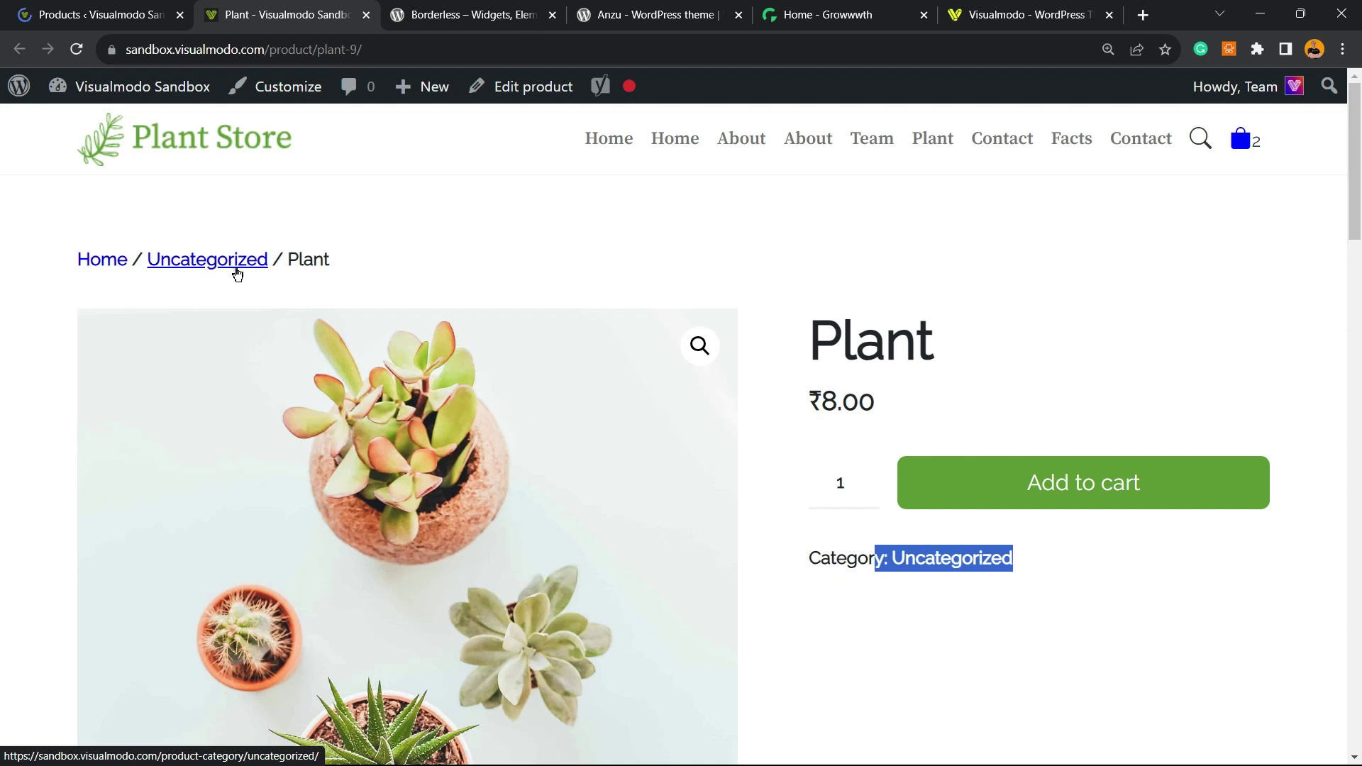
- Reload the storefront Plant page and confirm its Plants category and Box, Bundle, Garden tags
scroll(830, 386, "down", 2)
scroll(845, 438, "up", 2)
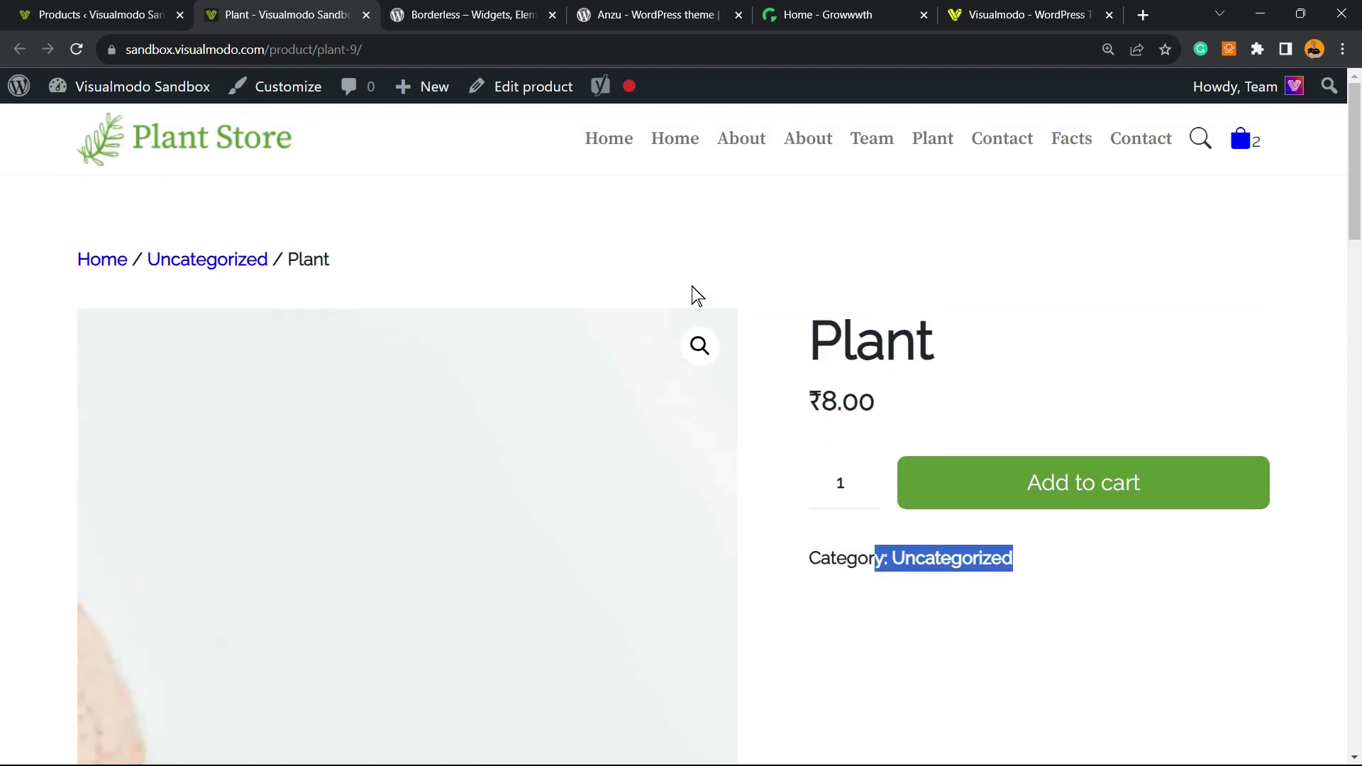
key("F5")
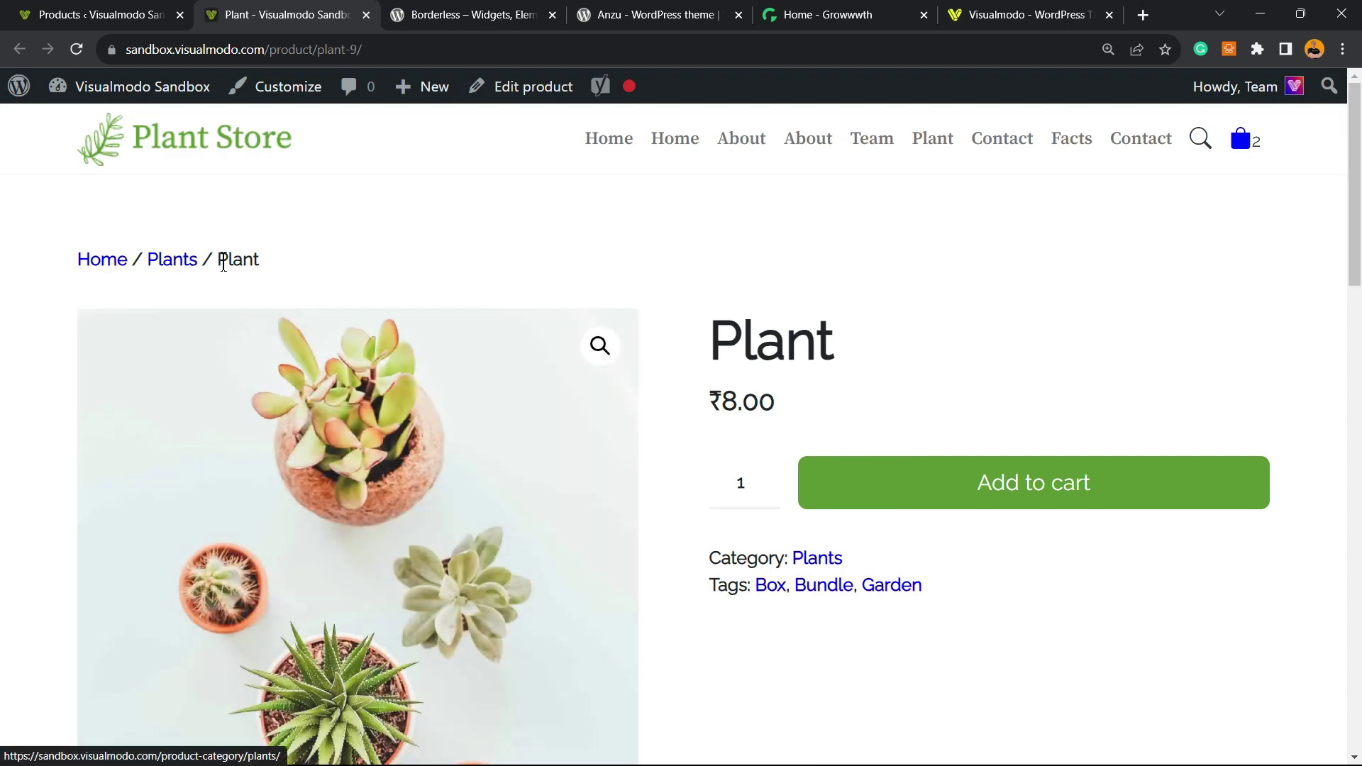
mouse_move(955, 589)
left_mouse_down()
mouse_move(749, 588)
mouse_move(972, 587)
mouse_move(797, 587)
mouse_move(696, 567)
mouse_move(979, 594)
left_mouse_up()
scroll(723, 577, "down", 6)
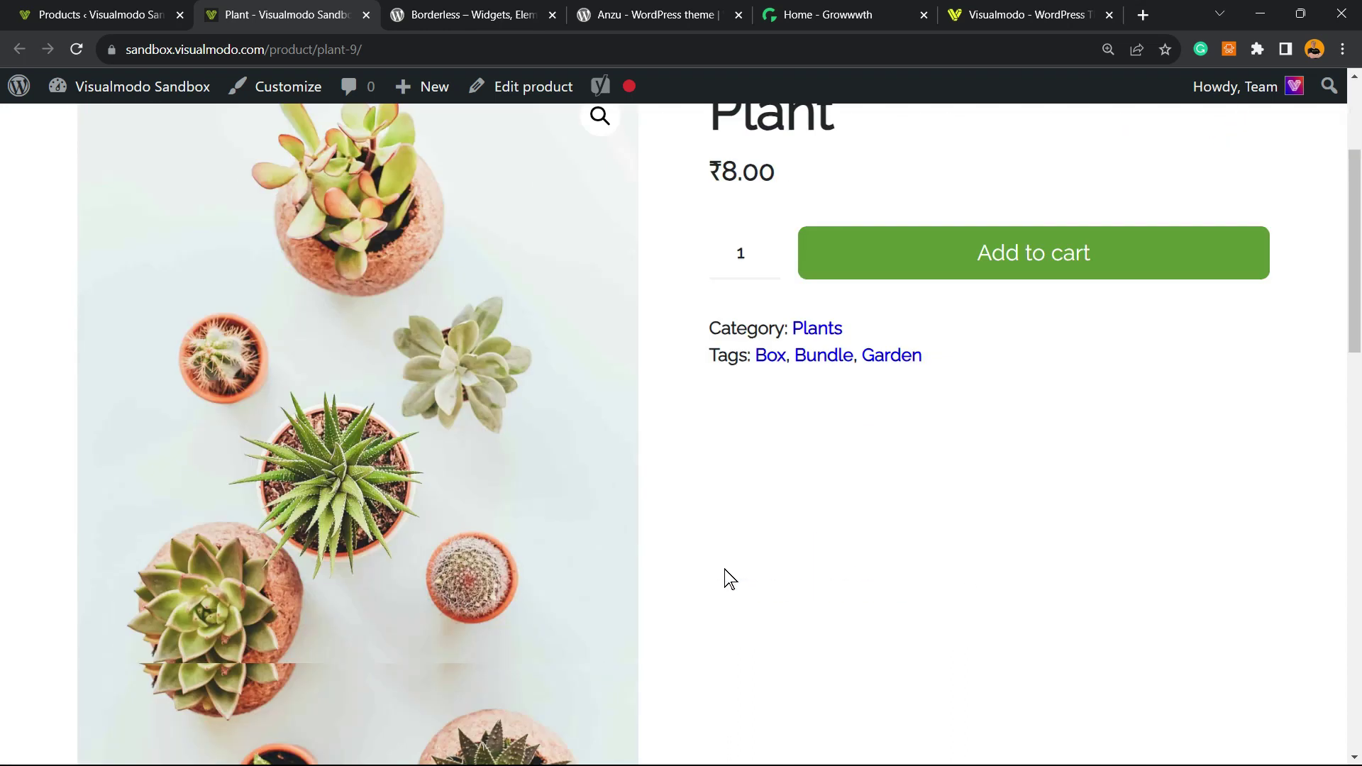
scroll(721, 575, "up", 6)
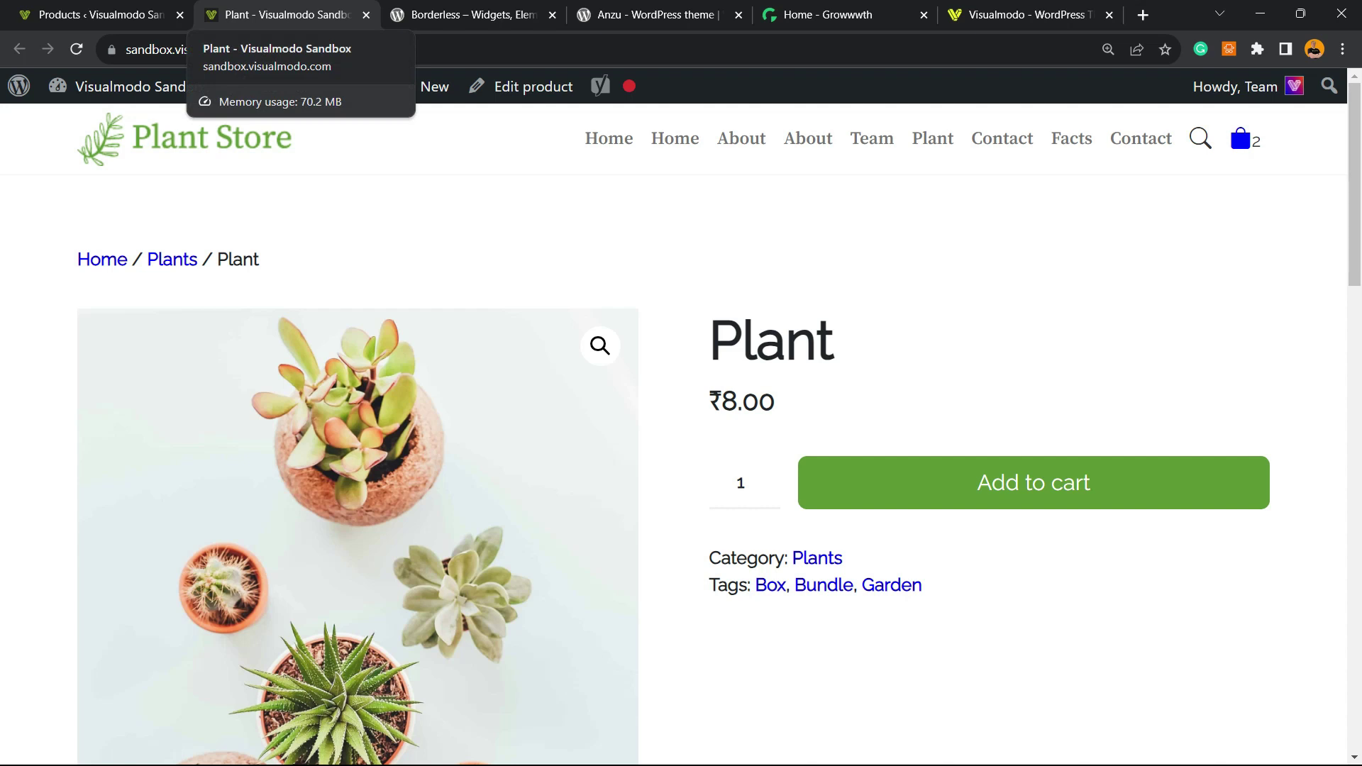
- Return to the Products admin tab and go to the product Attributes page
key("ctrl+shift+Tab")
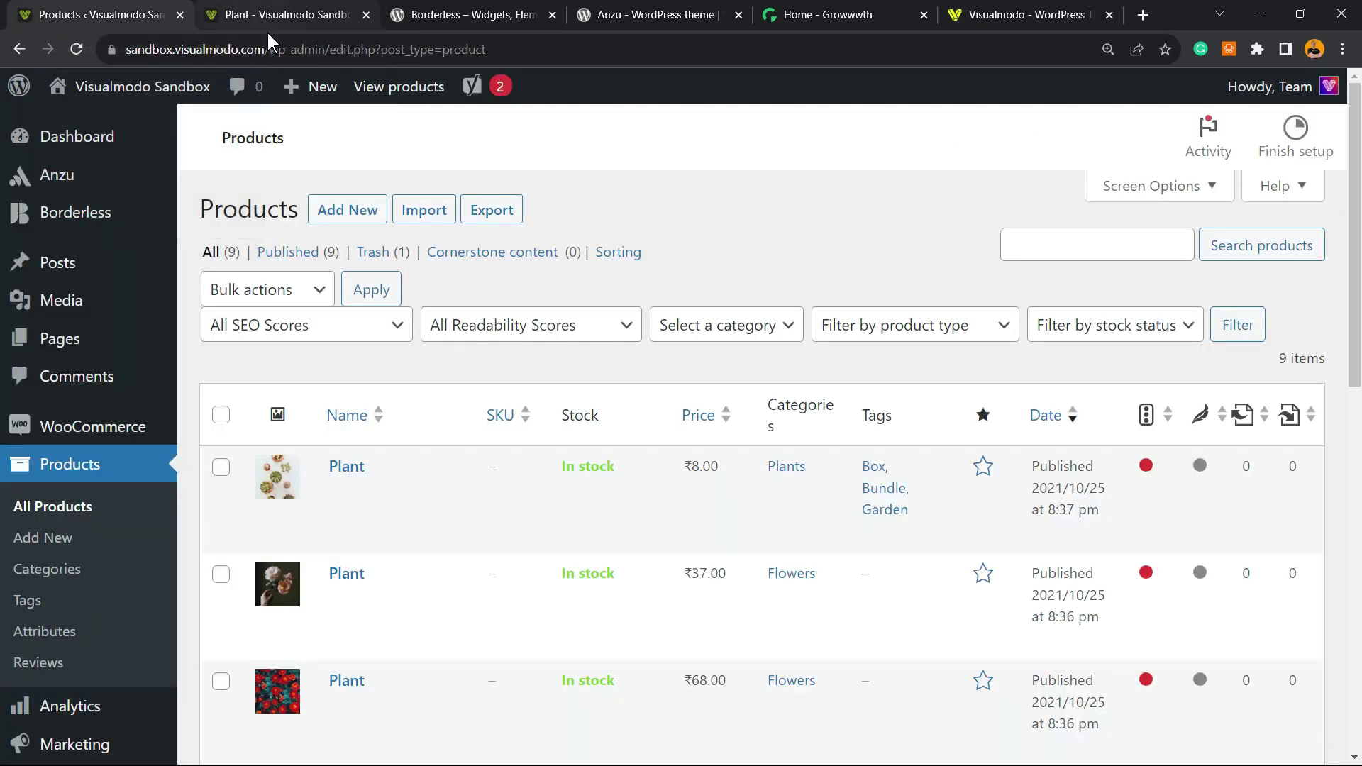
scroll(242, 193, "down", 5)
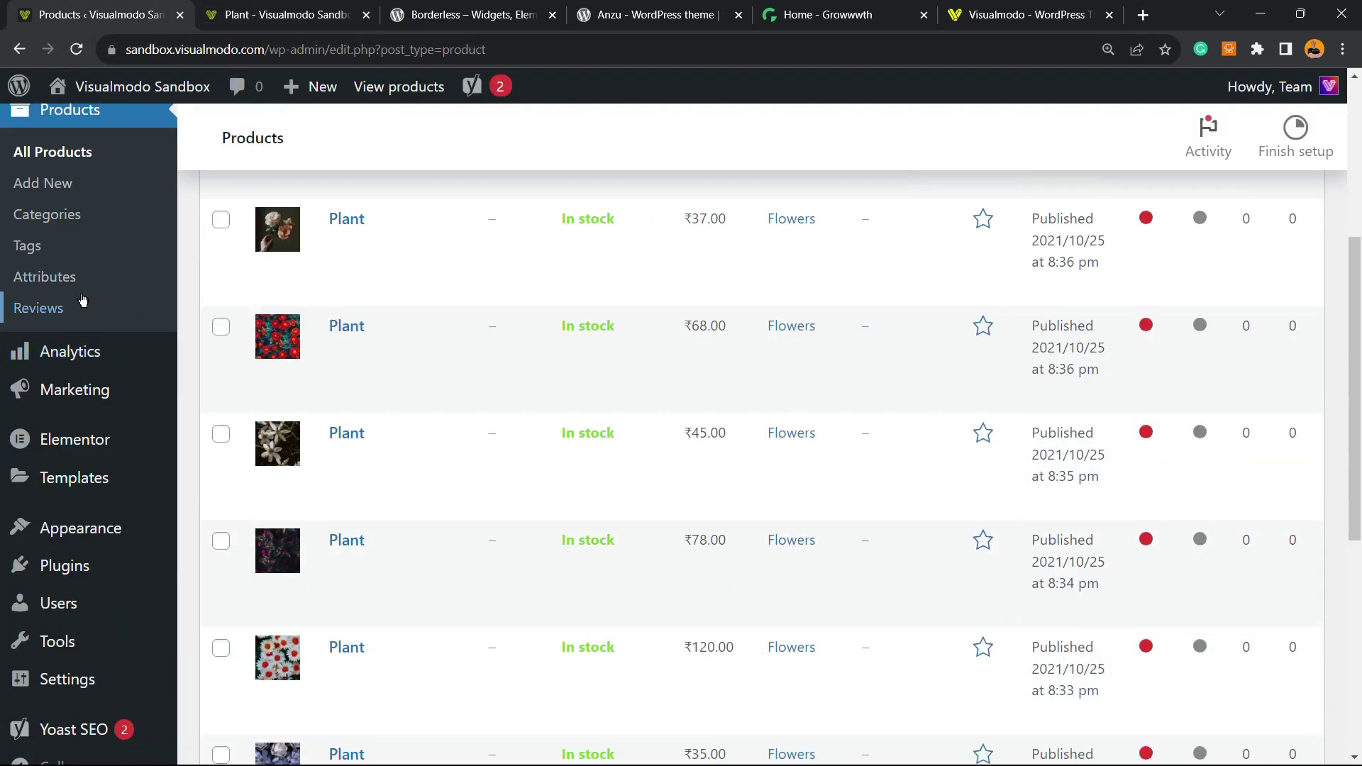
scroll(83, 294, "up", 3)
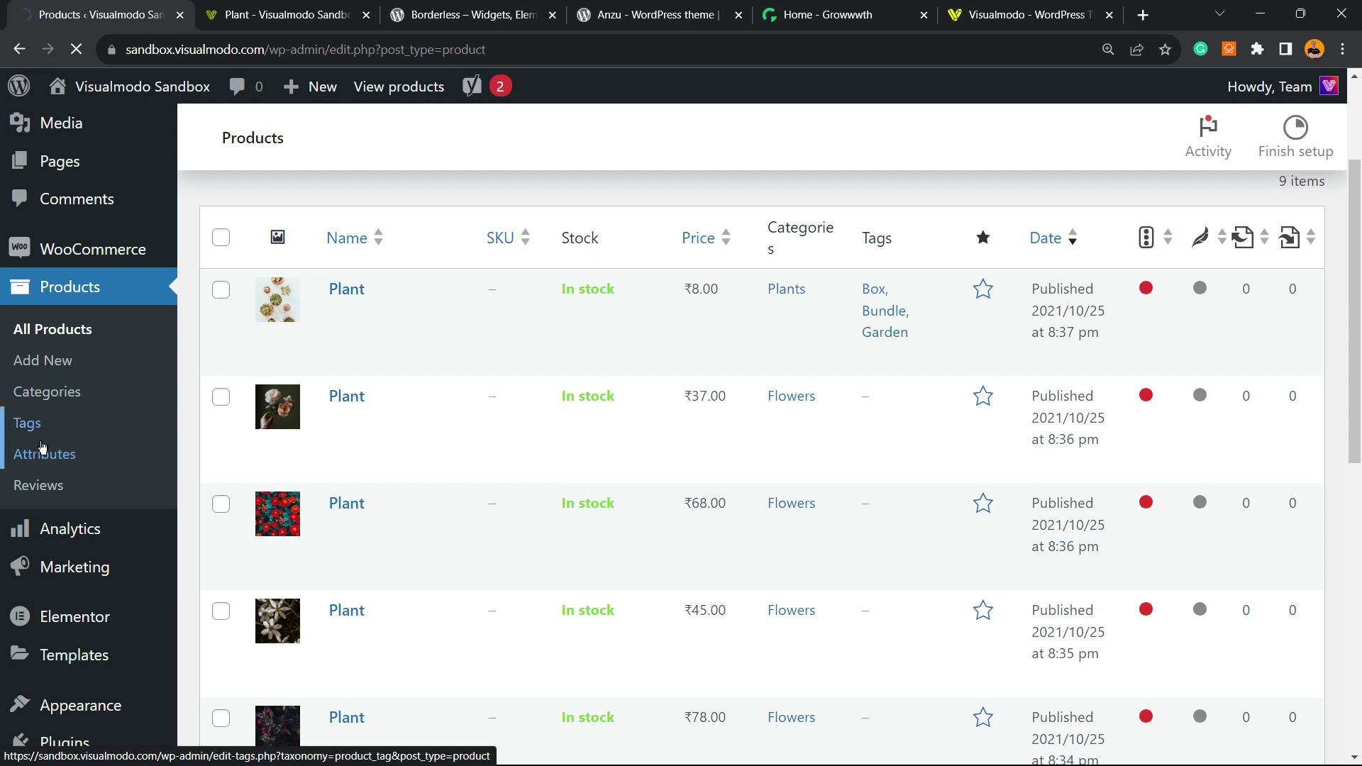
left_click(44, 453)
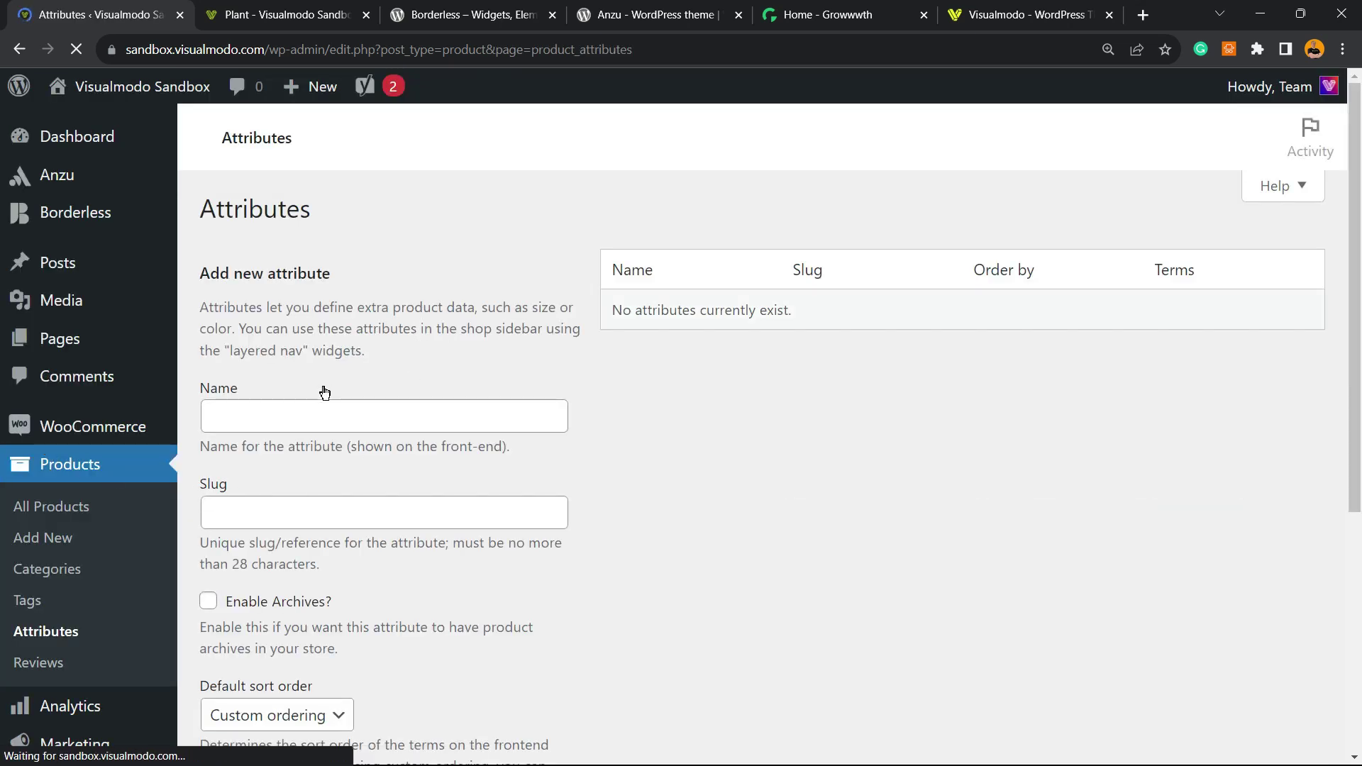
- Add a Color attribute with slug color, archives enabled and Custom ordering as default sort
left_click(264, 420)
left_click(265, 422)
left_click(347, 461)
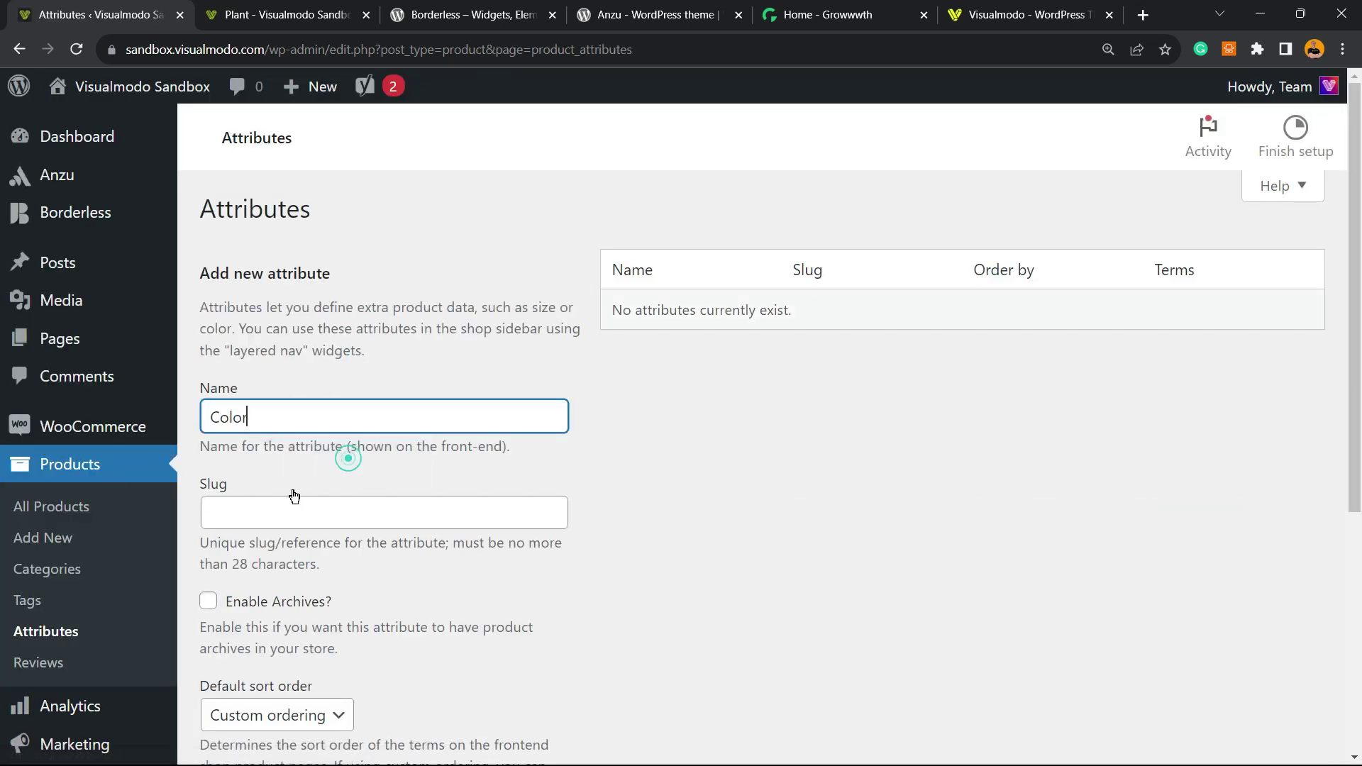
left_click(272, 510)
scroll(272, 510, "down", 2)
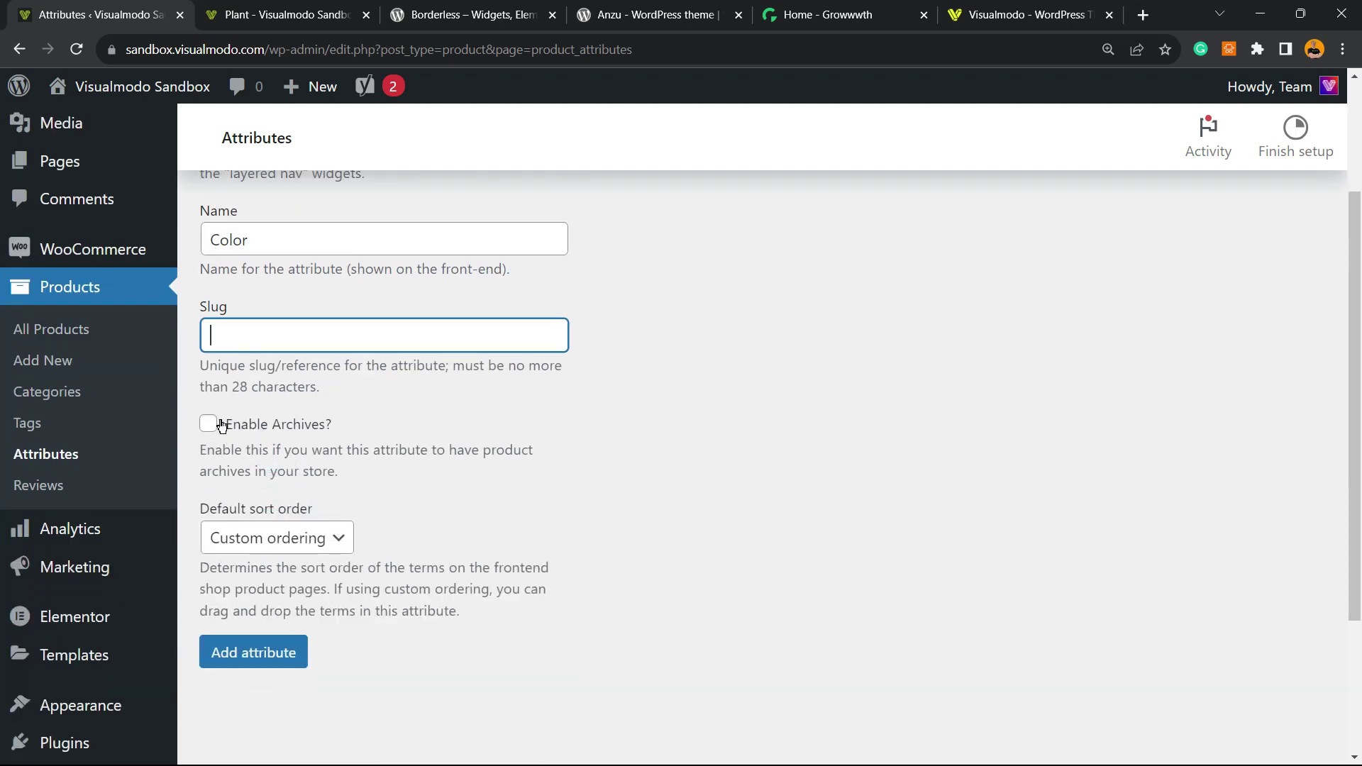
left_click(290, 426)
left_click(301, 543)
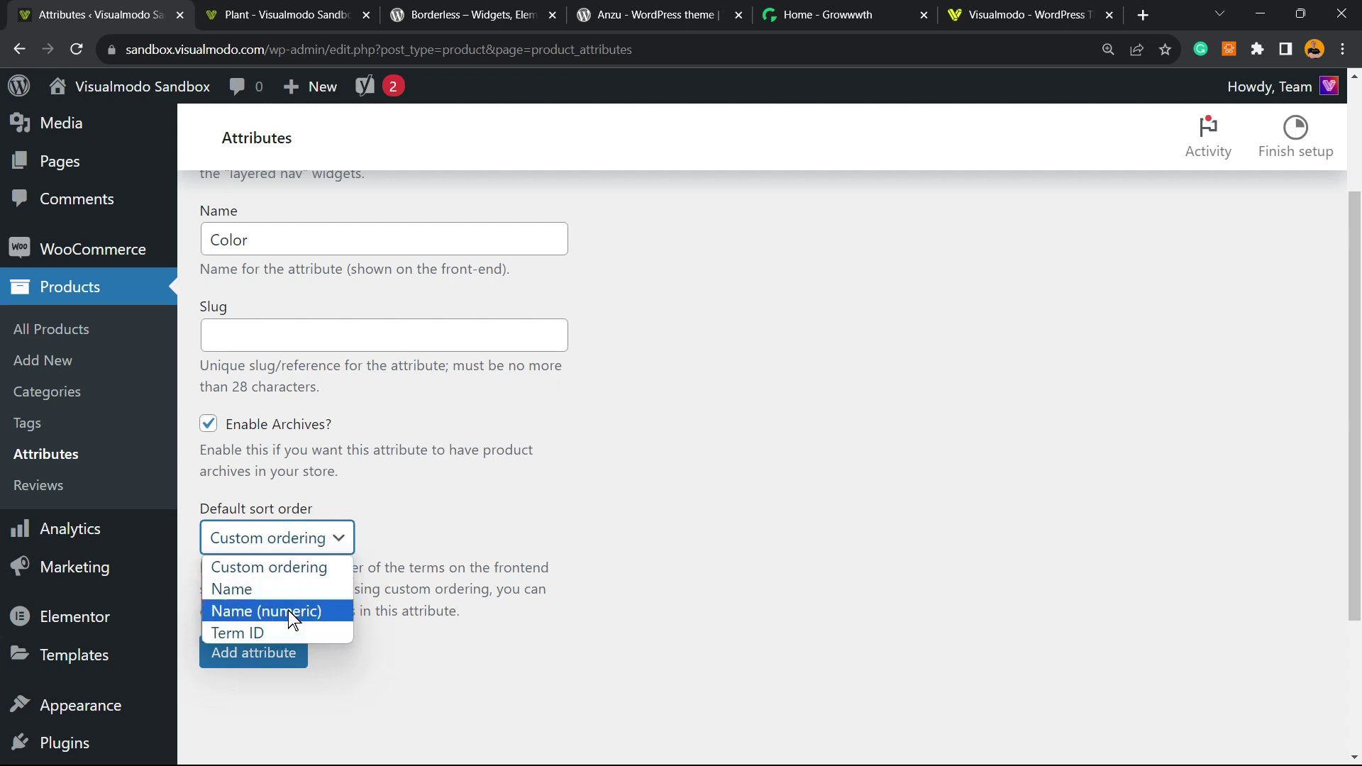
left_click(401, 505)
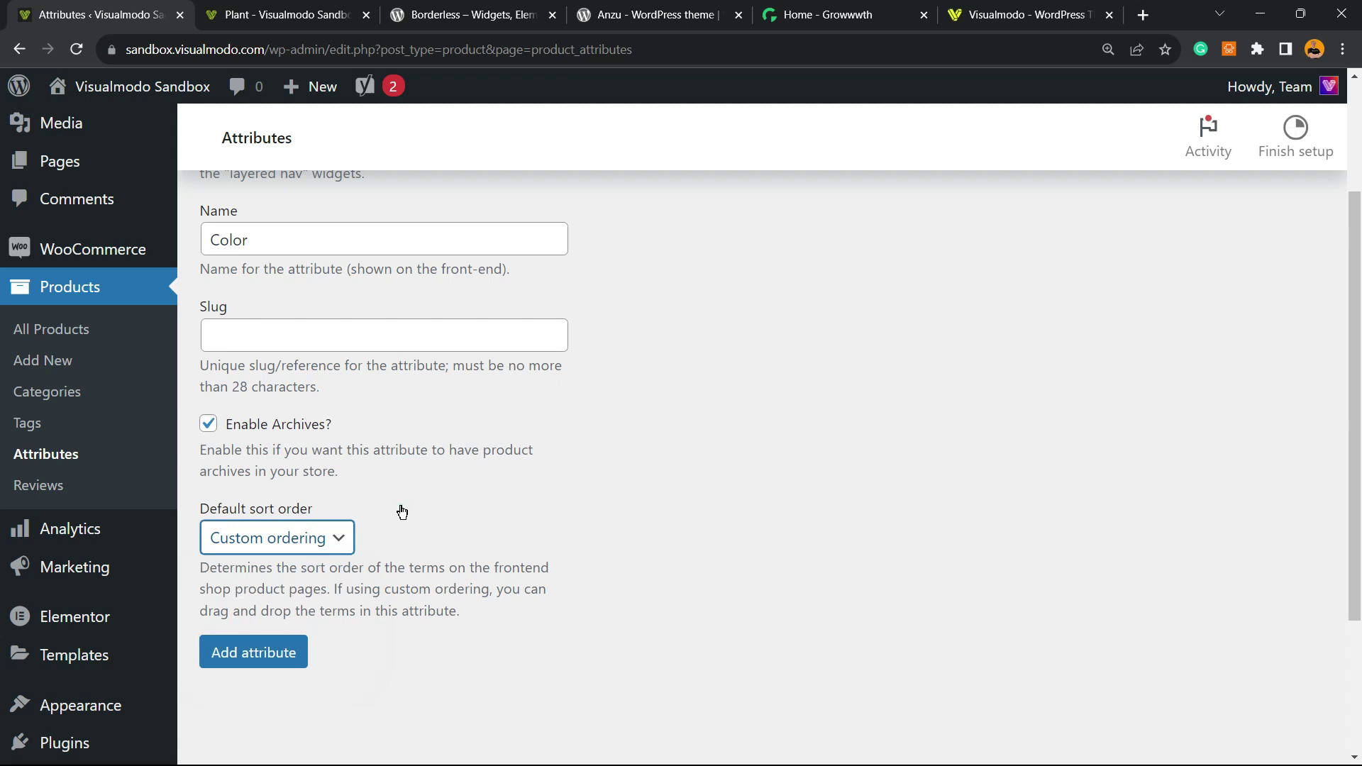
left_click(250, 653)
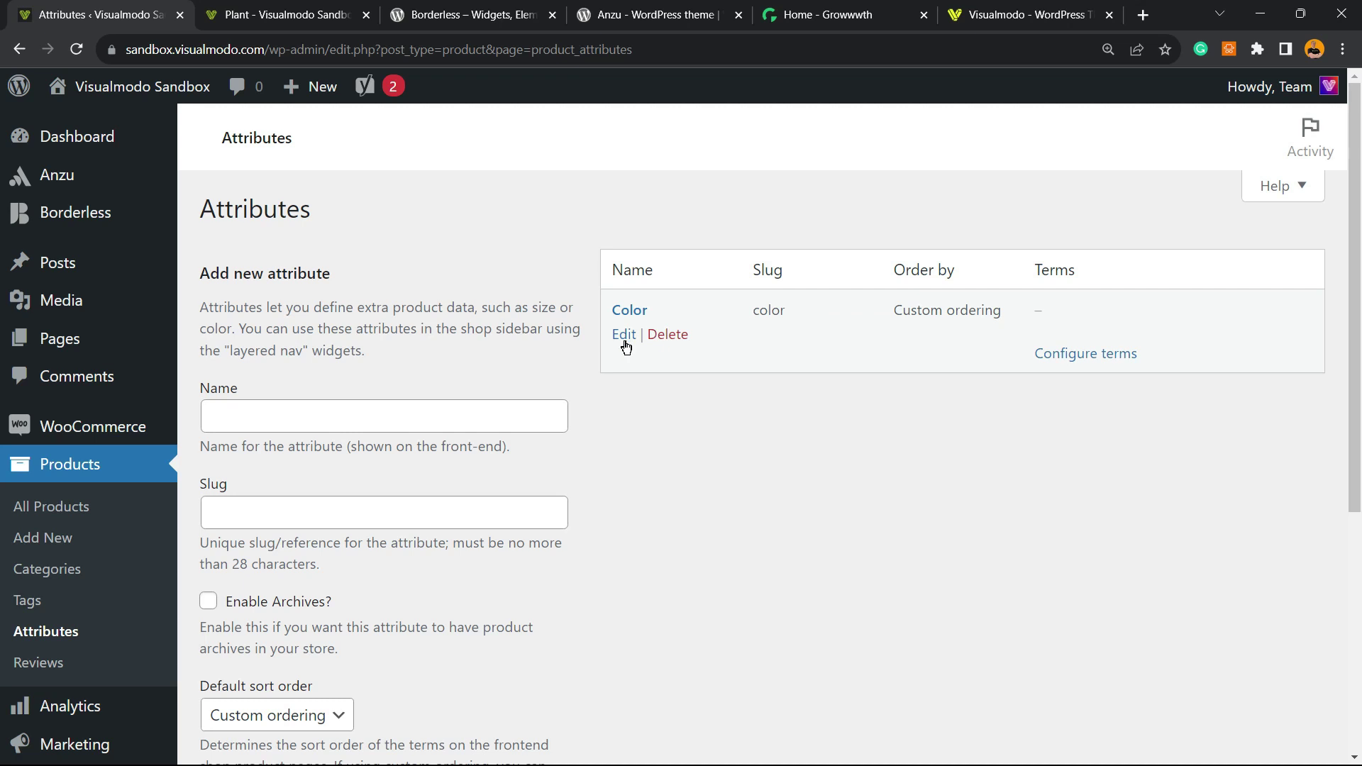
- Open the Color attribute's terms page and add Red as its first term
left_click(1069, 360)
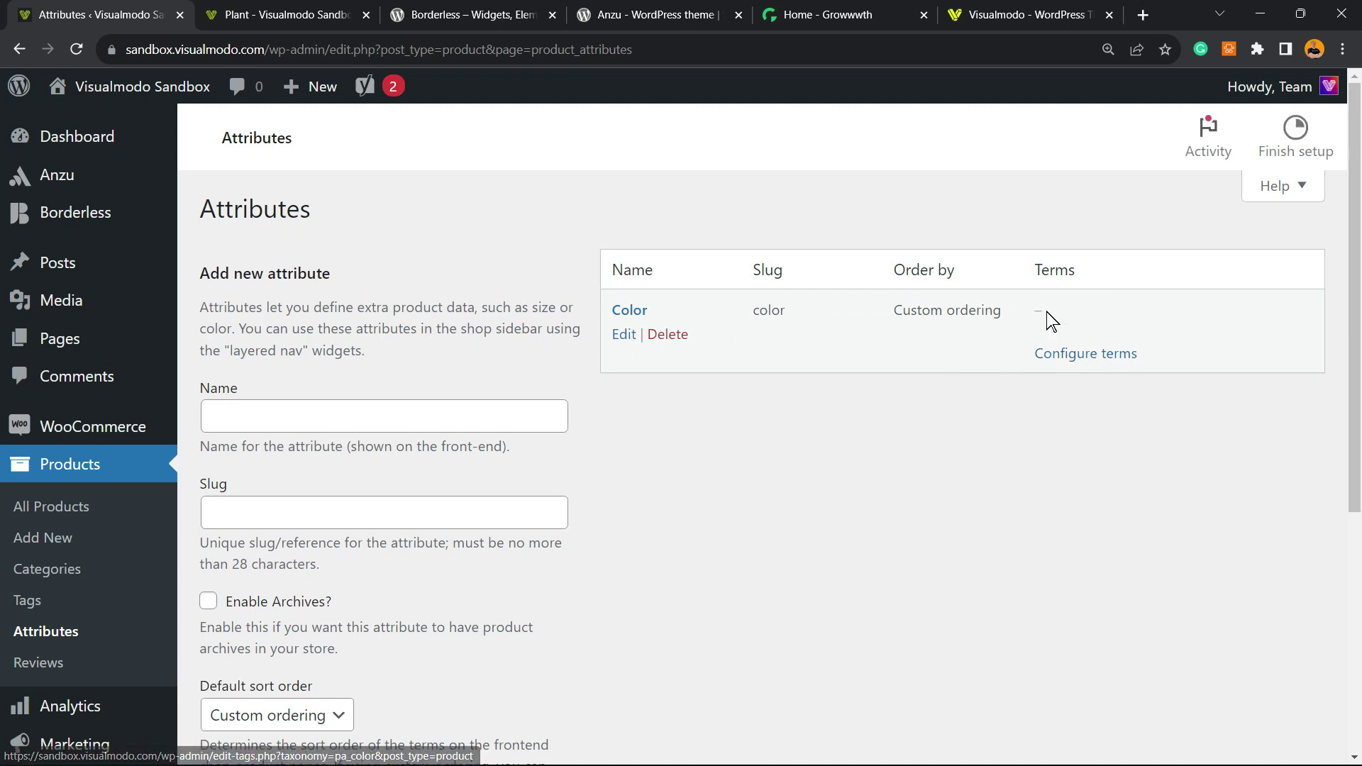
left_click(1086, 358)
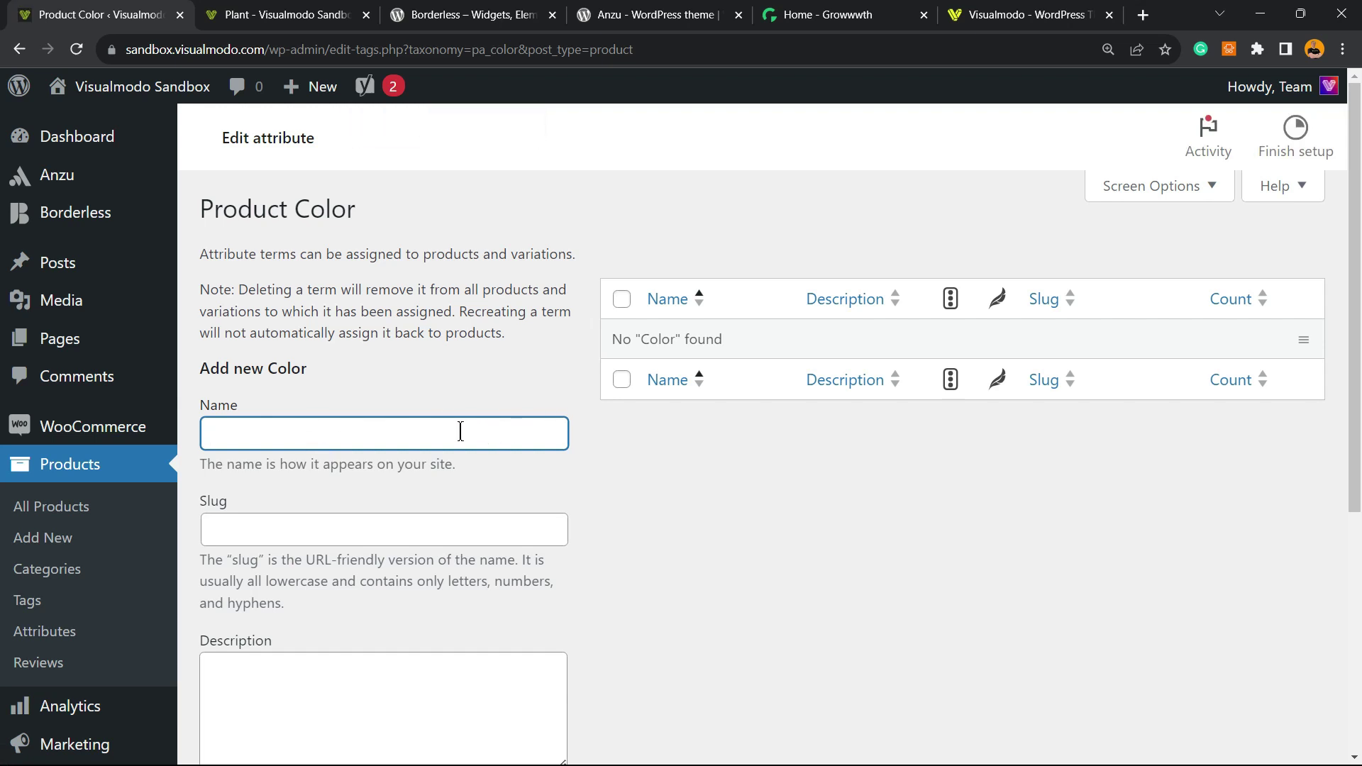
scroll(460, 431, "down", 6)
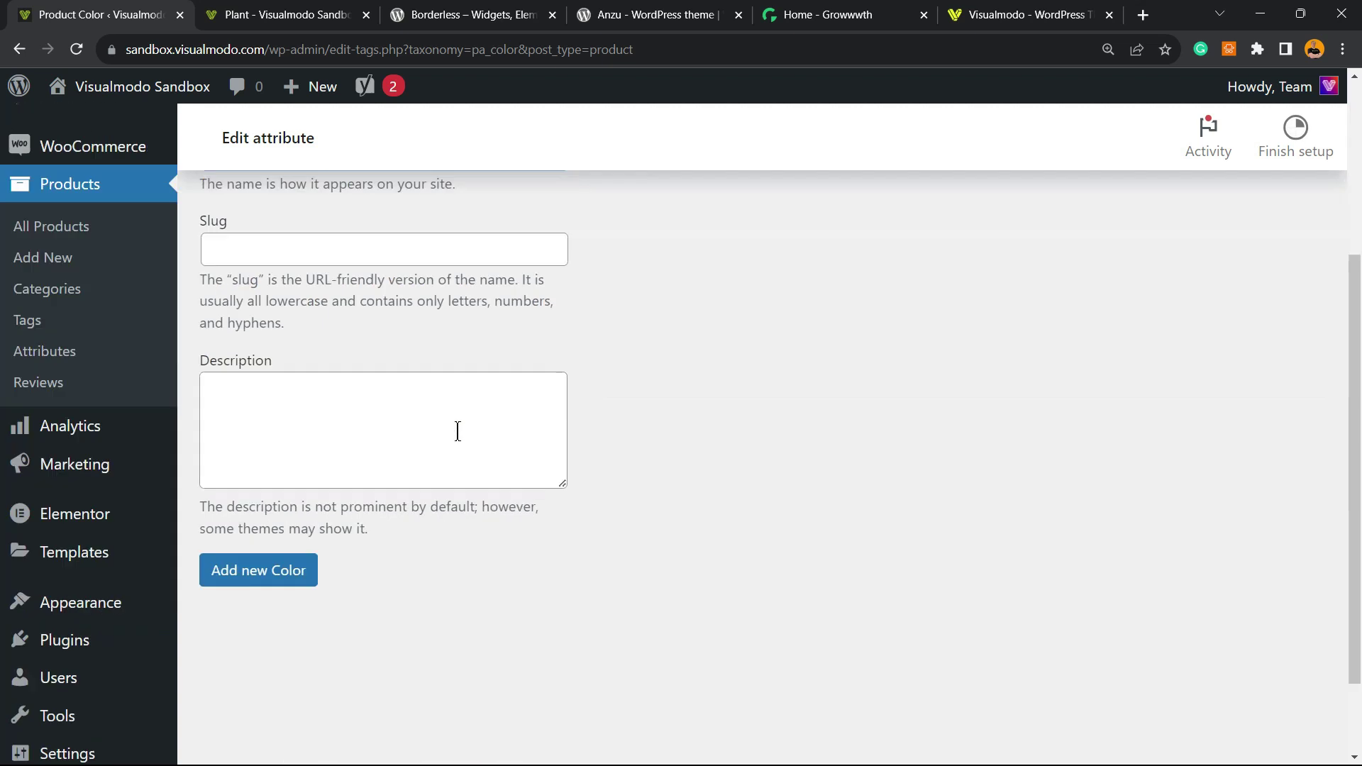
left_click(258, 494)
scroll(259, 496, "up", 4)
scroll(369, 461, "up", 3)
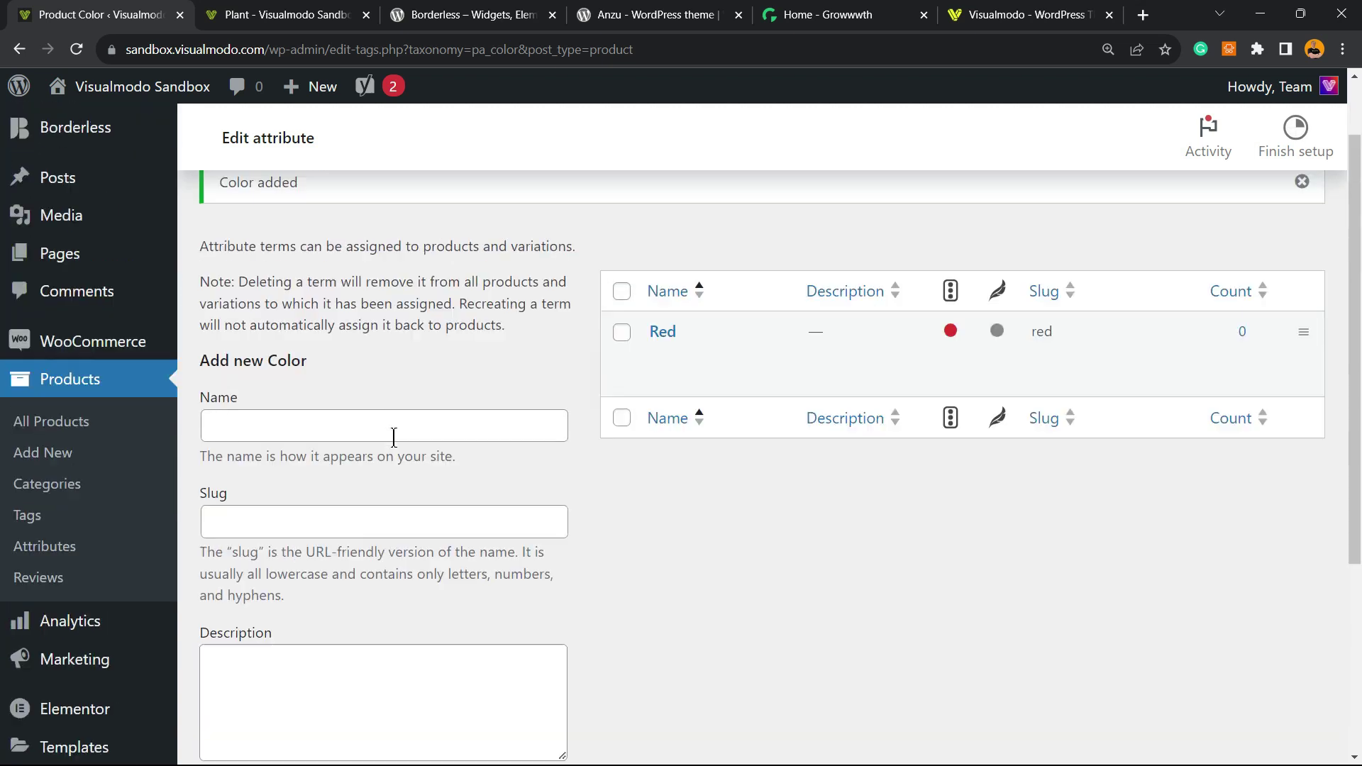
- Add Blue and Grey as further Color terms
left_click(292, 512)
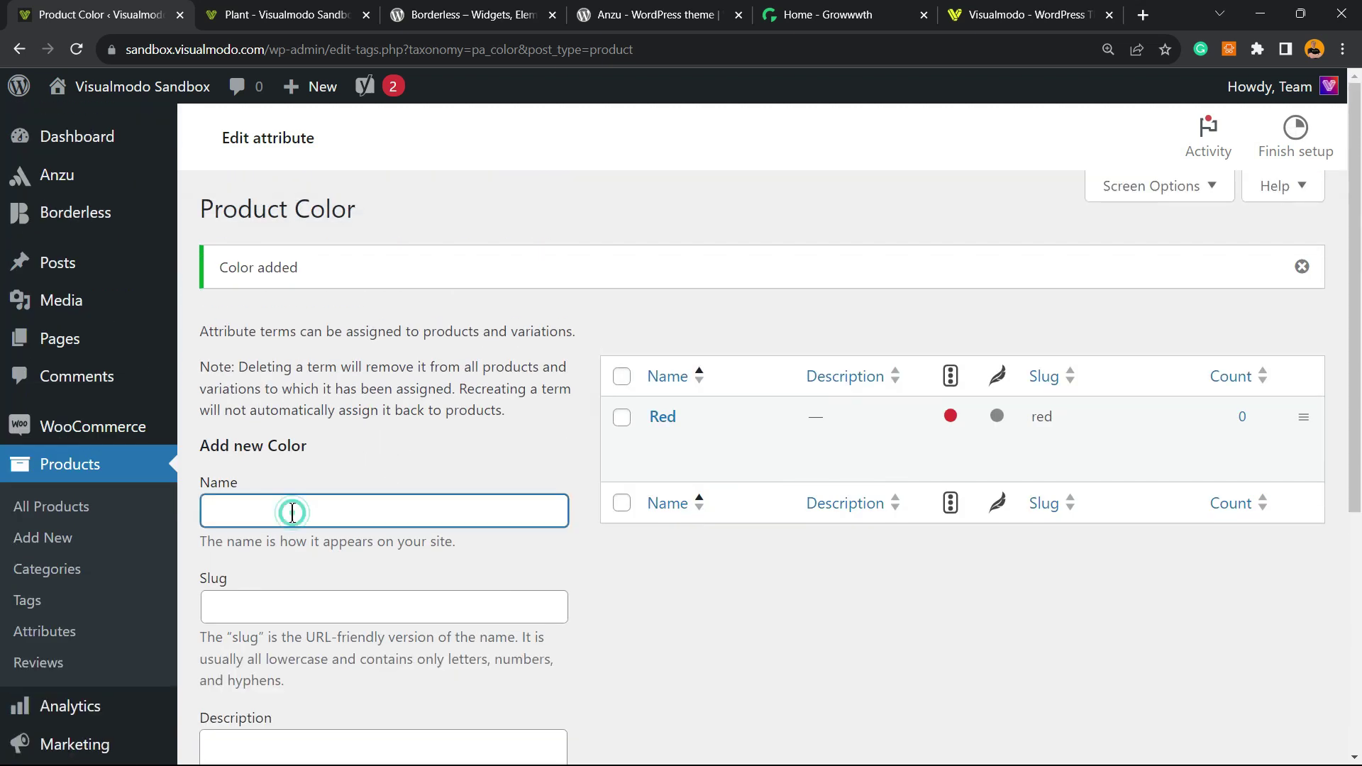
type("Blue")
scroll(292, 513, "down", 5)
left_click(256, 571)
scroll(256, 572, "up", 5)
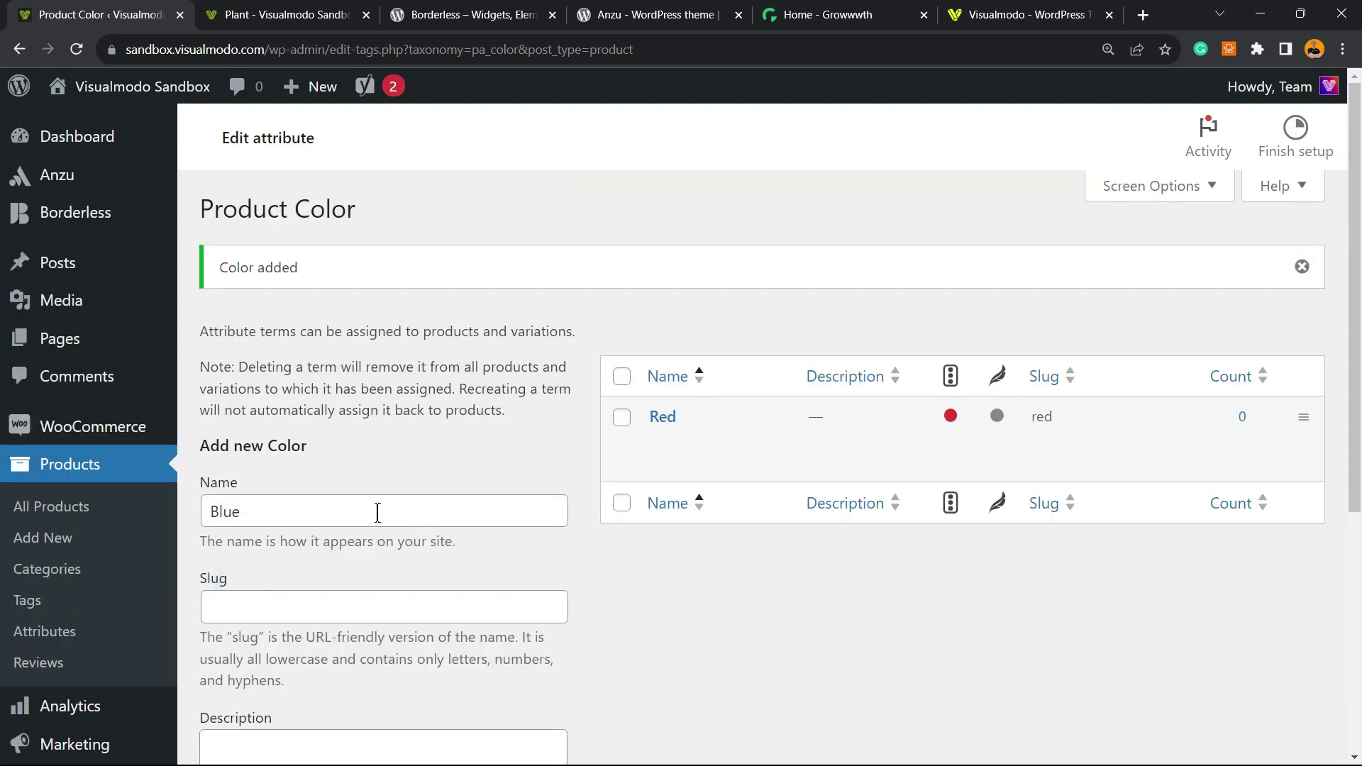
left_click(312, 509)
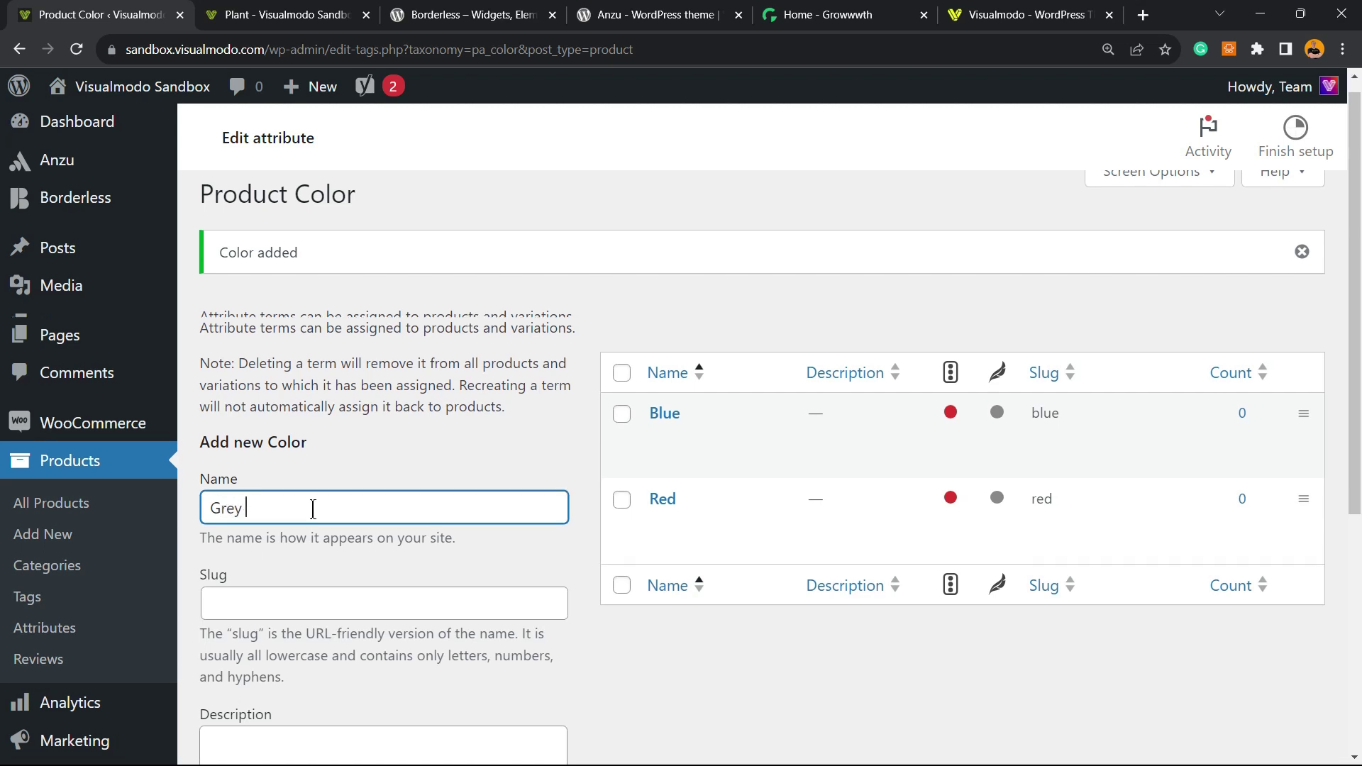
scroll(312, 508, "down", 5)
left_click(255, 571)
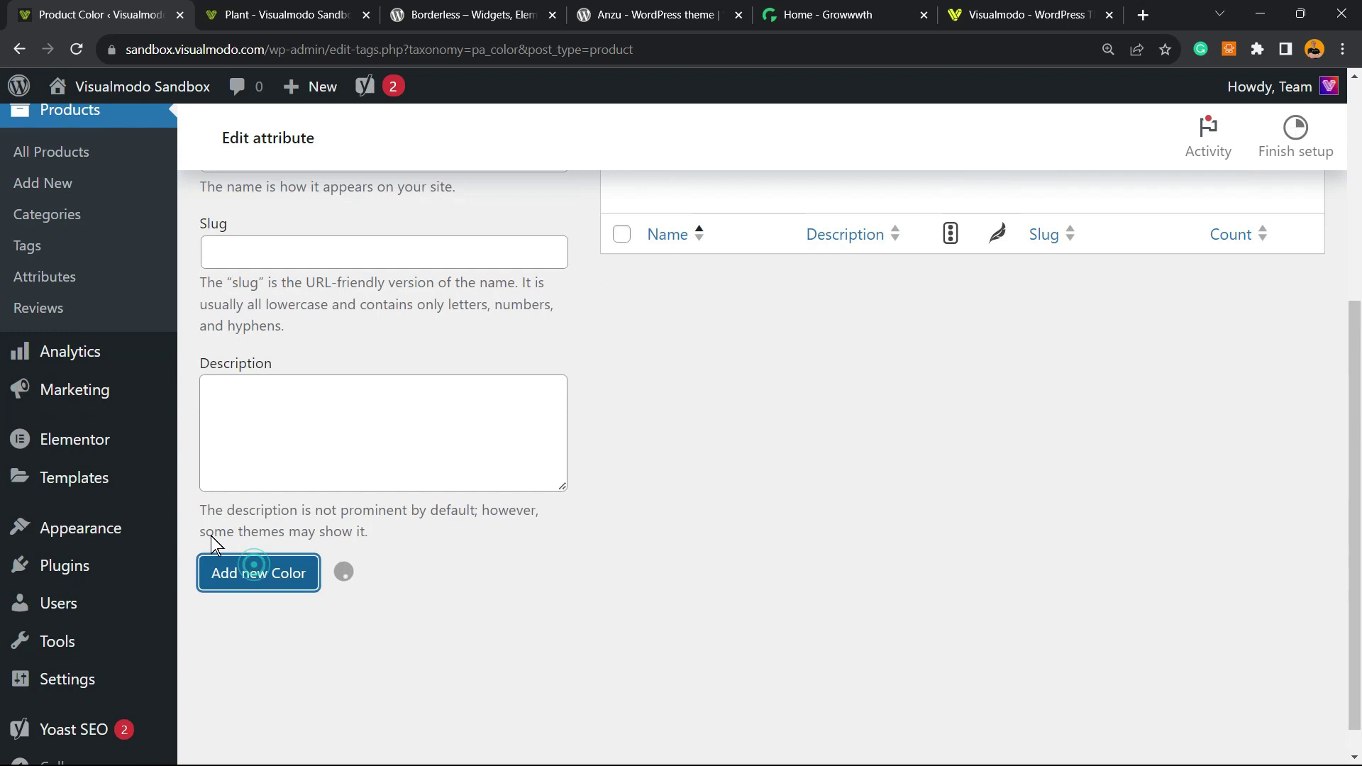
scroll(234, 539, "up", 5)
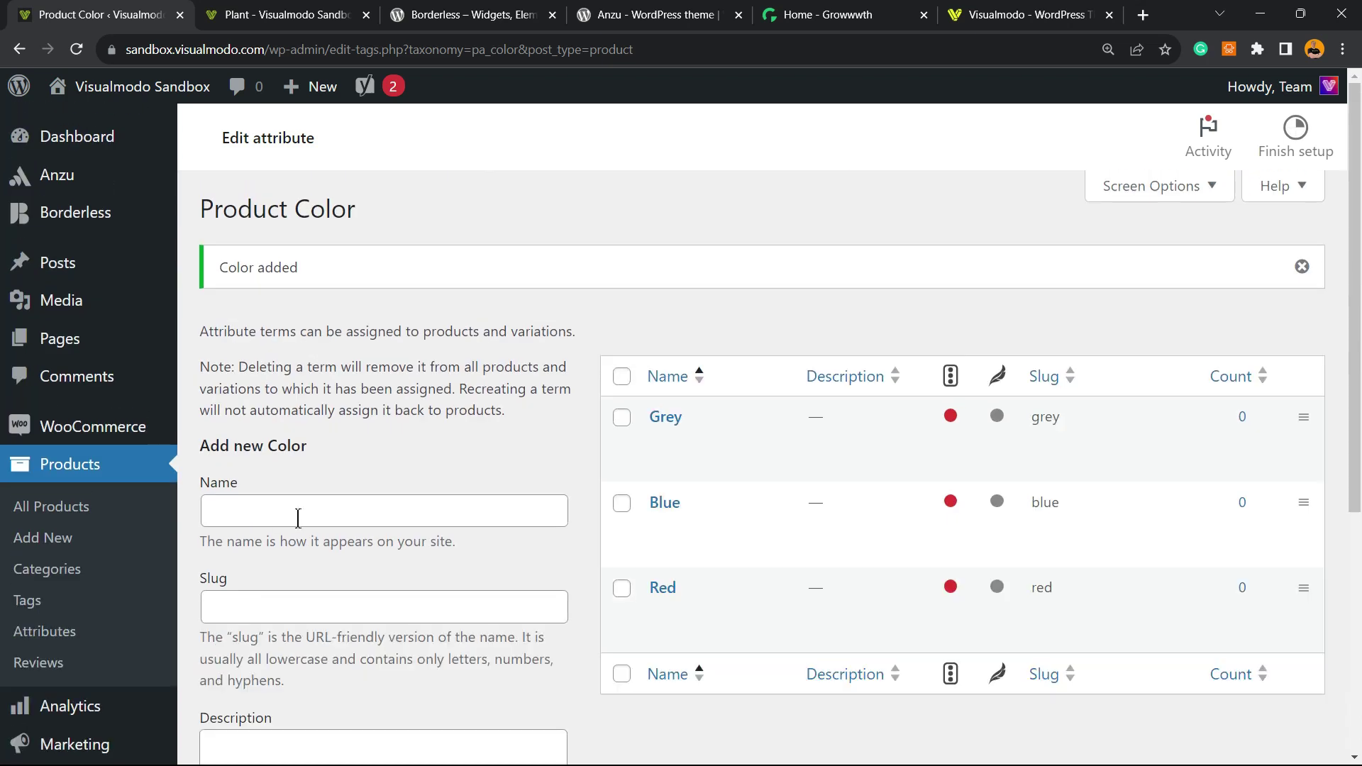
scroll(312, 506, "down", 2)
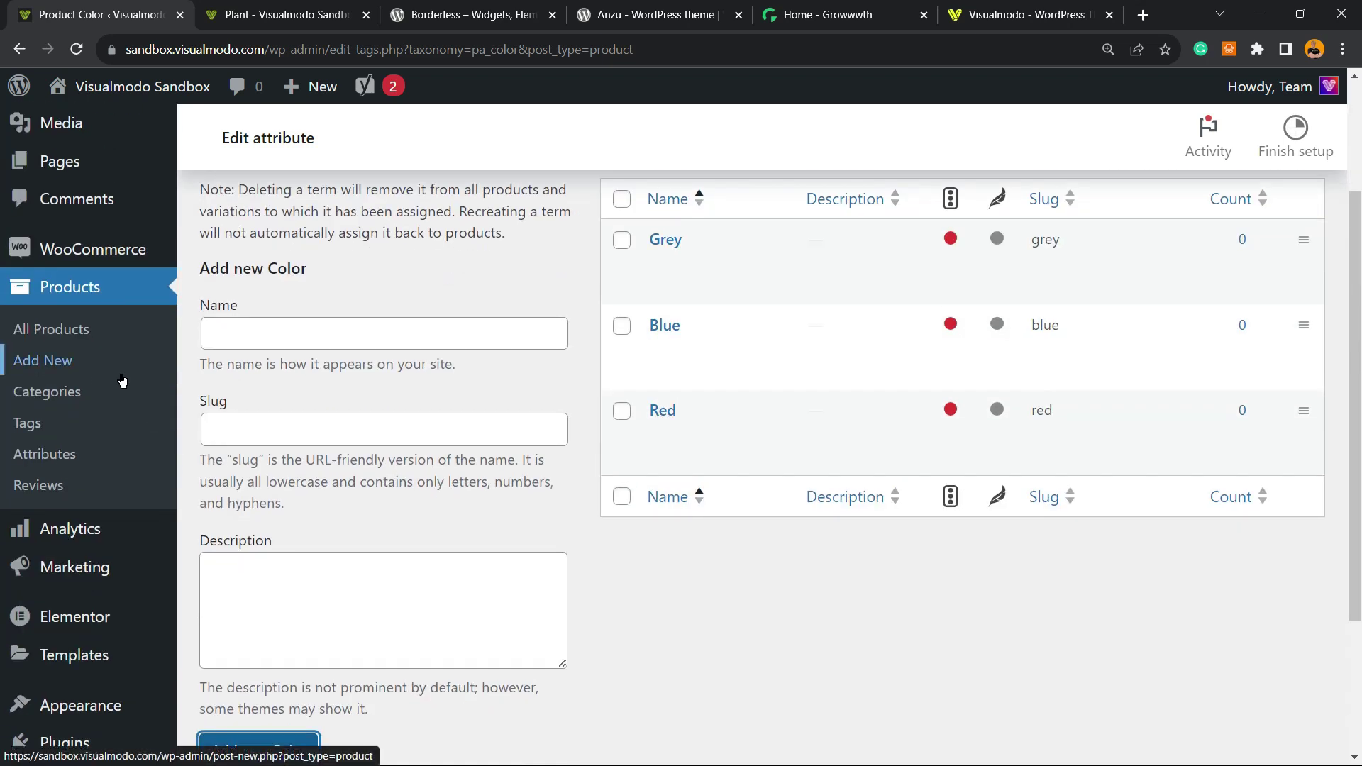
left_click(93, 343)
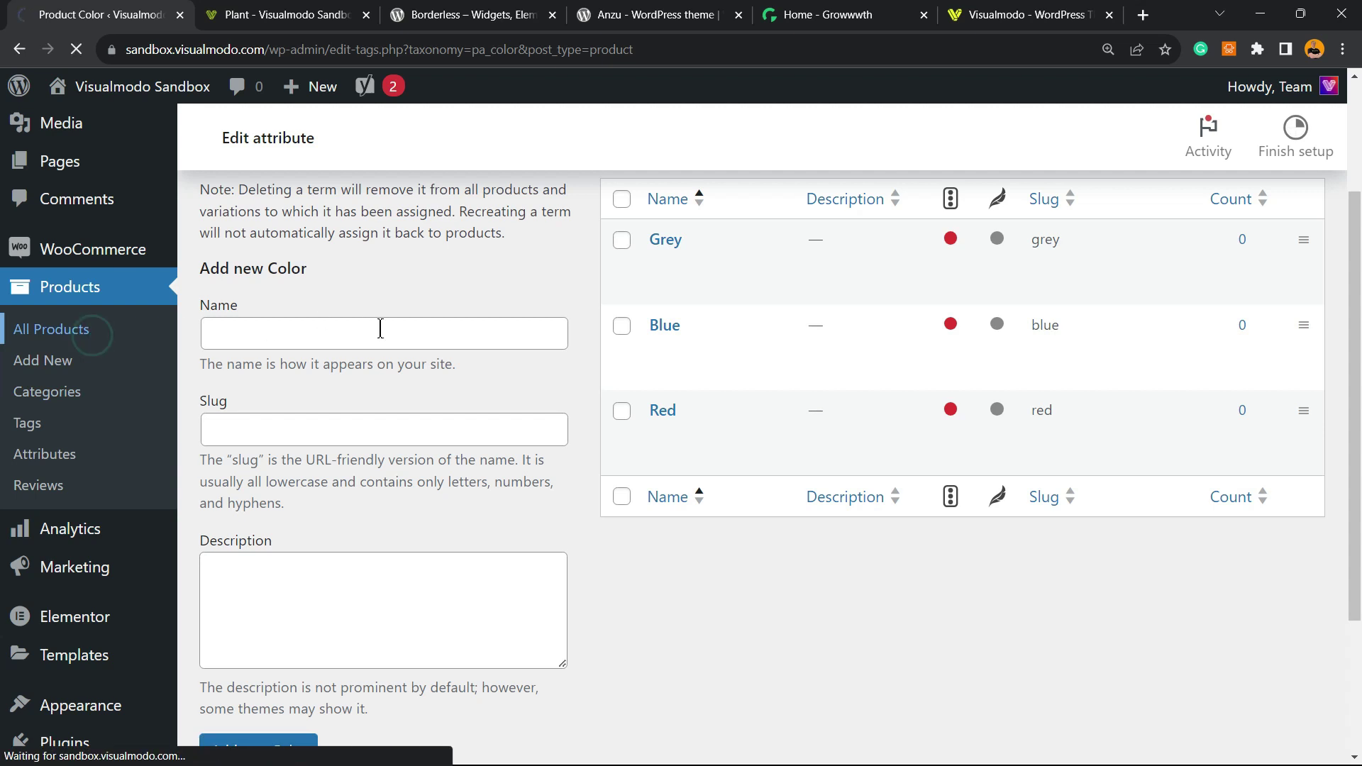
- Edit the Plant product and add the existing Color attribute under Product data > Attributes
left_click(340, 467)
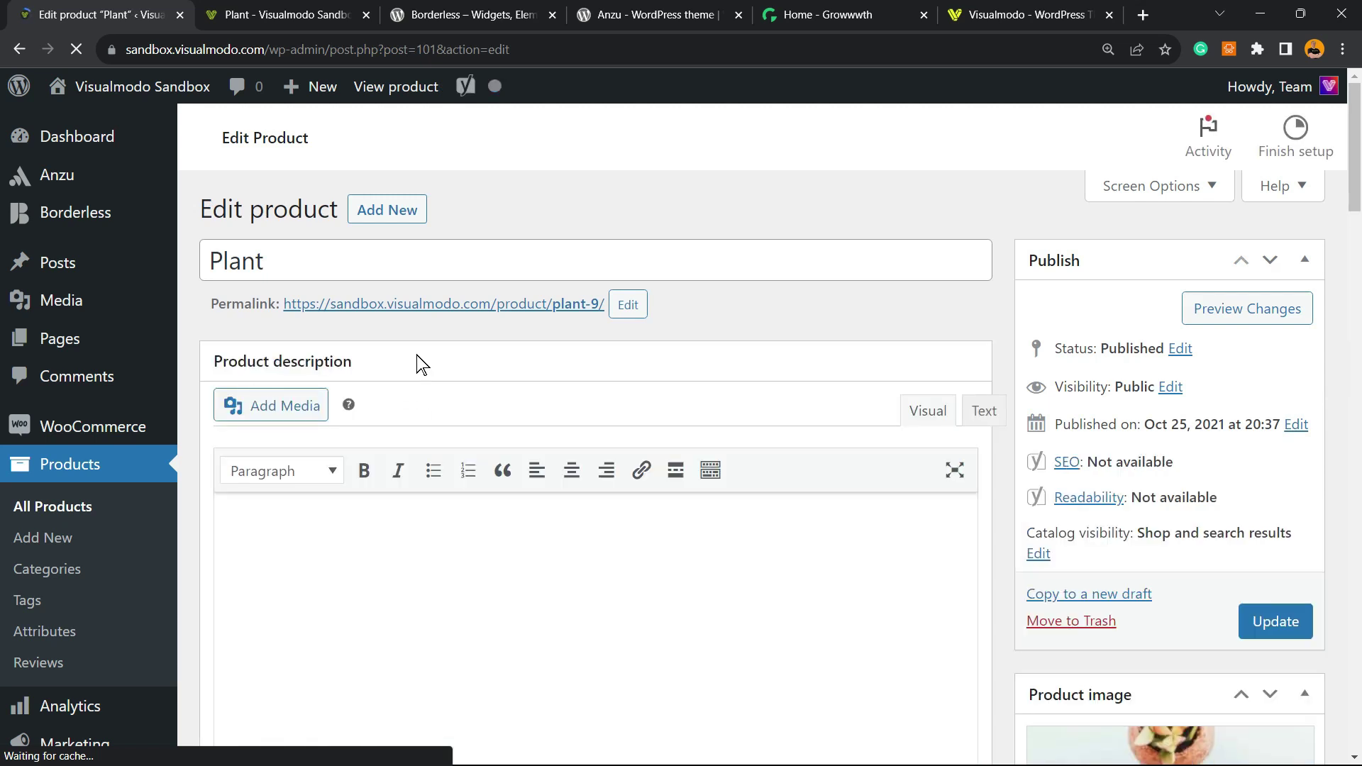
scroll(422, 365, "down", 15)
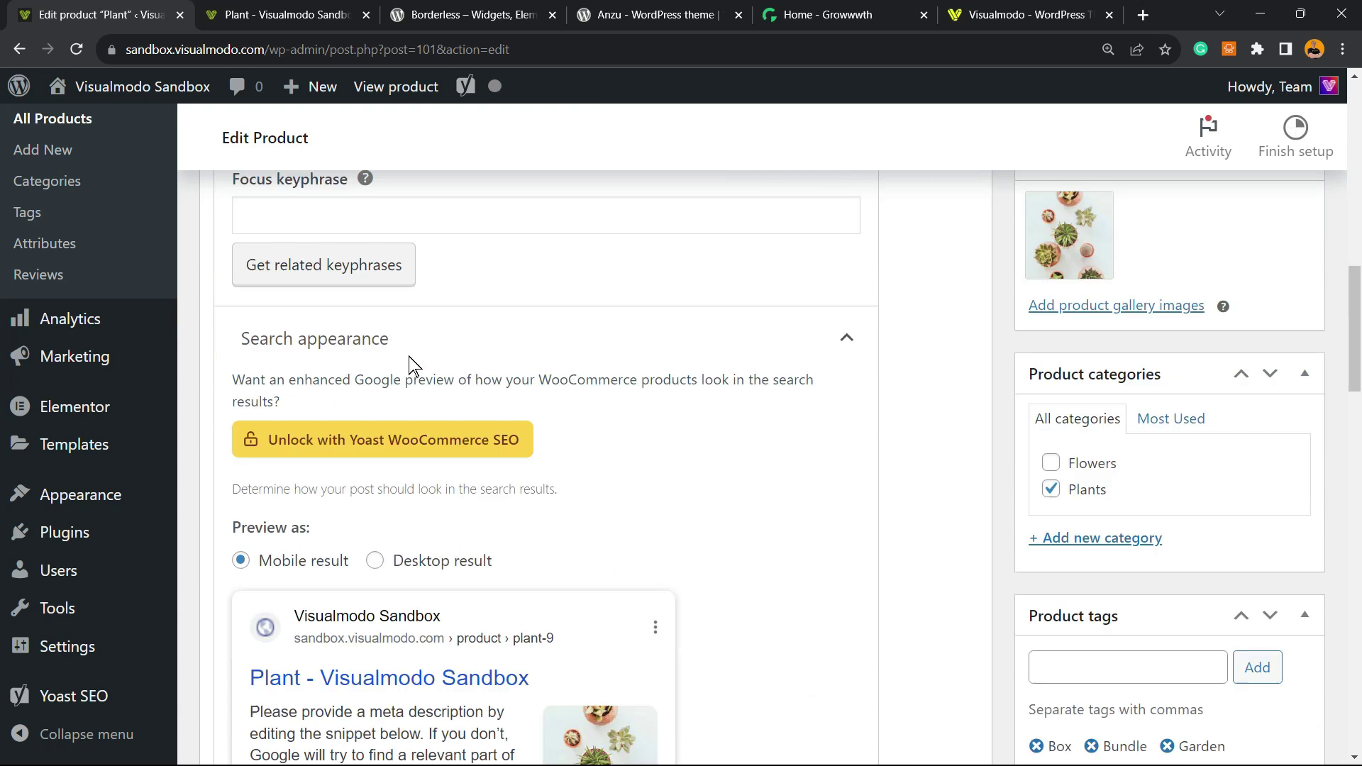
scroll(409, 363, "down", 20)
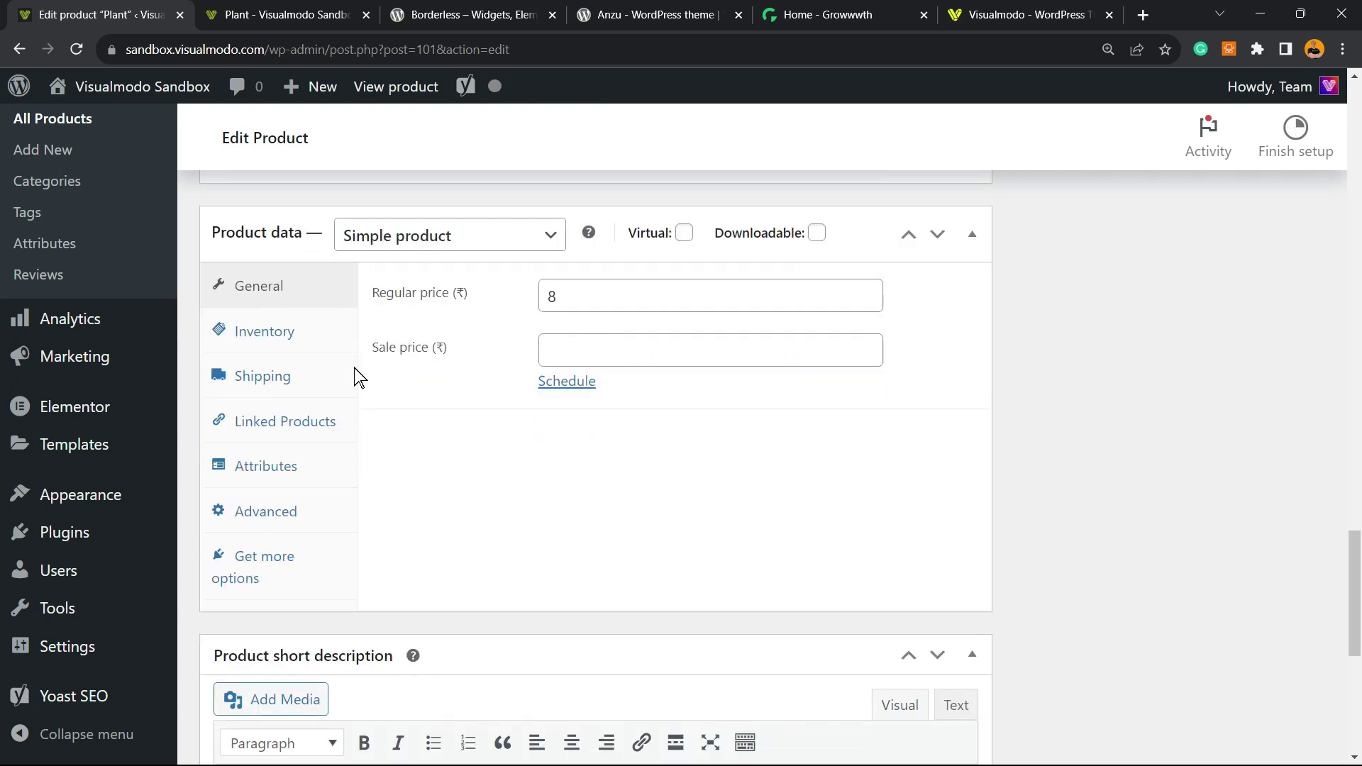
scroll(250, 302, "up", 4)
scroll(257, 366, "down", 4)
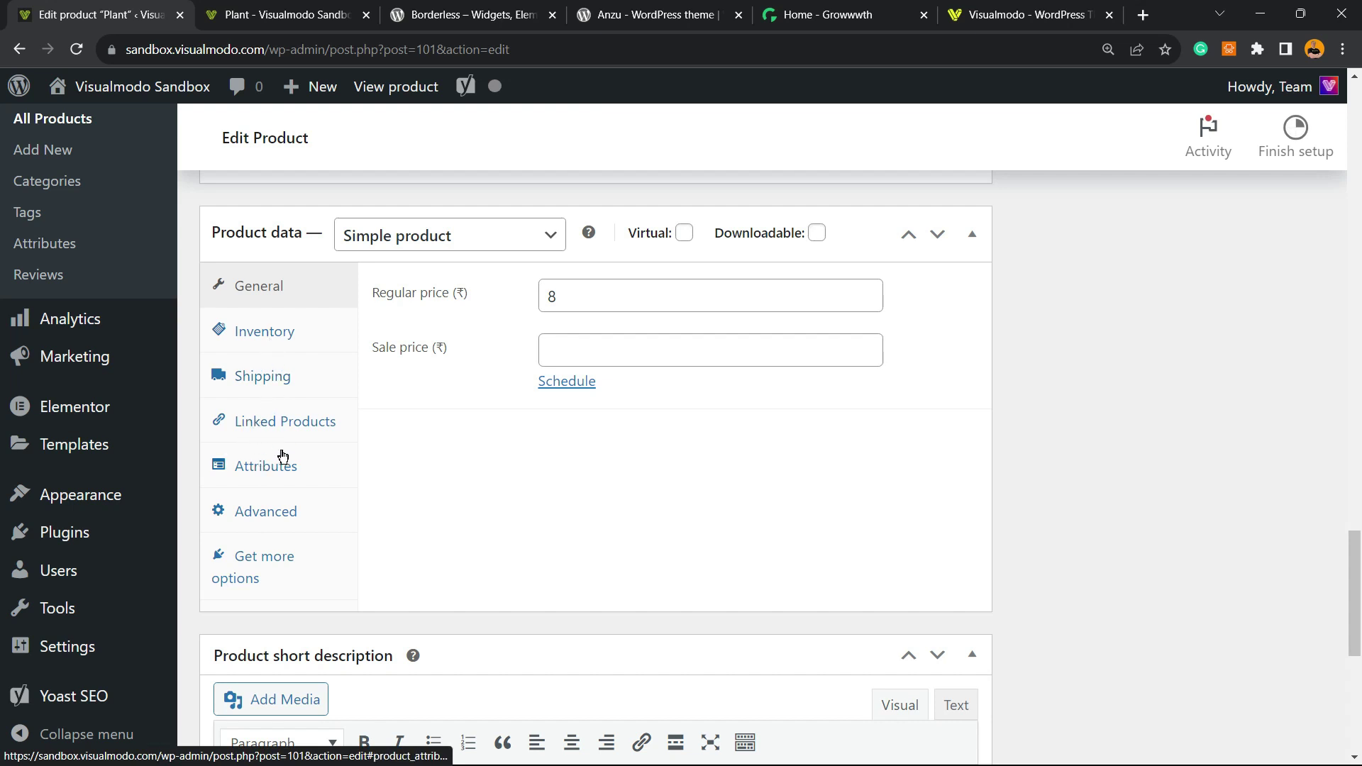
left_click(267, 474)
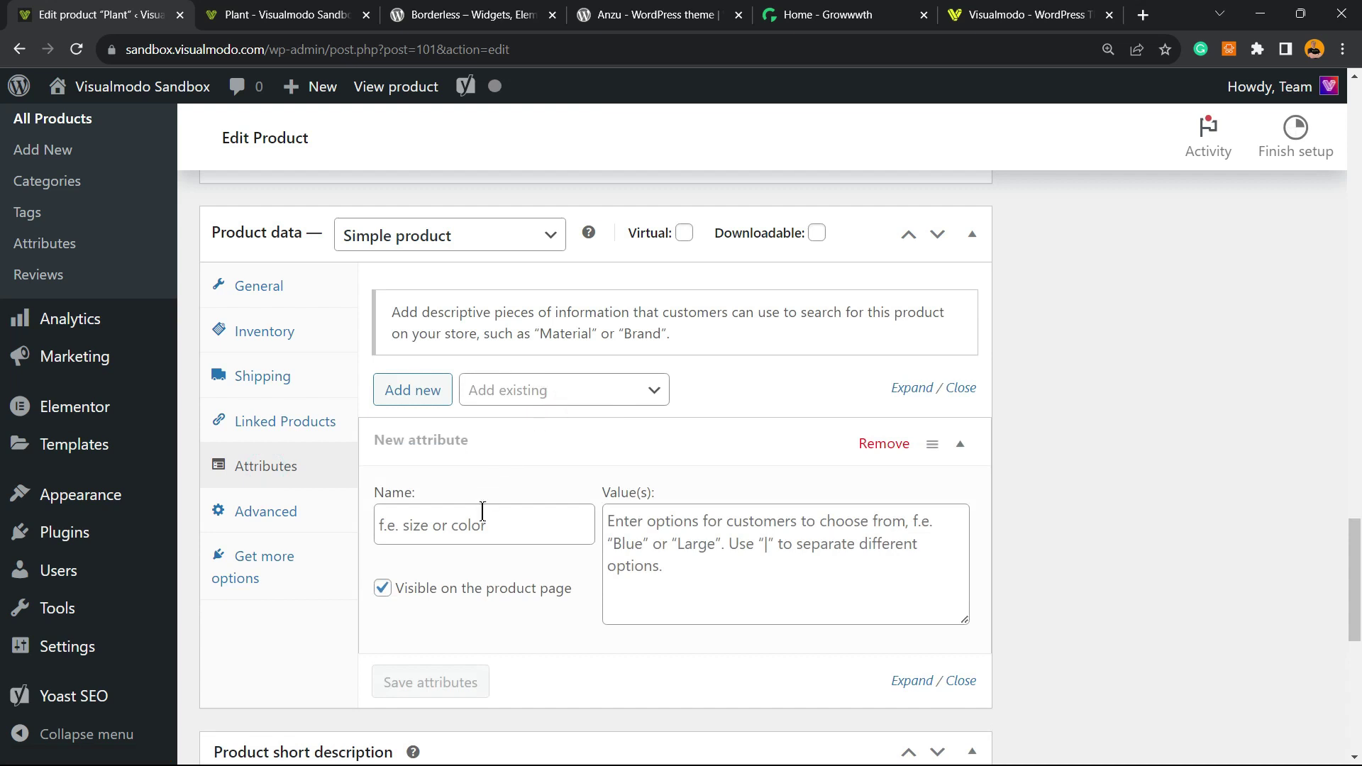
left_click(483, 512)
type("c")
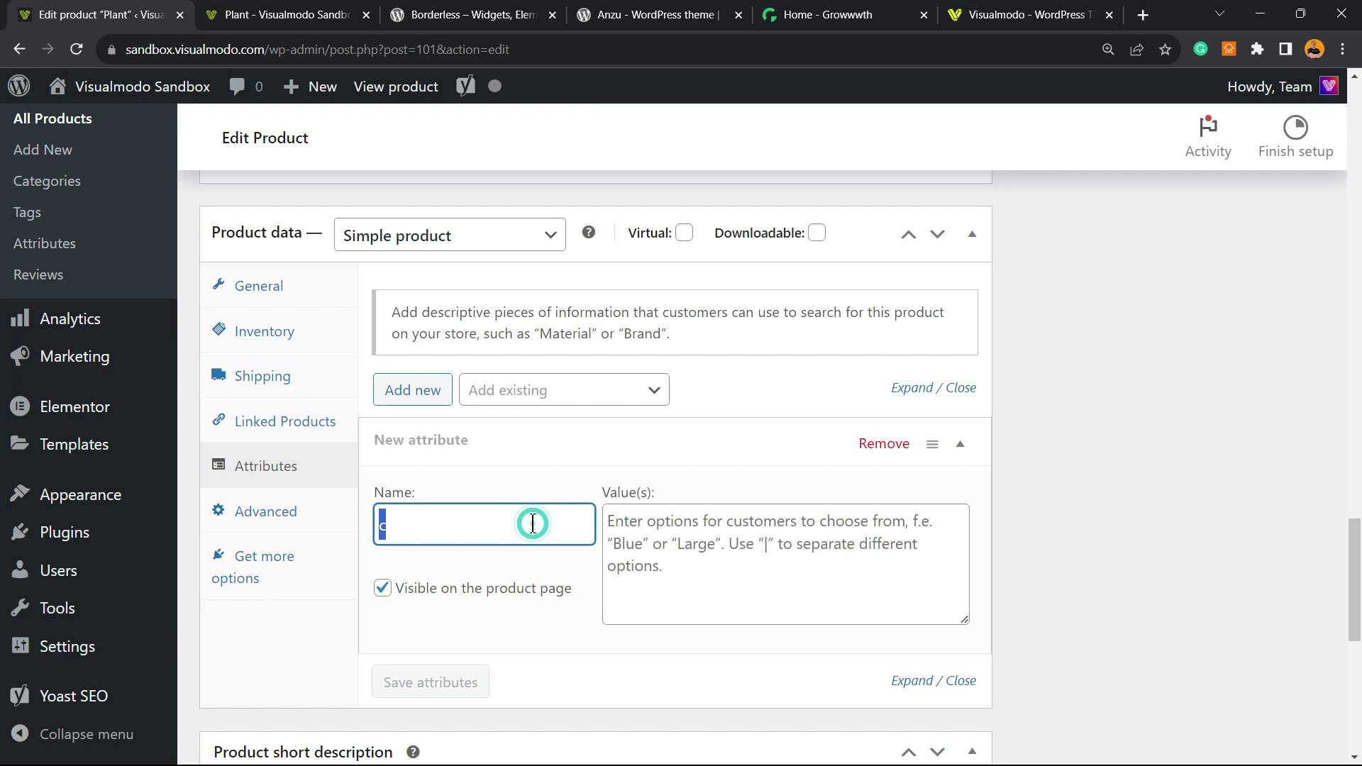
key("BackSpace")
left_click(527, 392)
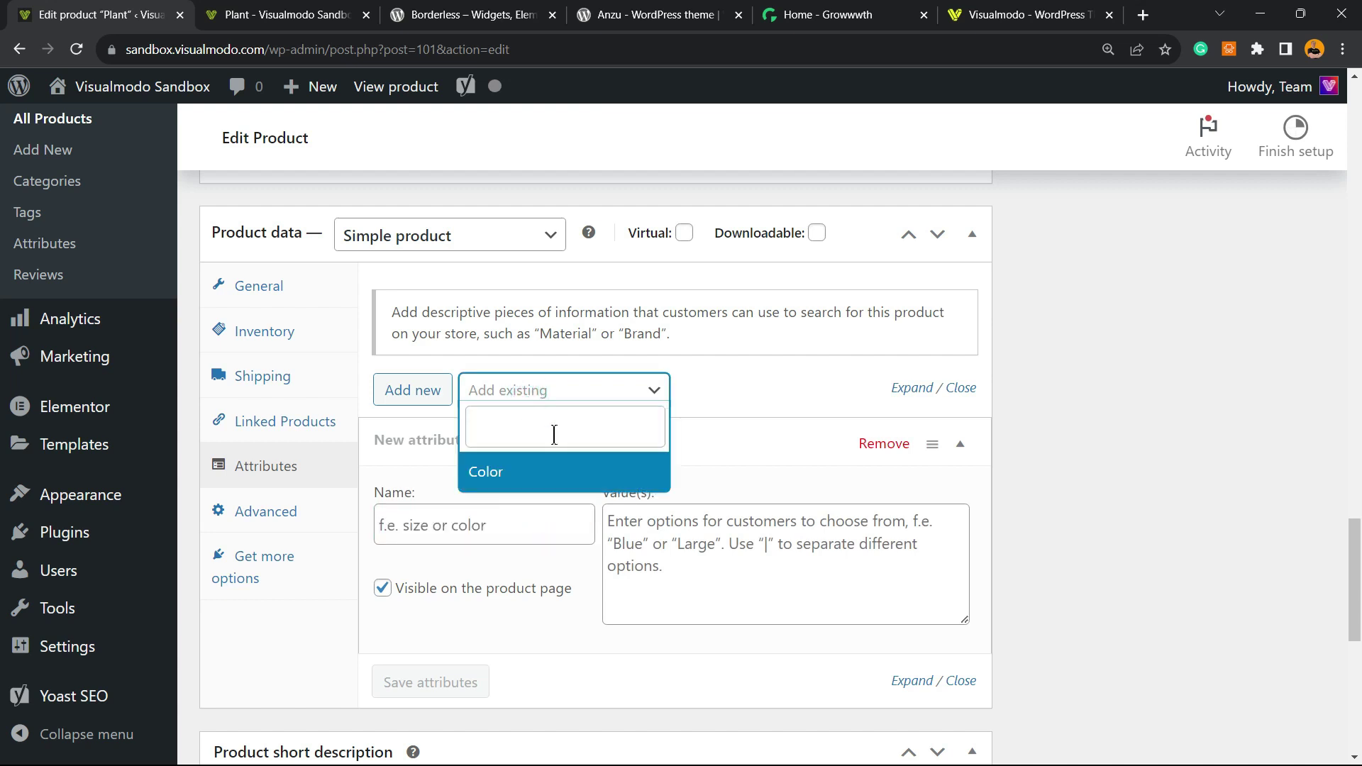
left_click(554, 472)
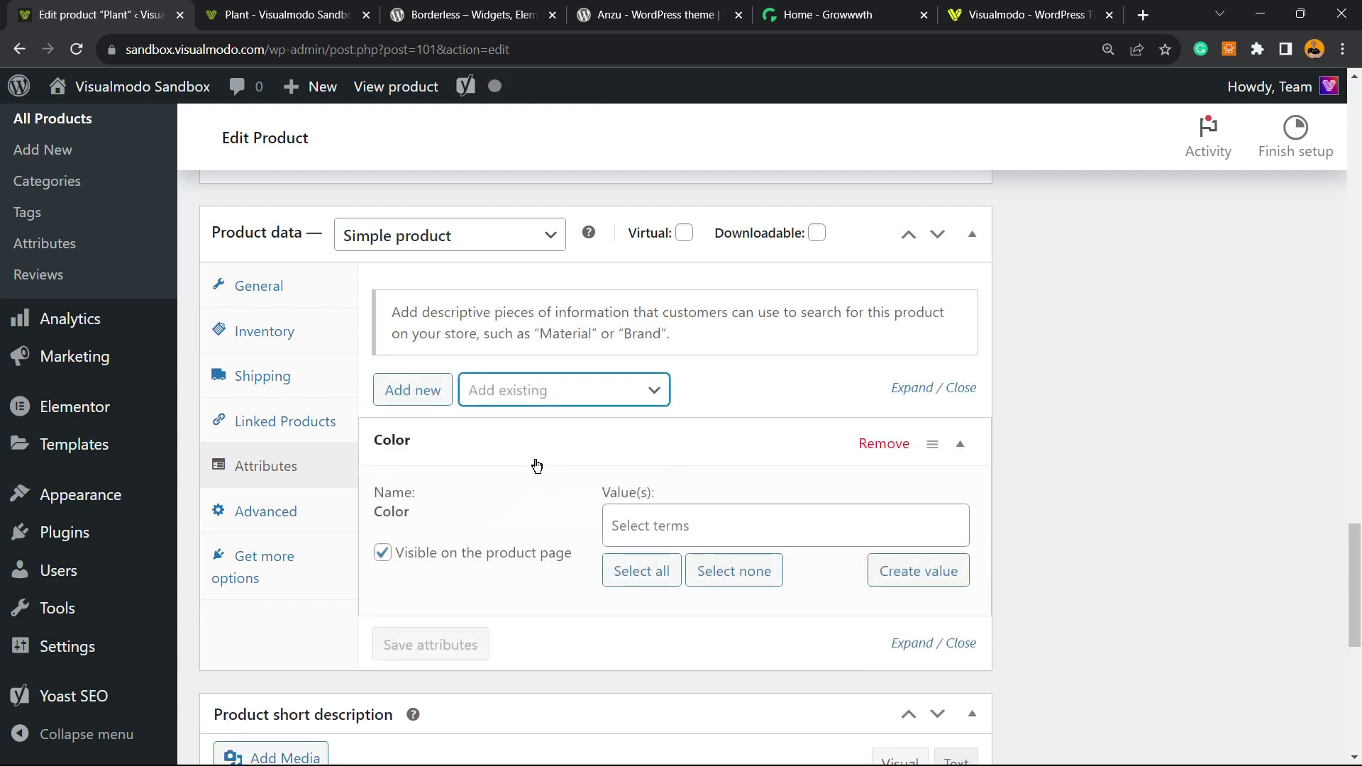
- Select Blue, Red and Grey as the Plant product's Color values
scroll(537, 466, "down", 3)
left_click(680, 348)
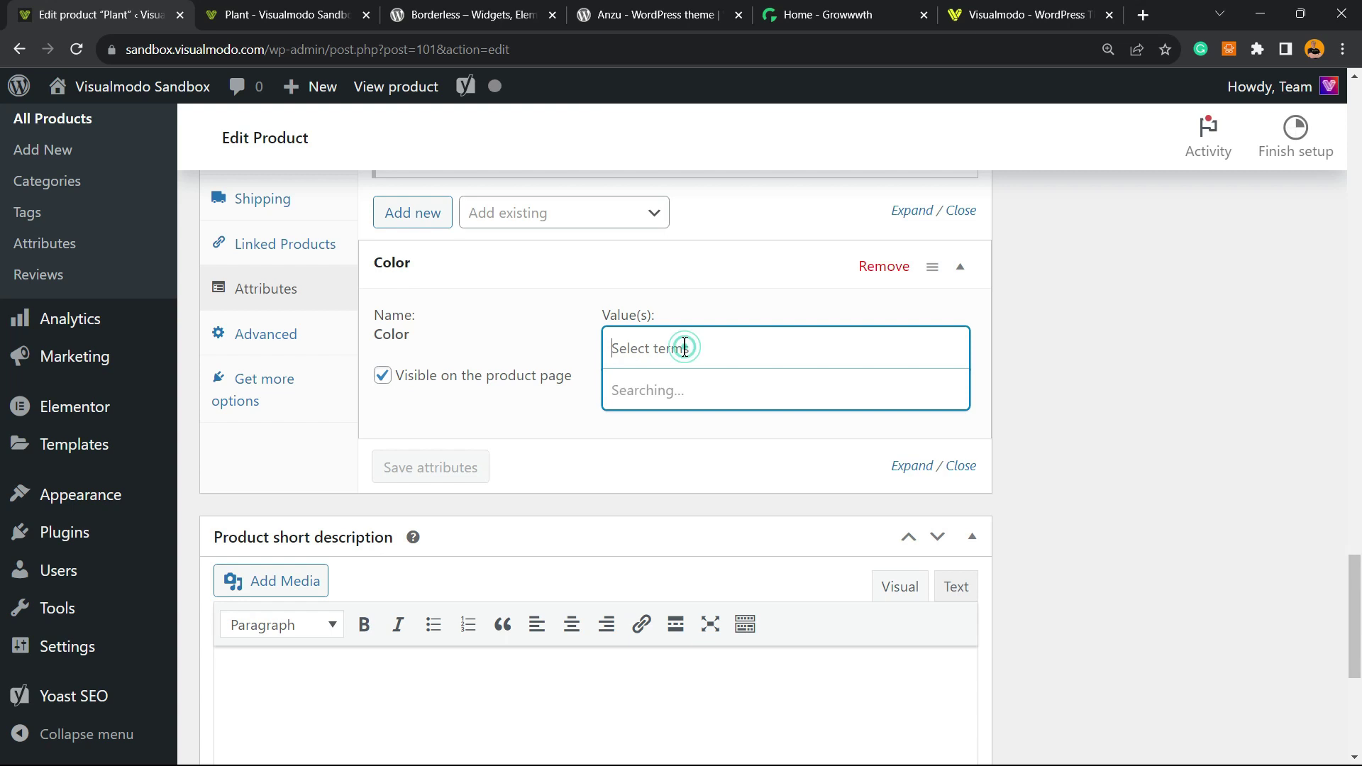
left_click(728, 399)
left_click(748, 355)
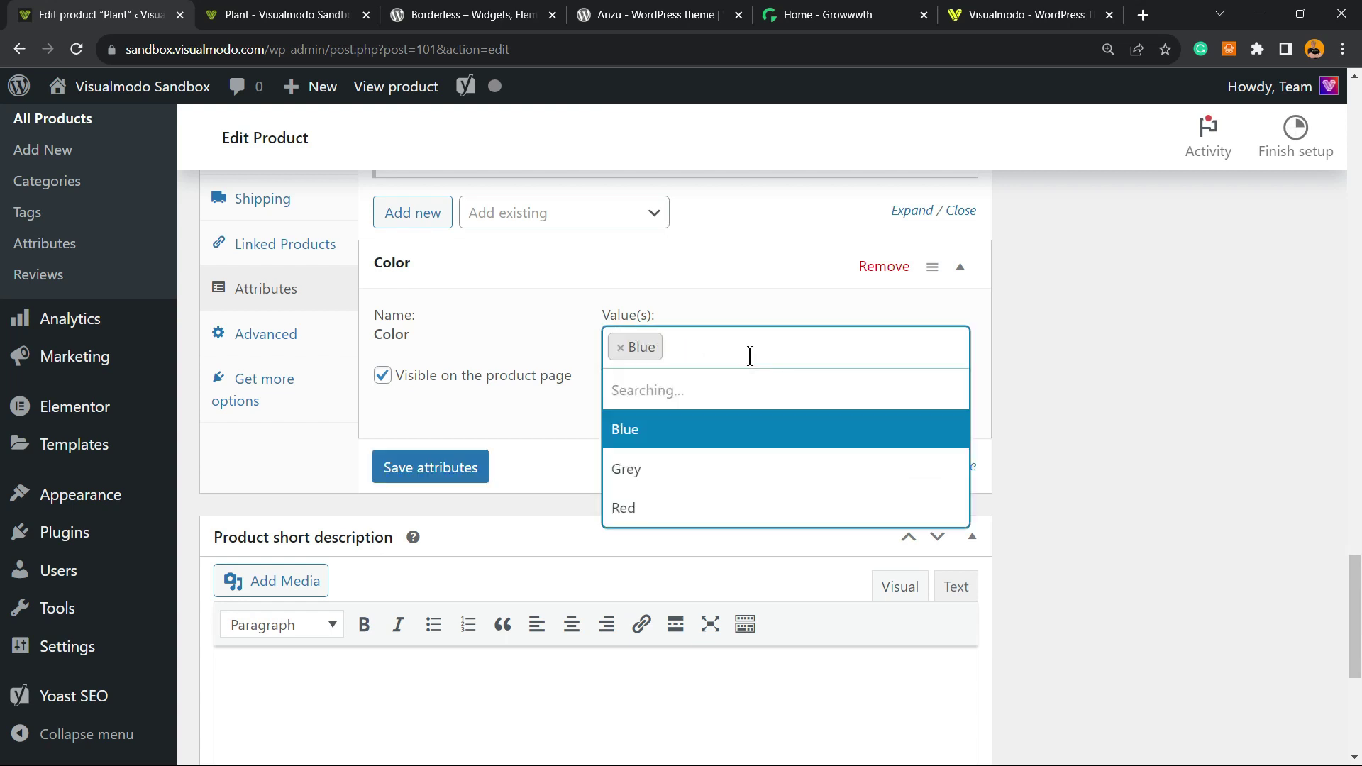
left_click(721, 474)
left_click(775, 345)
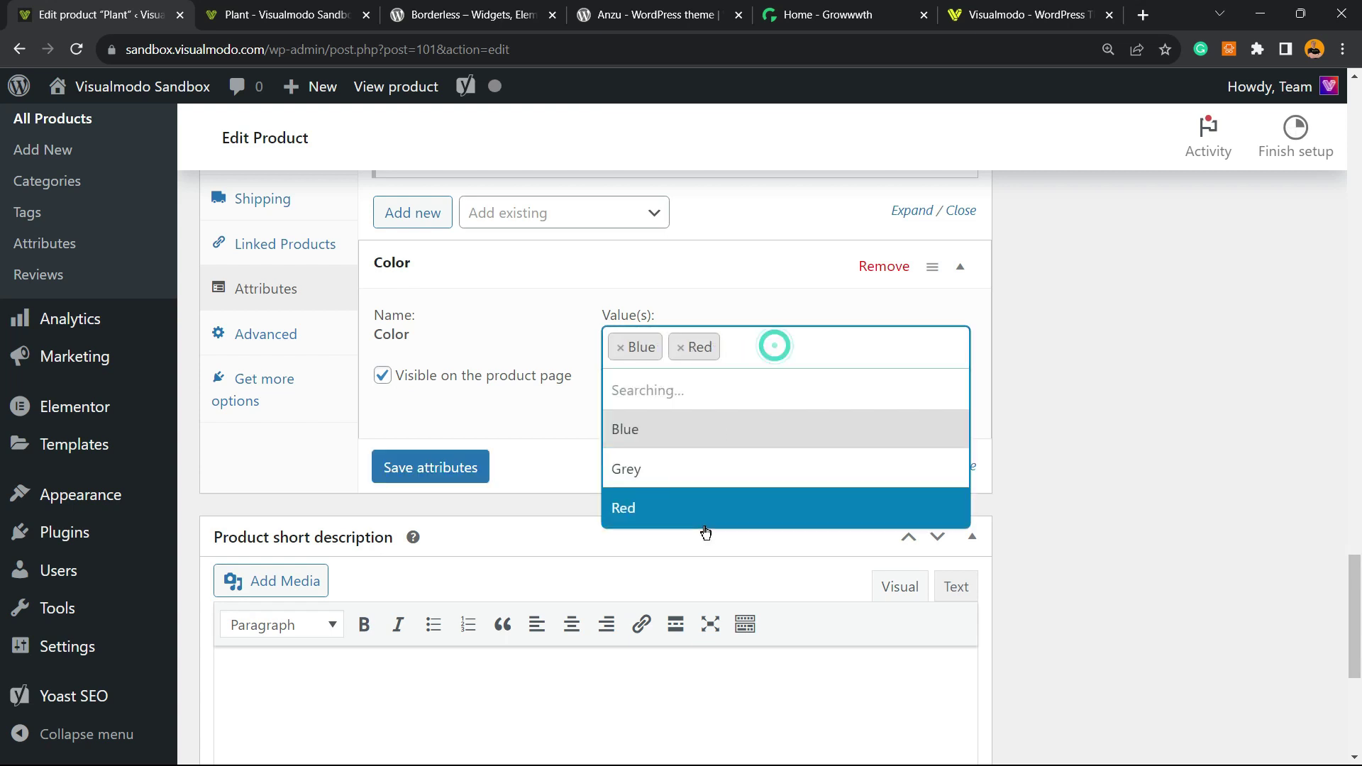
left_click(702, 474)
left_click(867, 353)
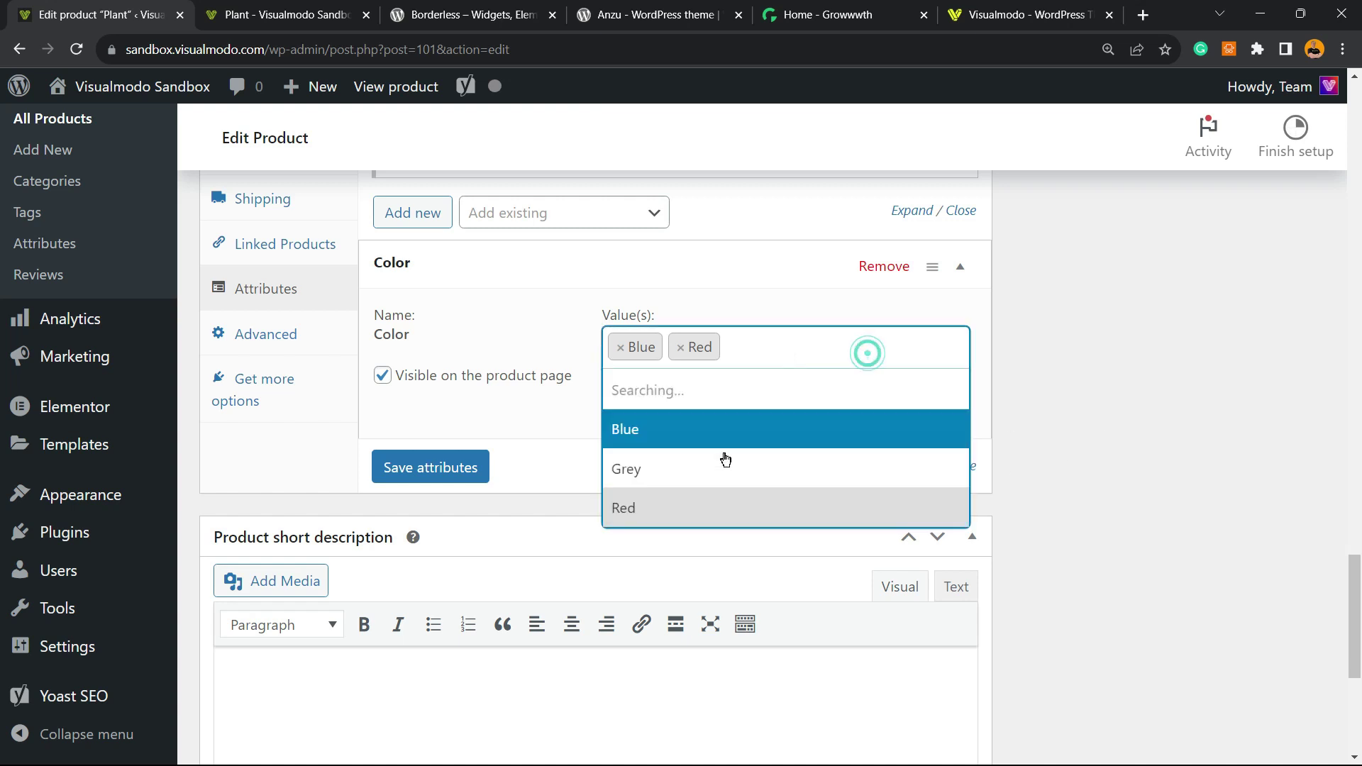
left_click(721, 470)
left_click(776, 347)
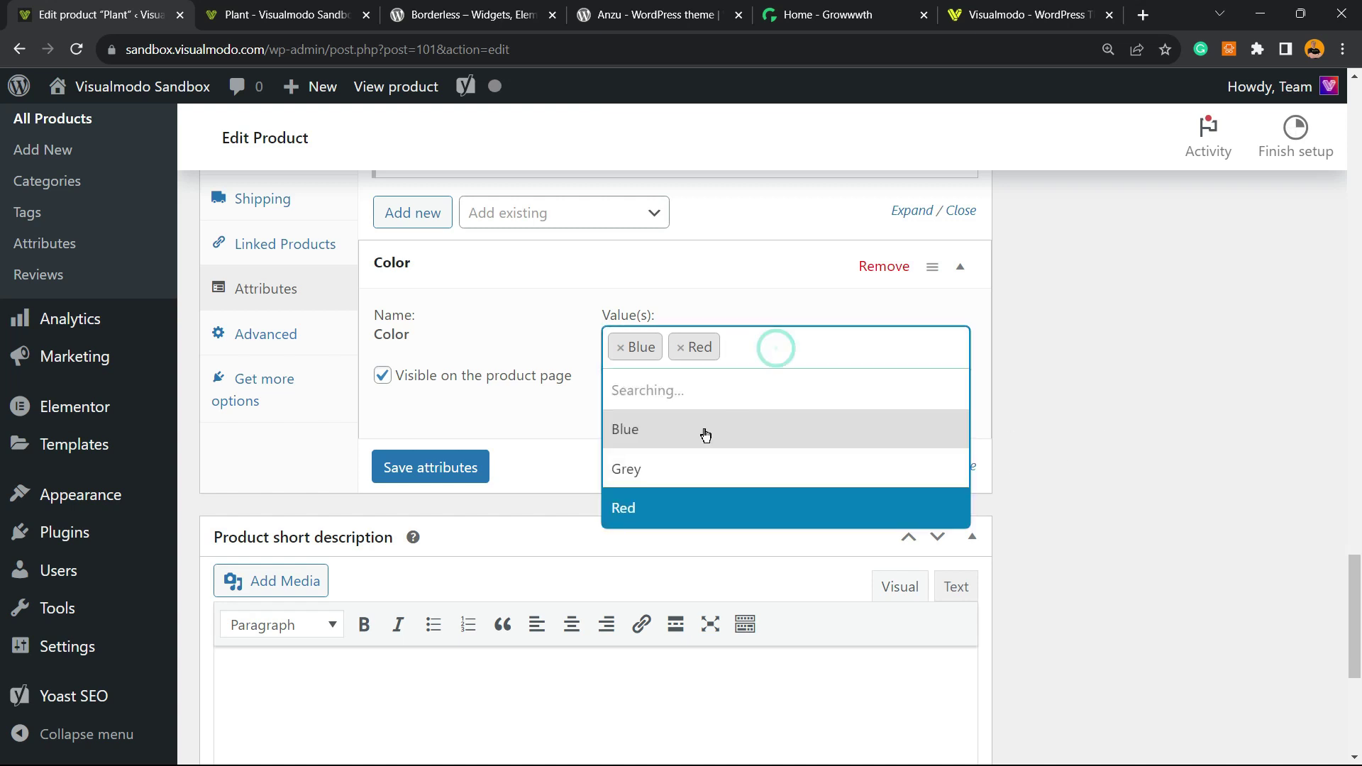
left_click(628, 434)
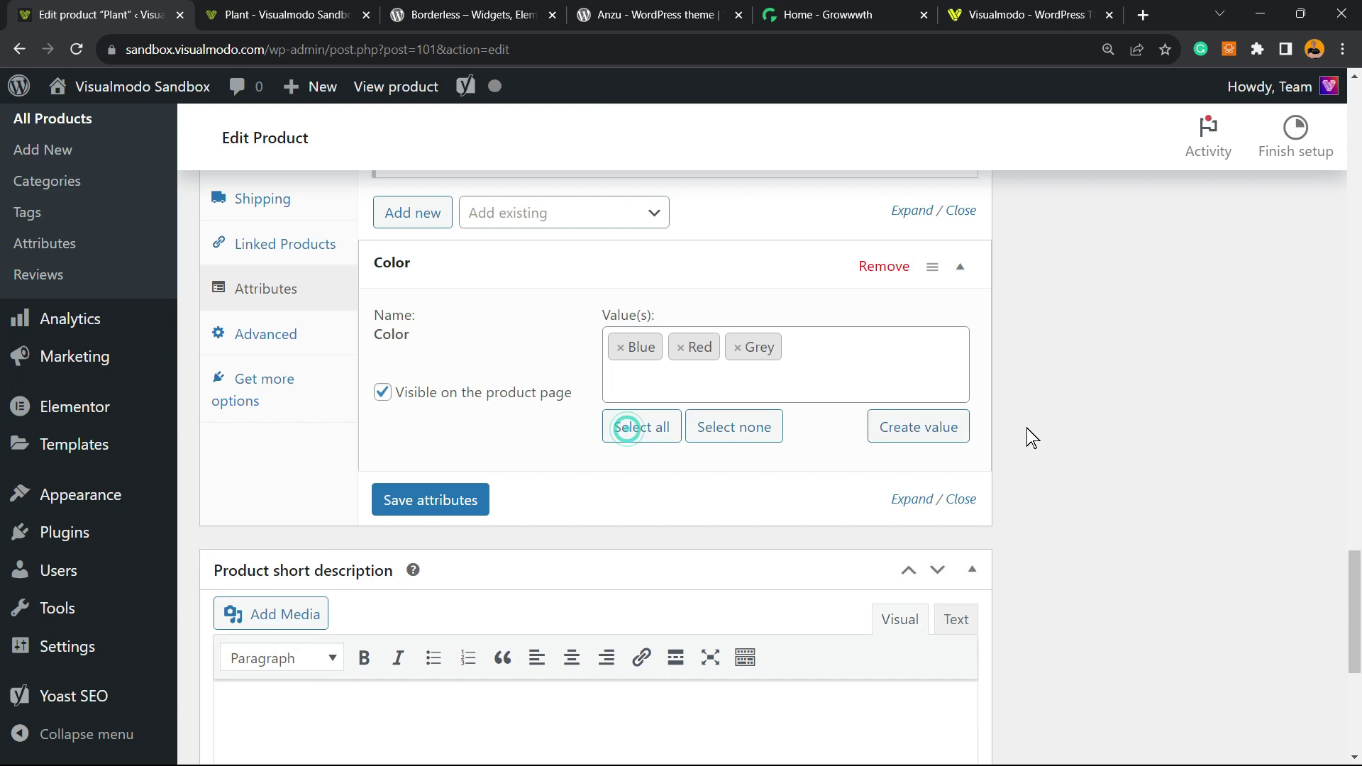
- Update the Plant product to save its Color attribute
scroll(890, 417, "up", 15)
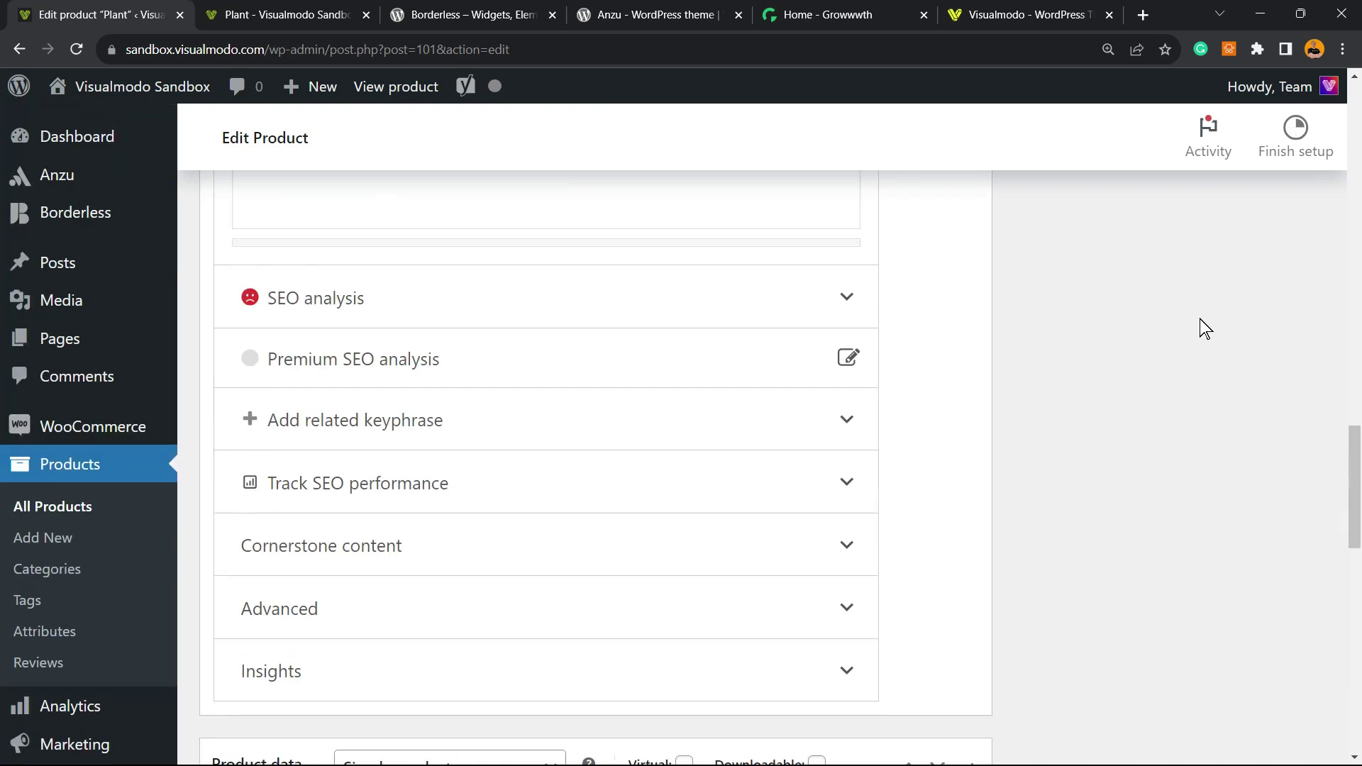
scroll(1223, 422, "up", 10)
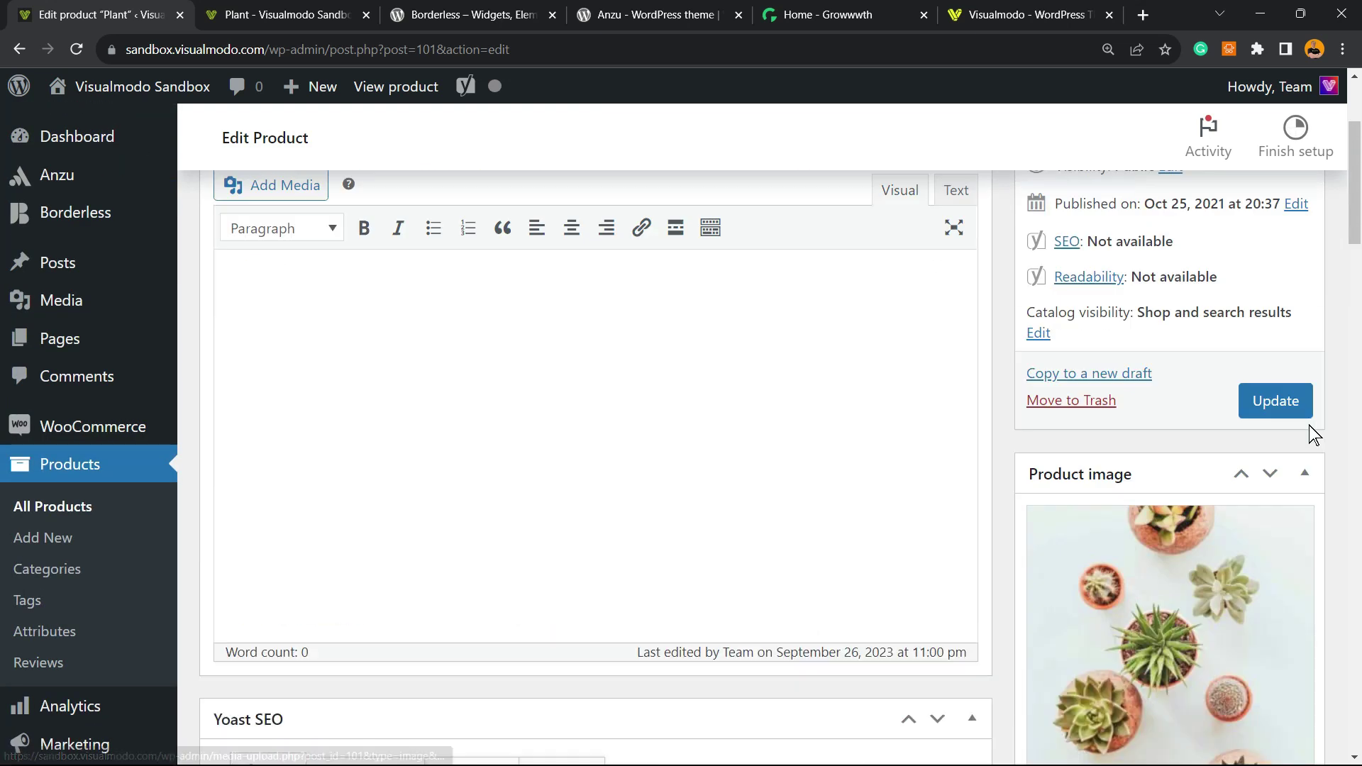
left_click(1277, 443)
scroll(943, 432, "up", 3)
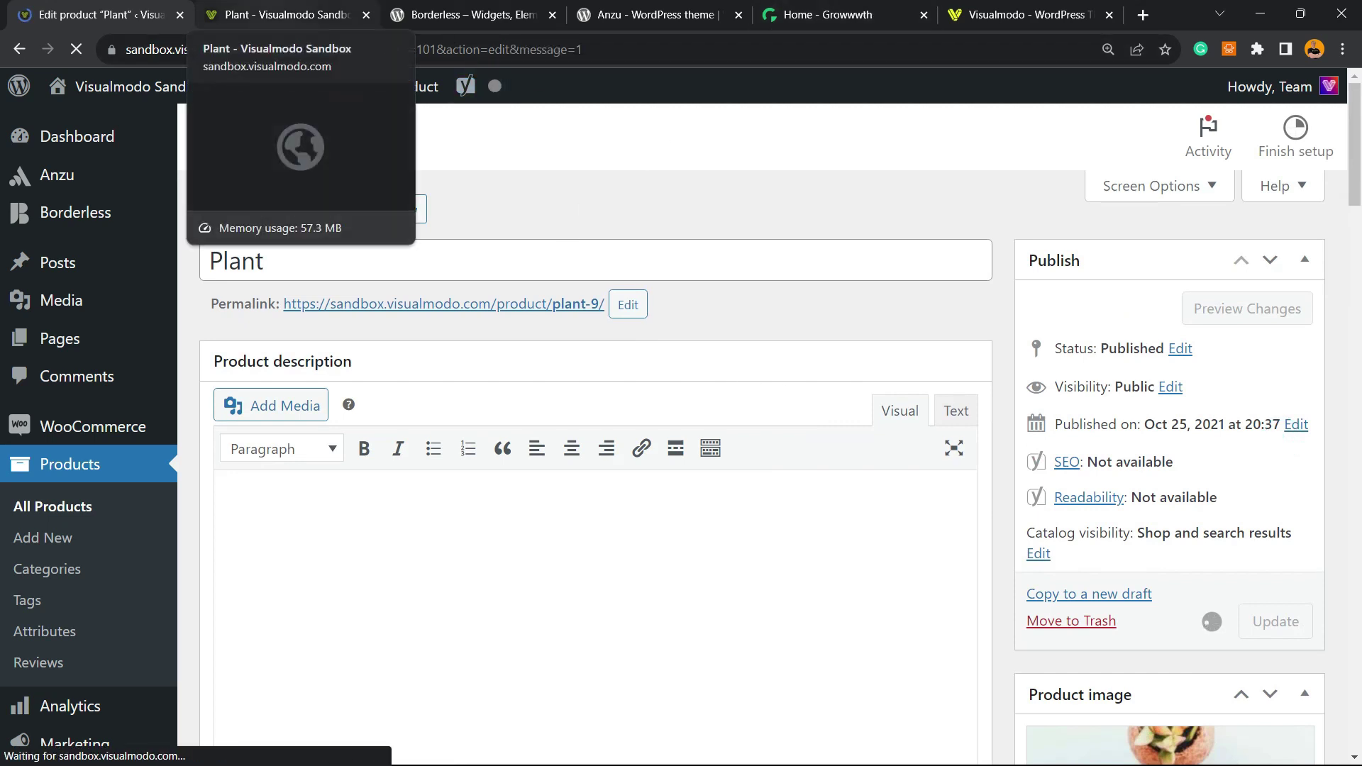
- Check that the storefront Plant page's Additional information lists Color: Blue, Grey, Red
left_click(287, 14)
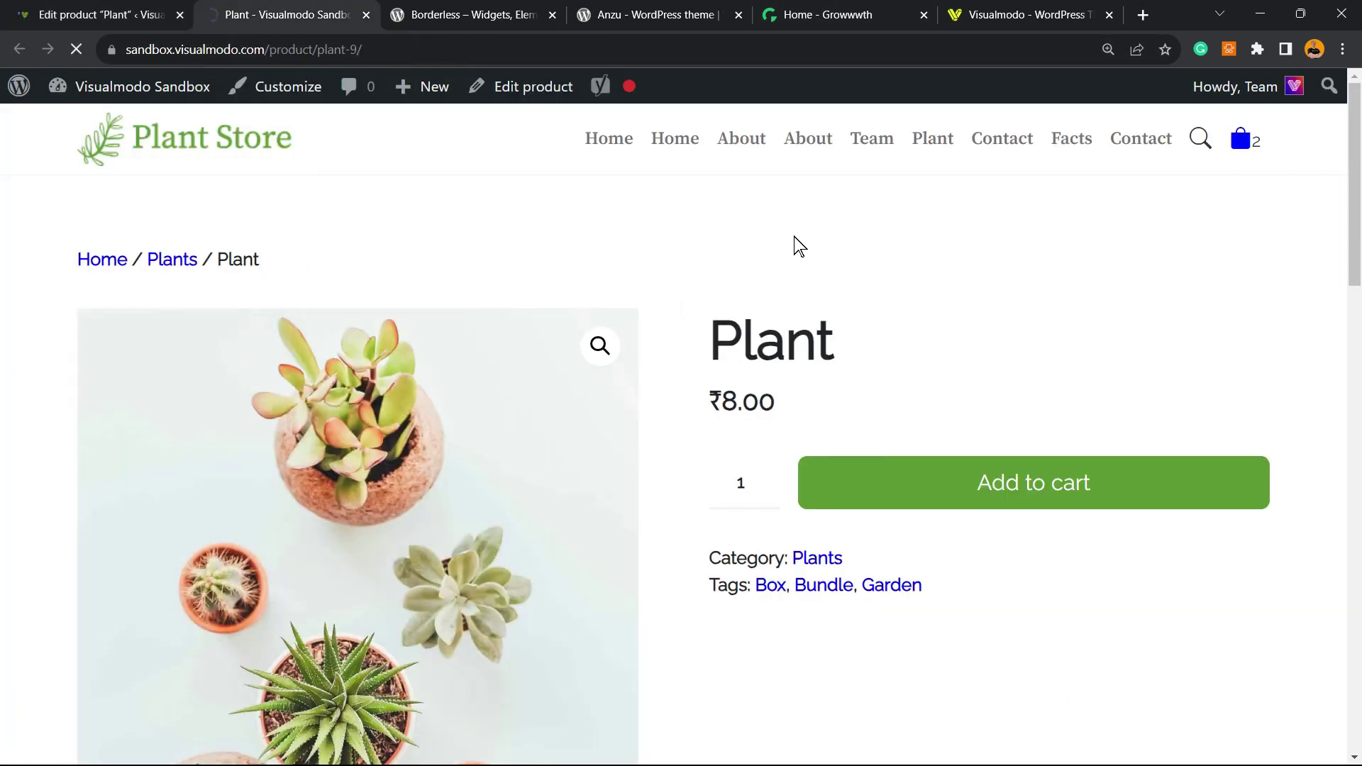
scroll(992, 152, "down", 5)
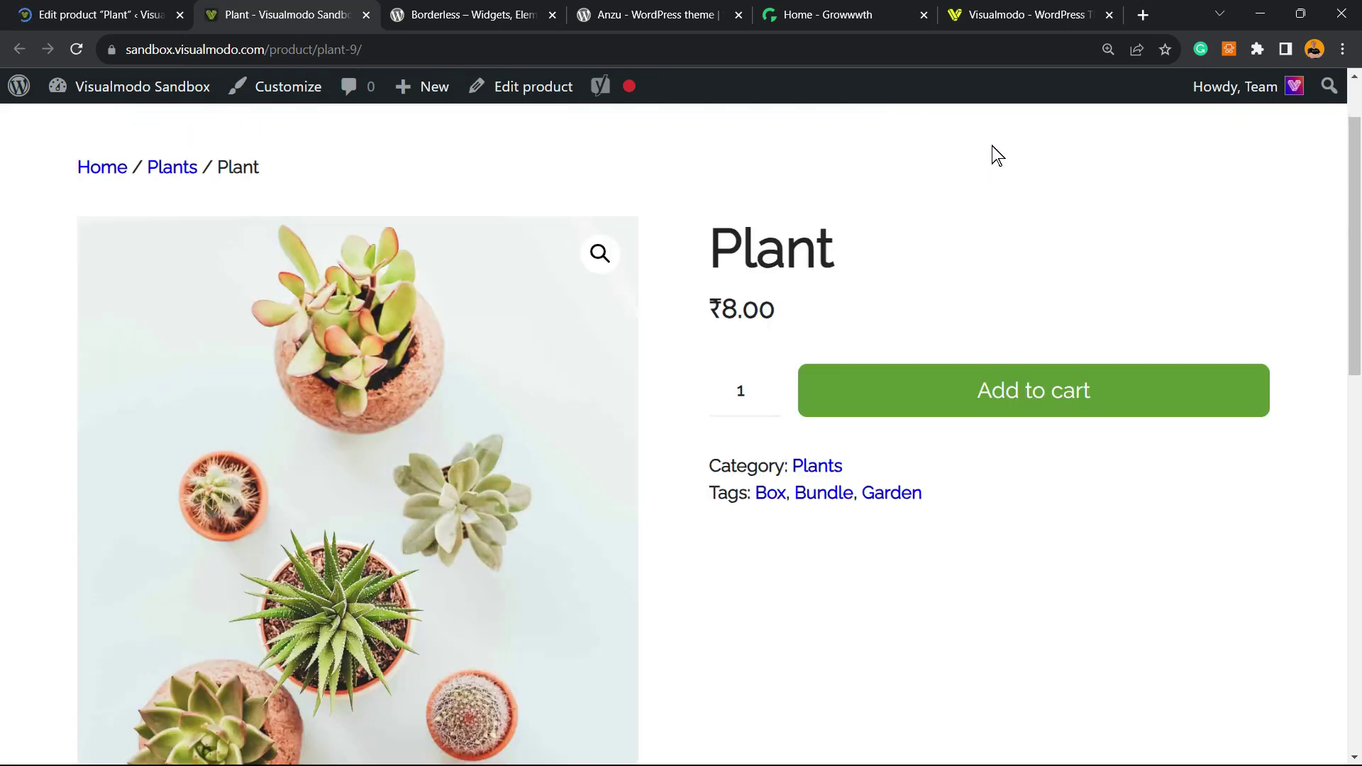
scroll(985, 158, "up", 5)
scroll(985, 158, "down", 10)
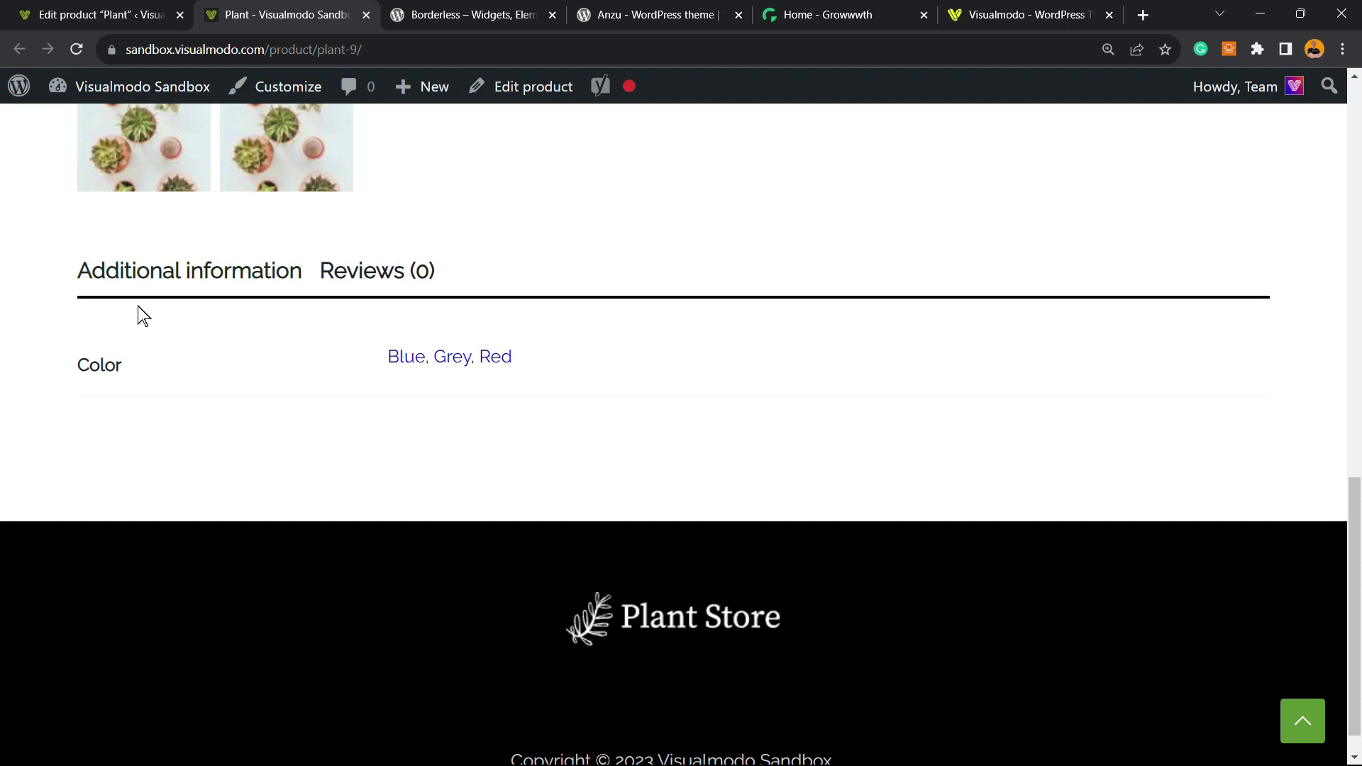
left_click(121, 272)
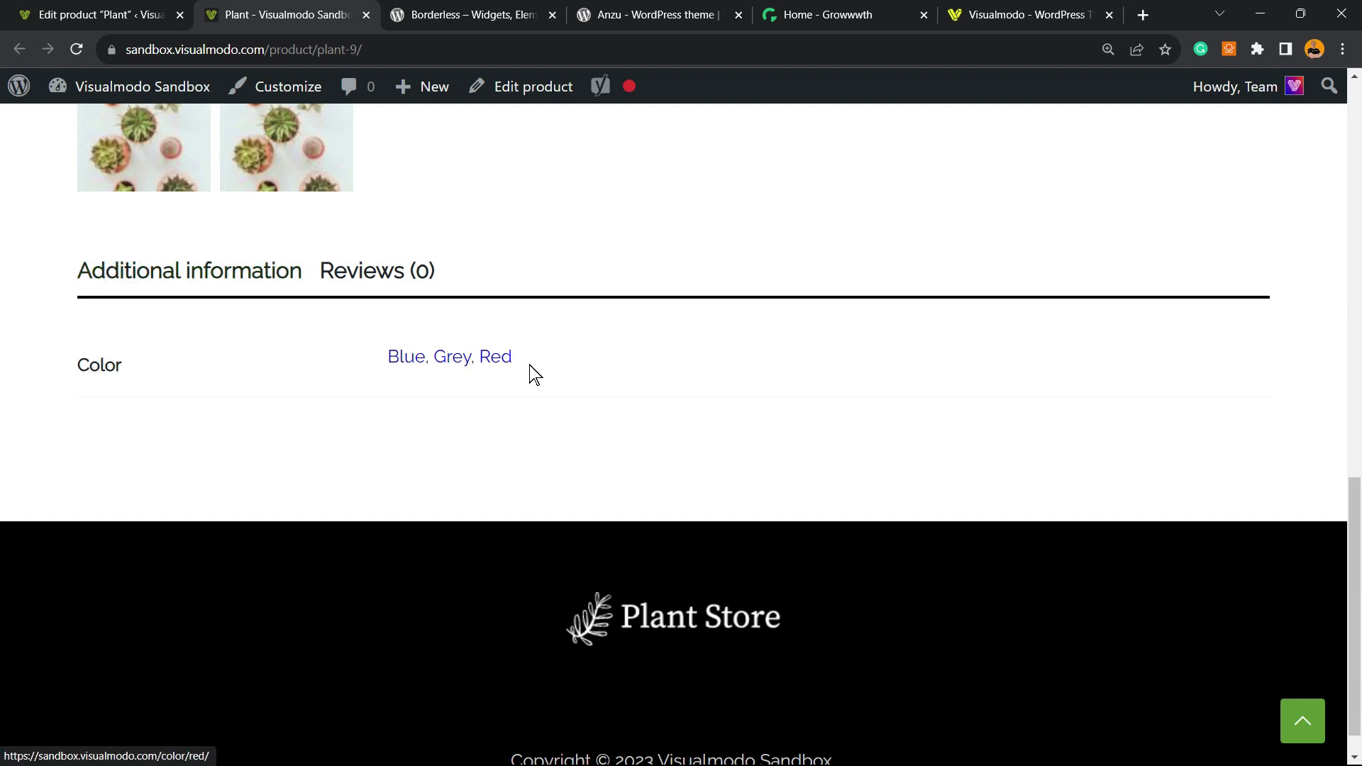
scroll(352, 375, "up", 12)
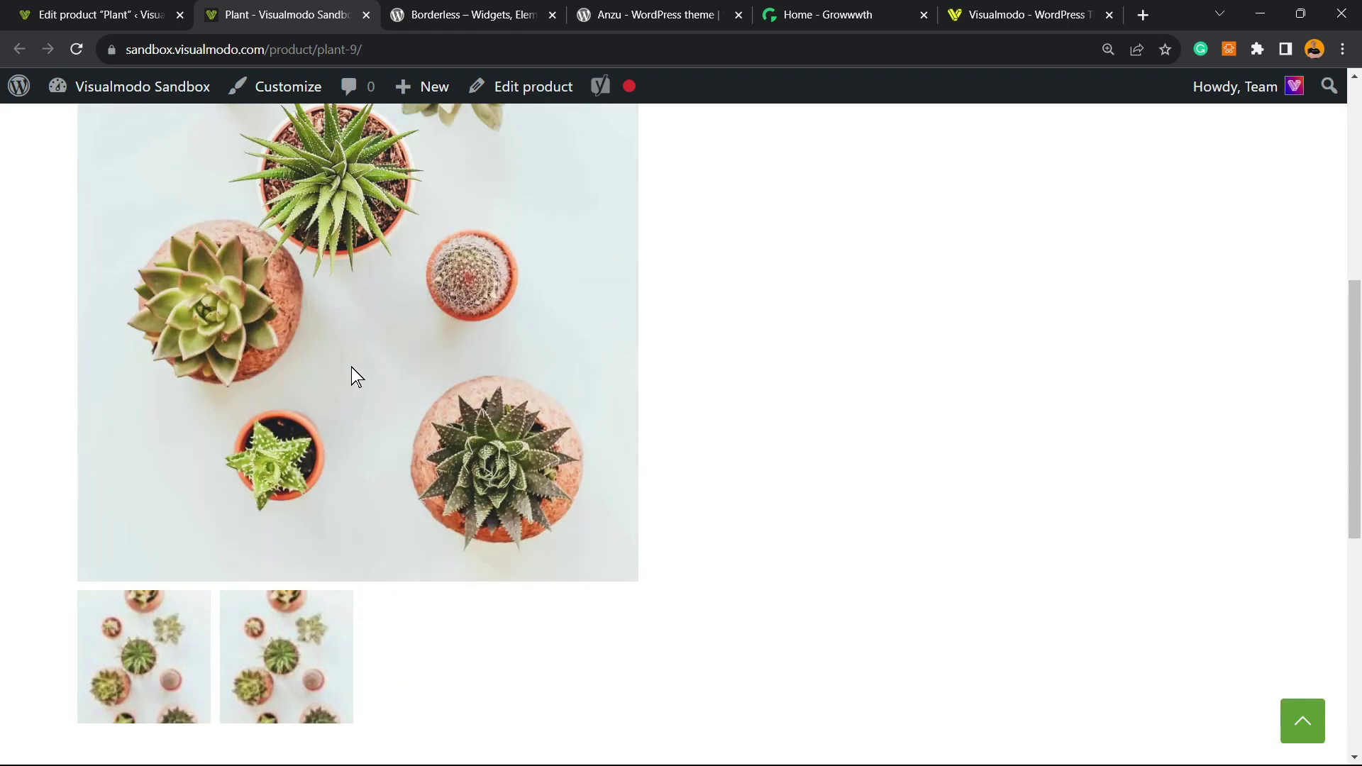
scroll(352, 368, "up", 3)
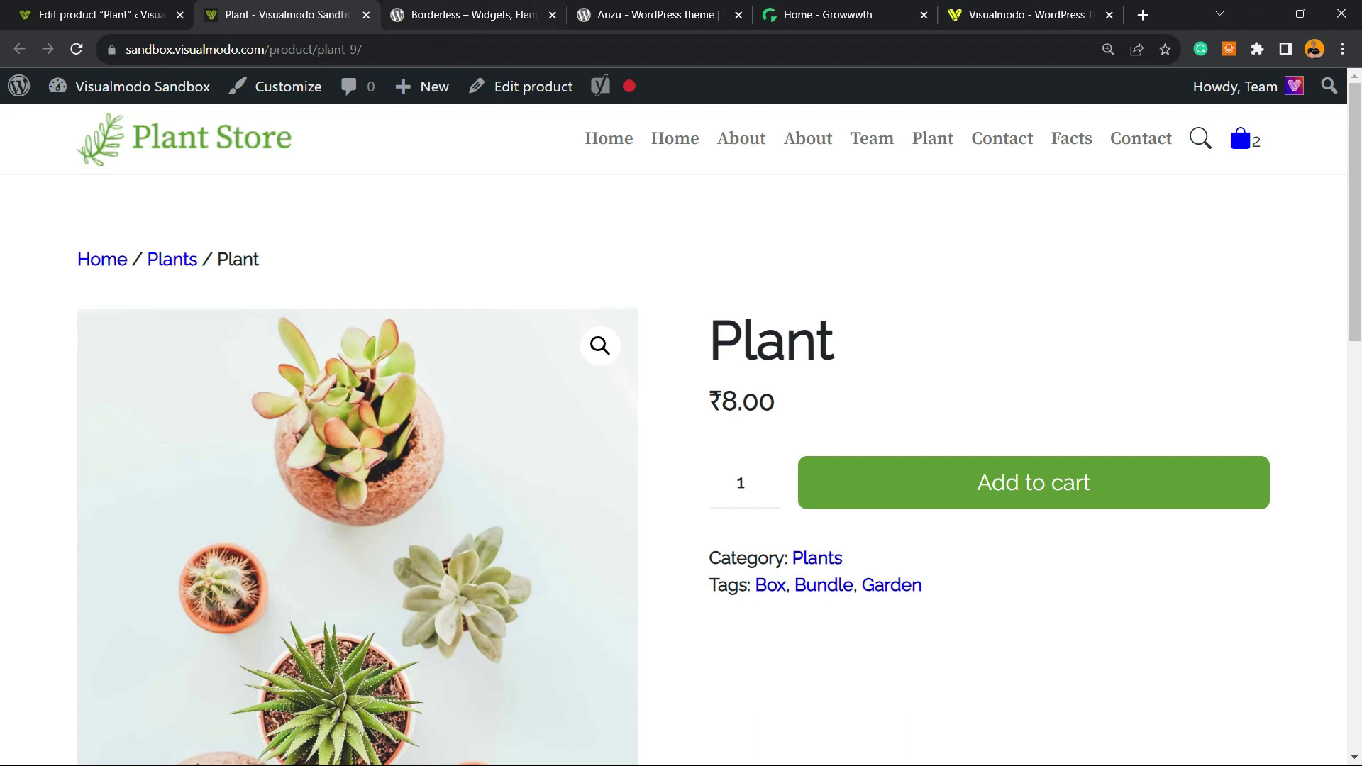
key("ctrl+Tab")
- Look over the Borderless plugin page title and the Anzu By Visualmodo theme page
triple_click(411, 580)
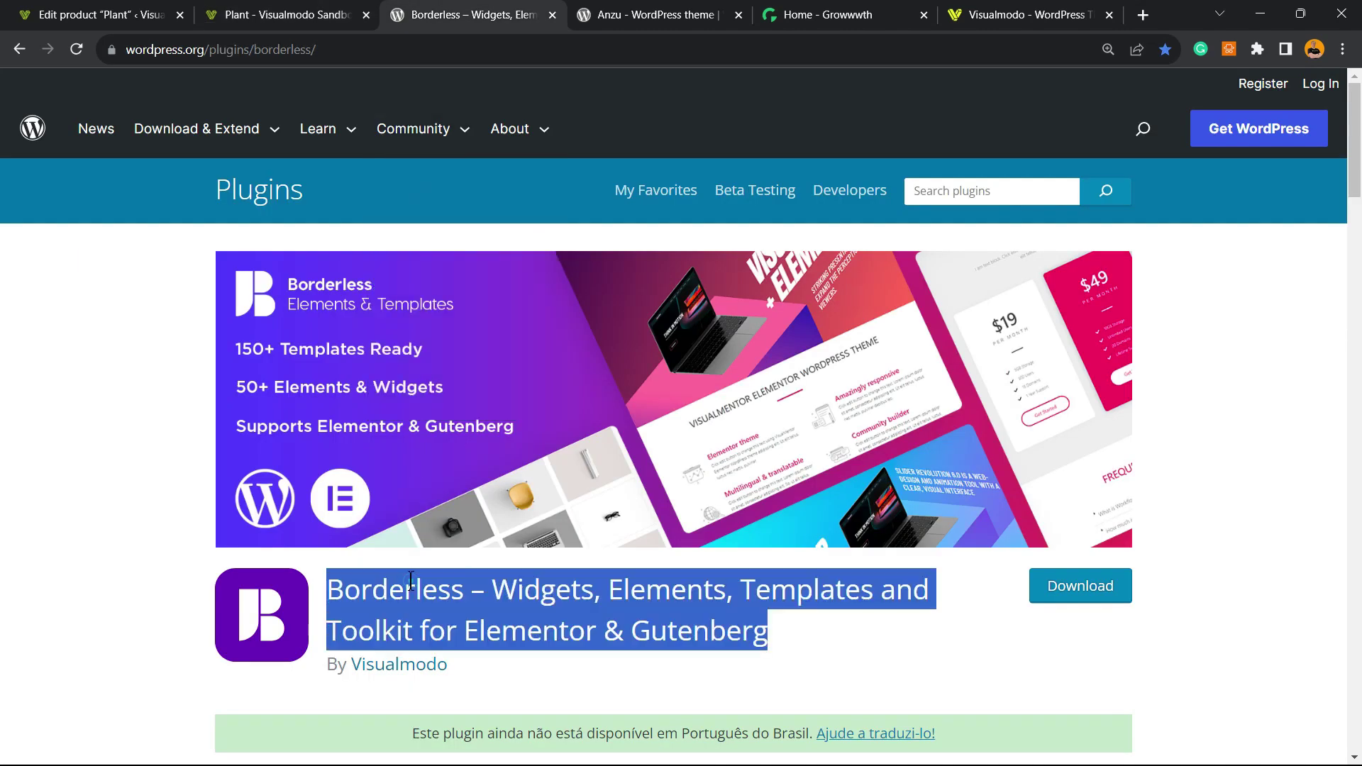
double_click(572, 600)
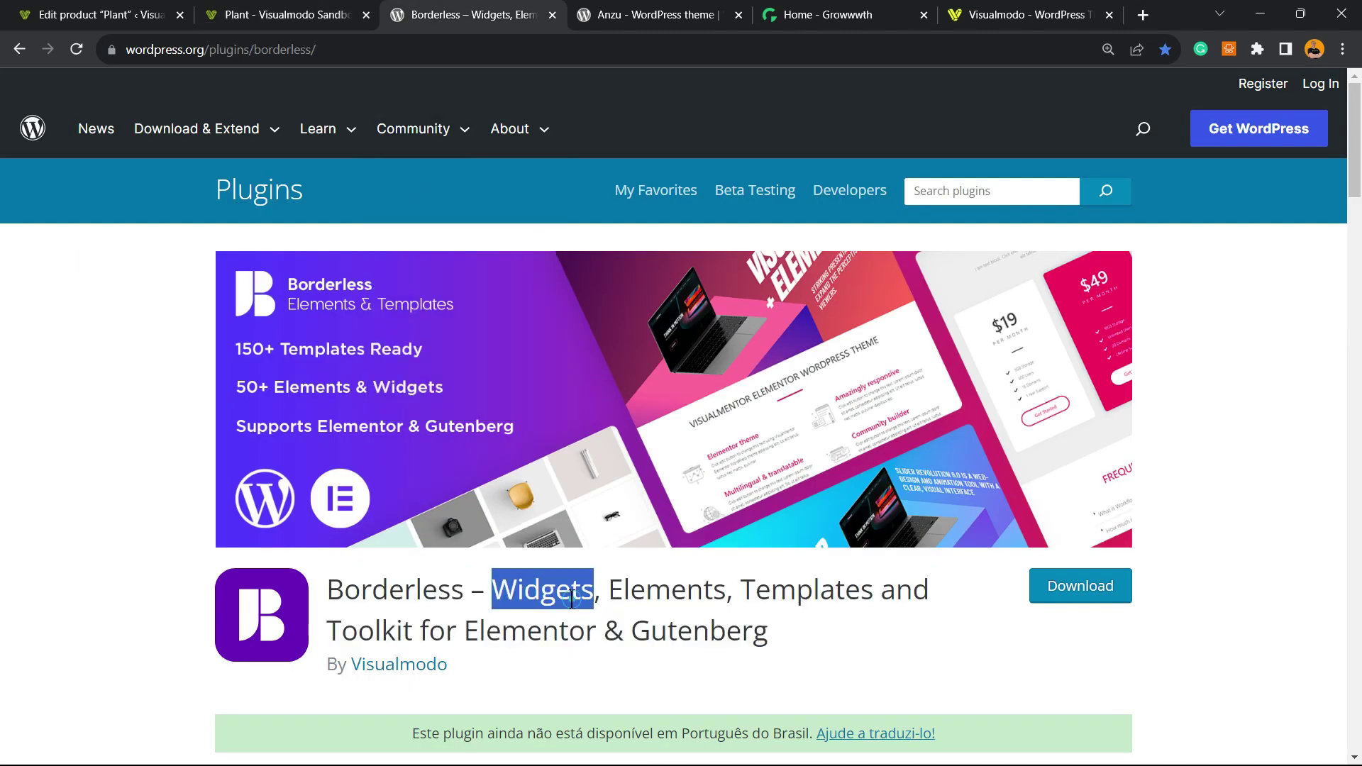
key("ctrl+Tab")
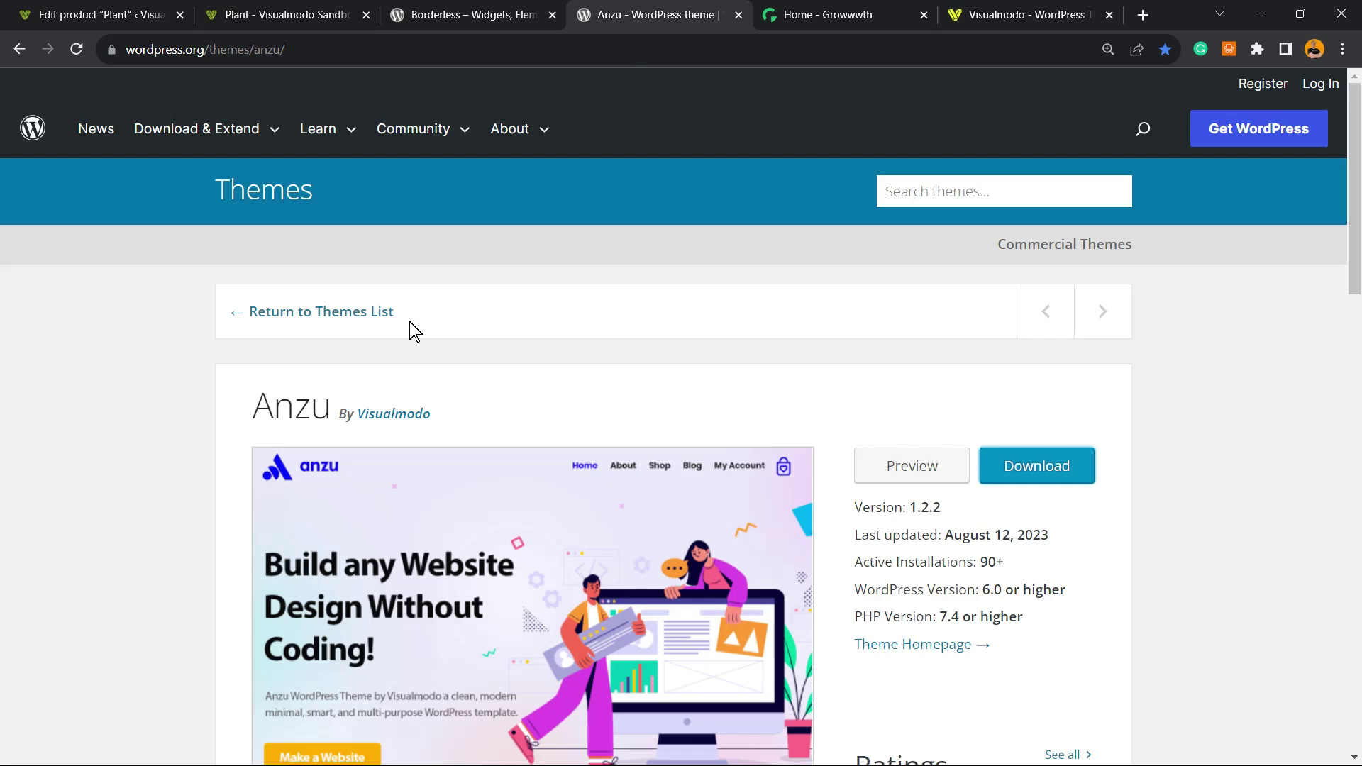
triple_click(299, 396)
scroll(844, 447, "down", 2)
scroll(860, 400, "up", 1)
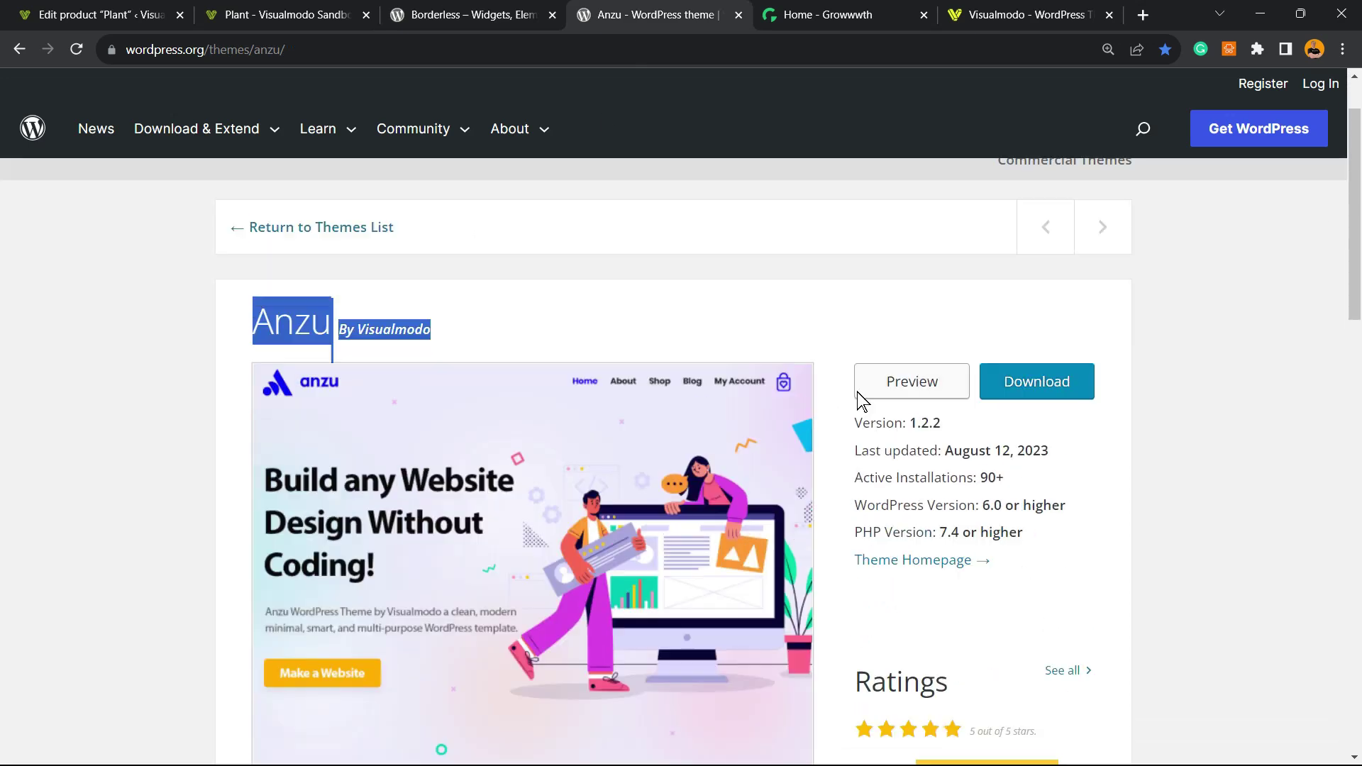
scroll(789, 376, "up", 1)
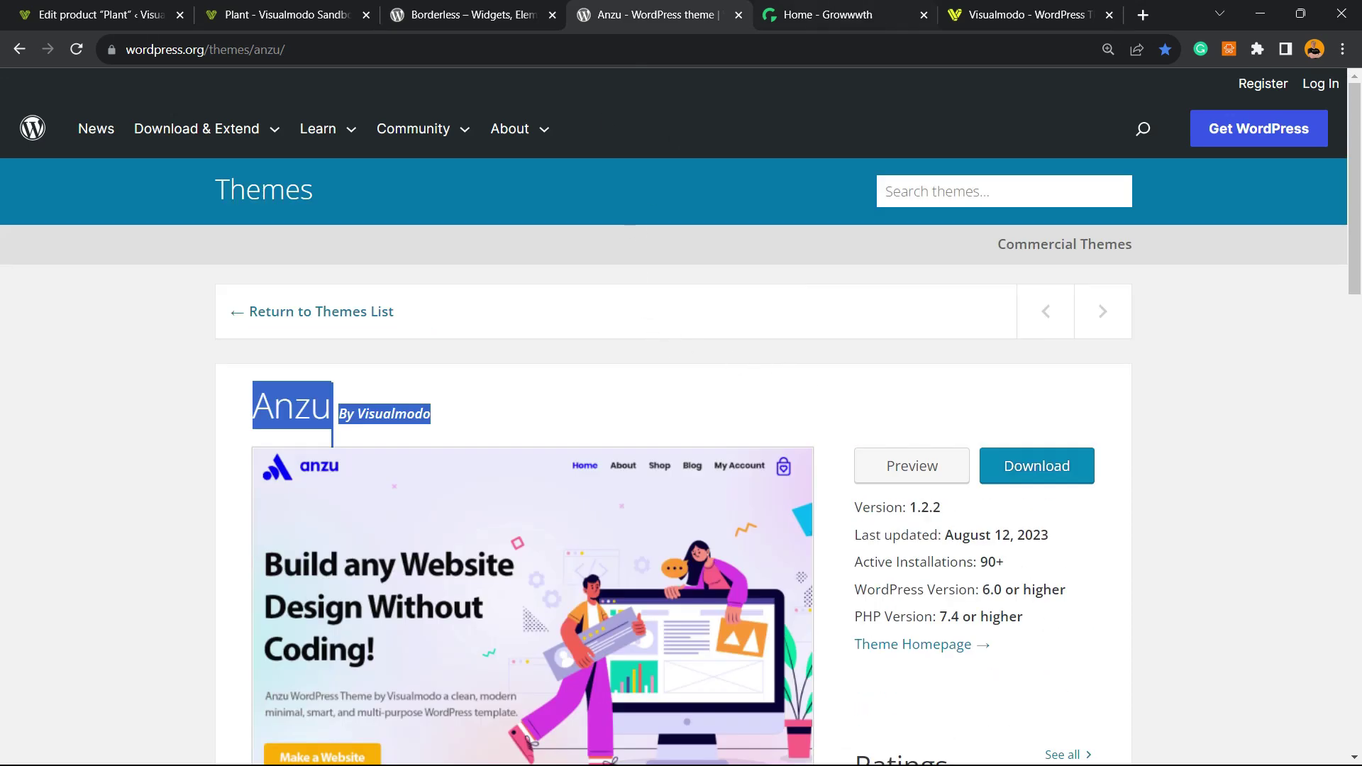
- Browse the Growwwth guest-posting site before reaching the Visualmodo homepage
key("ctrl+Tab")
double_click(149, 47)
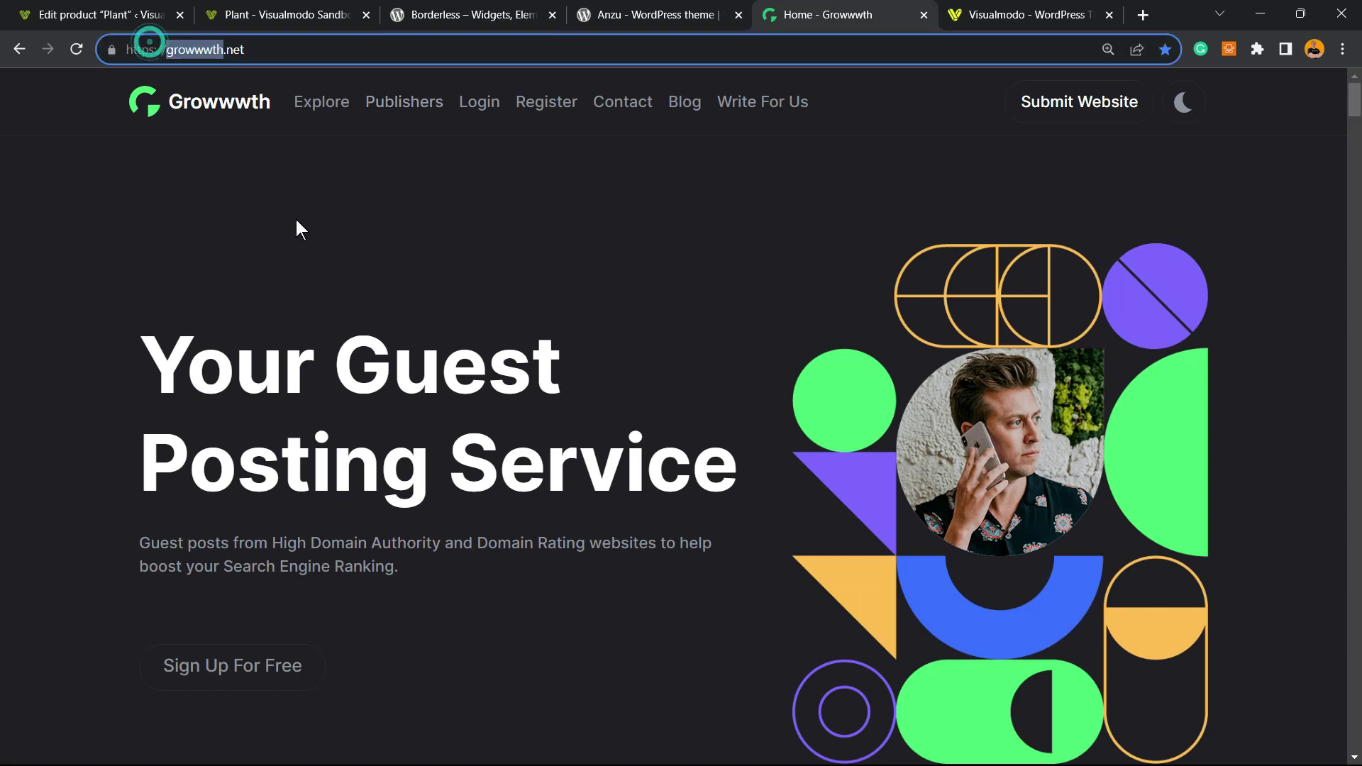
scroll(294, 228, "down", 5)
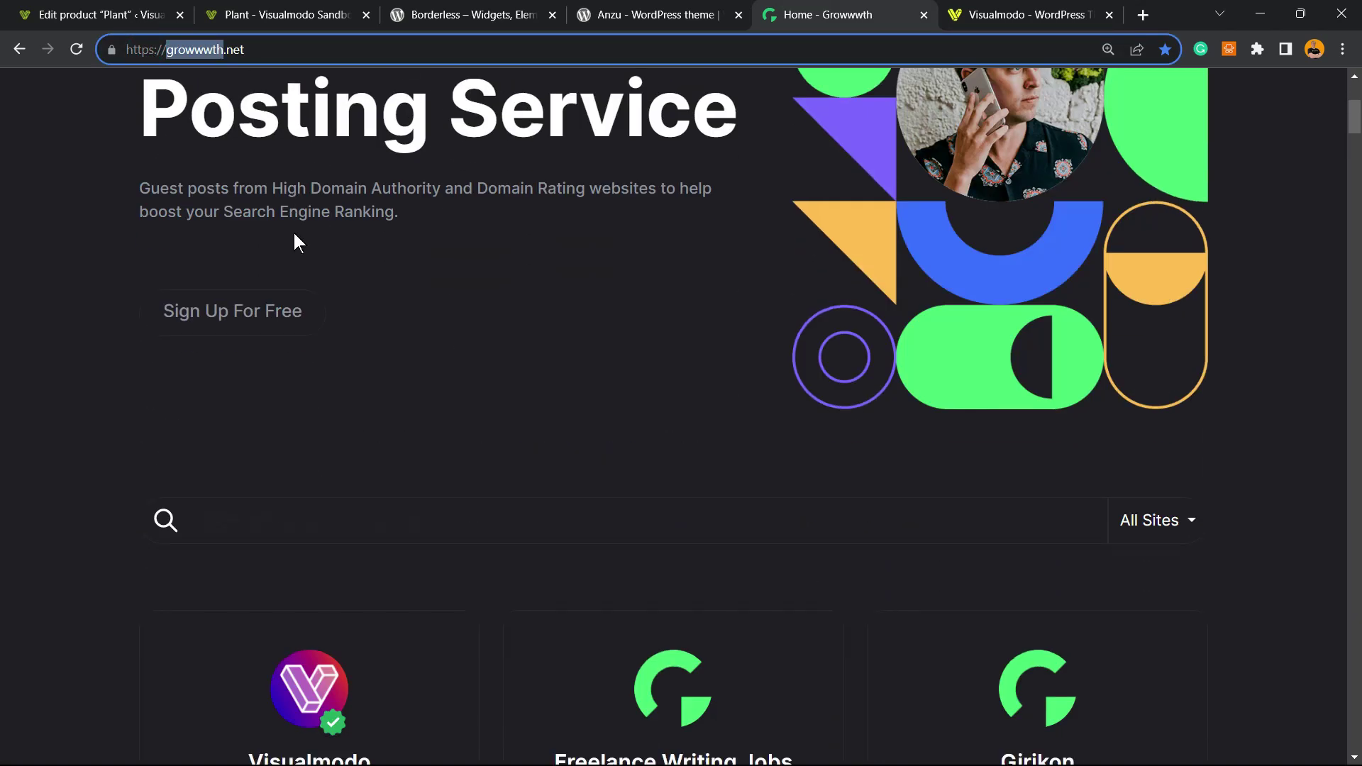
scroll(295, 242, "up", 5)
scroll(306, 245, "down", 2)
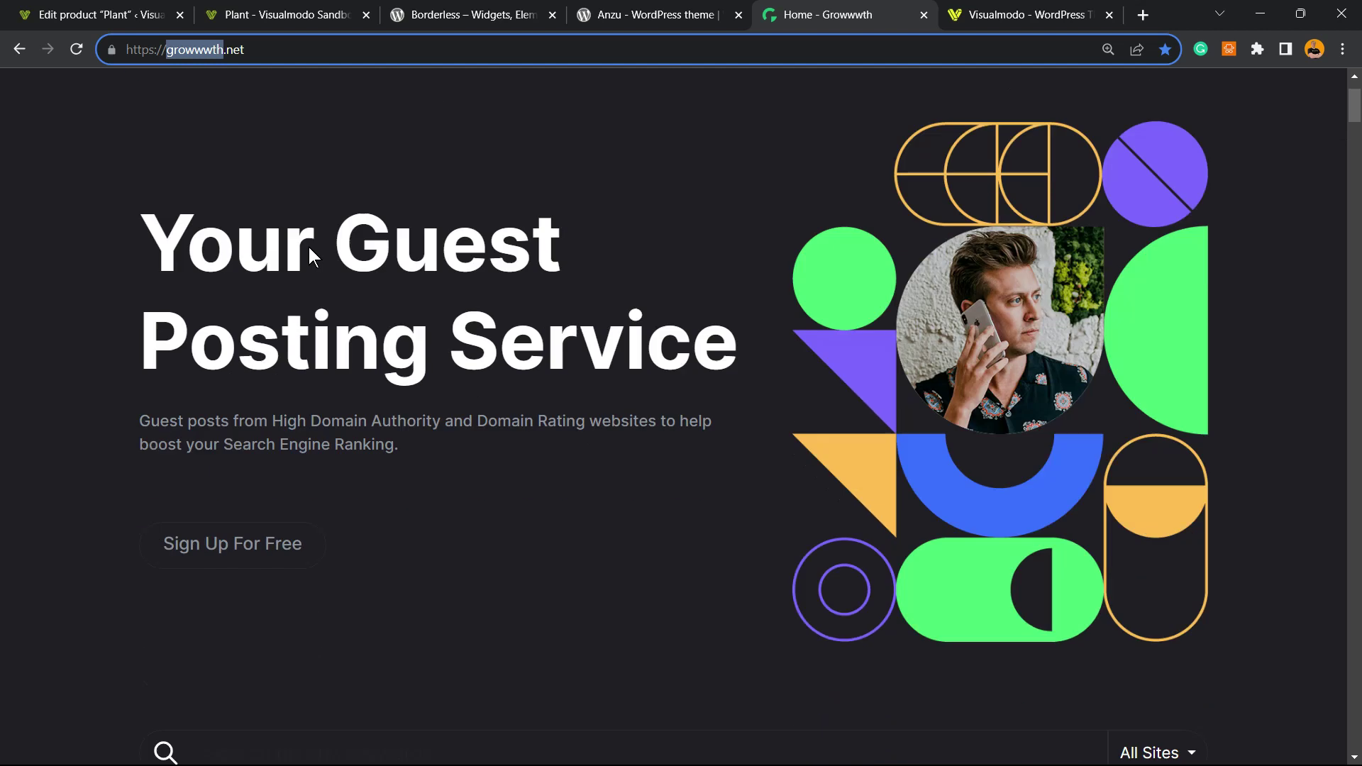
scroll(308, 245, "up", 1)
key("ctrl+Tab")
- Open Visualmodo's Templates Library and scroll through designs like Swimming Pool Service, Steak House and Coffee Shop
left_click(802, 108)
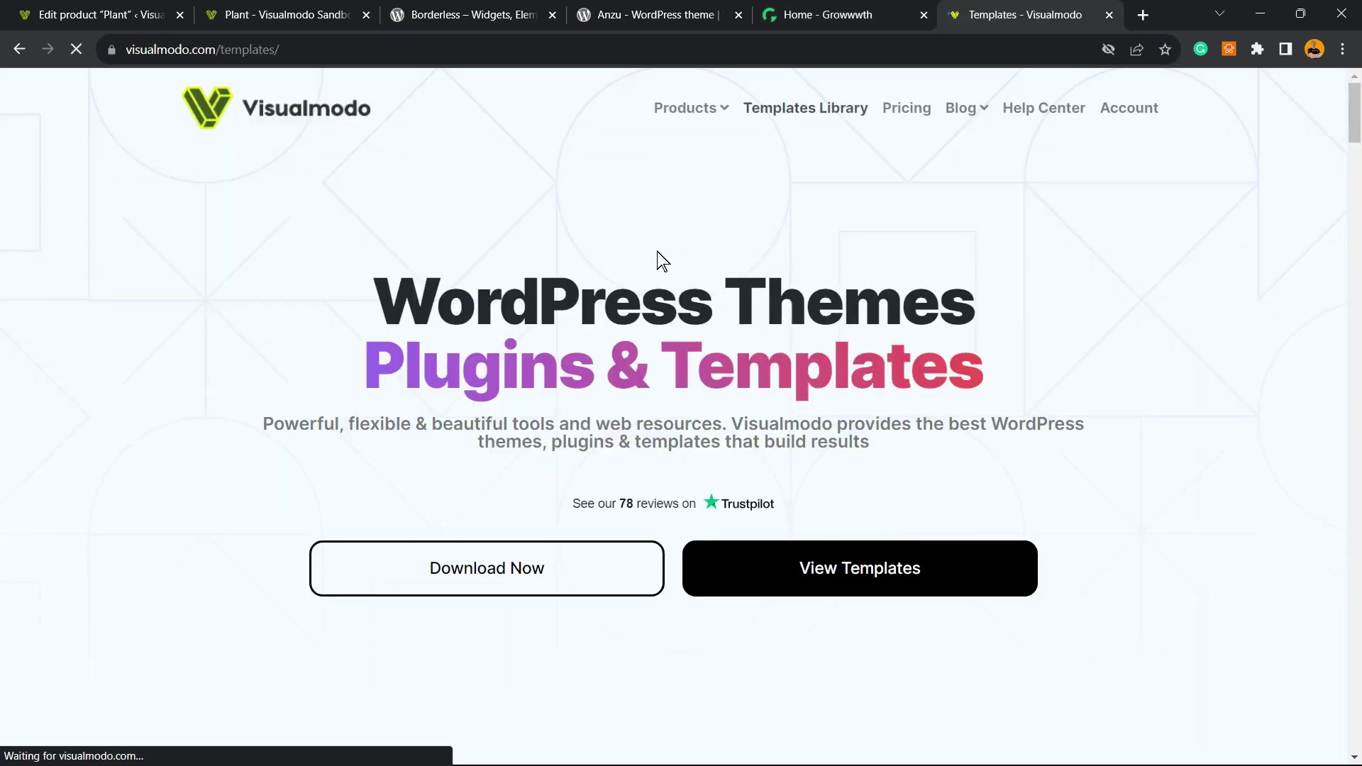
scroll(587, 349, "down", 8)
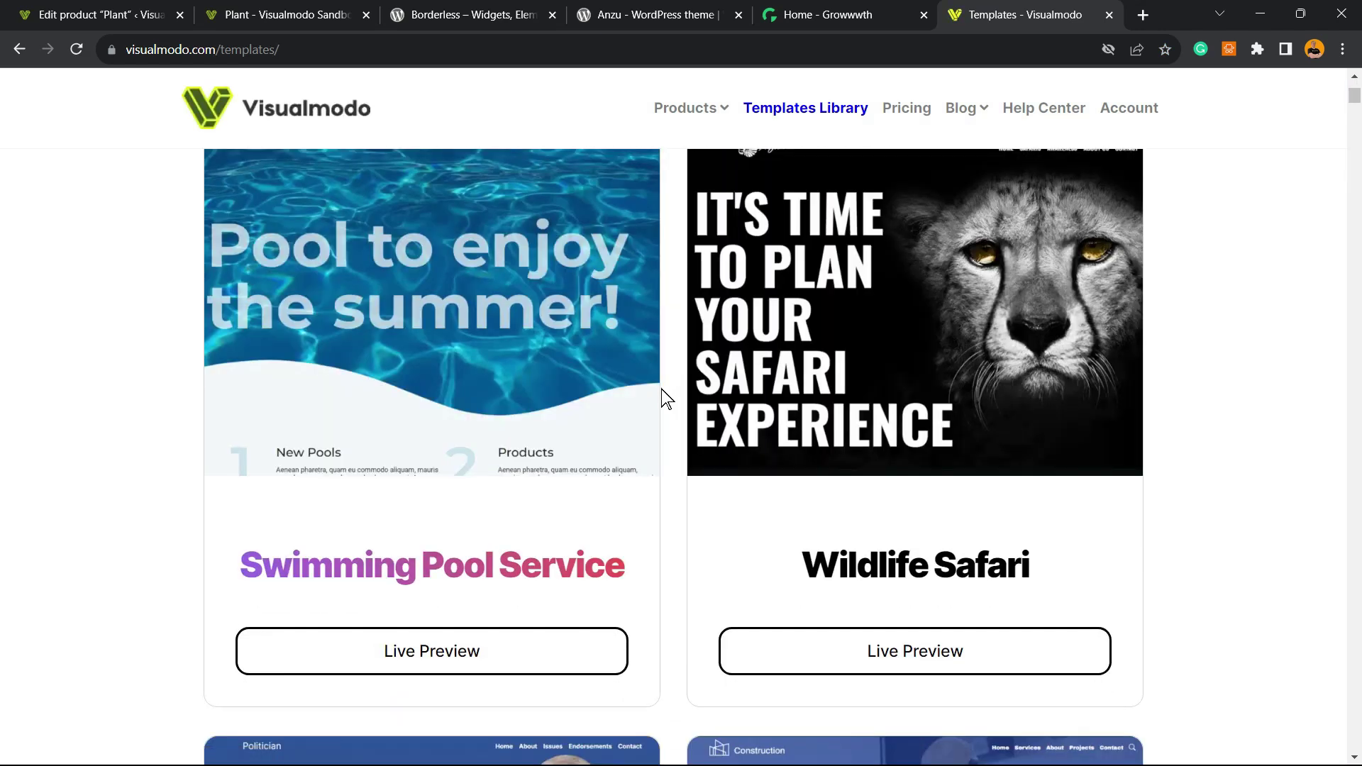
scroll(667, 397, "down", 15)
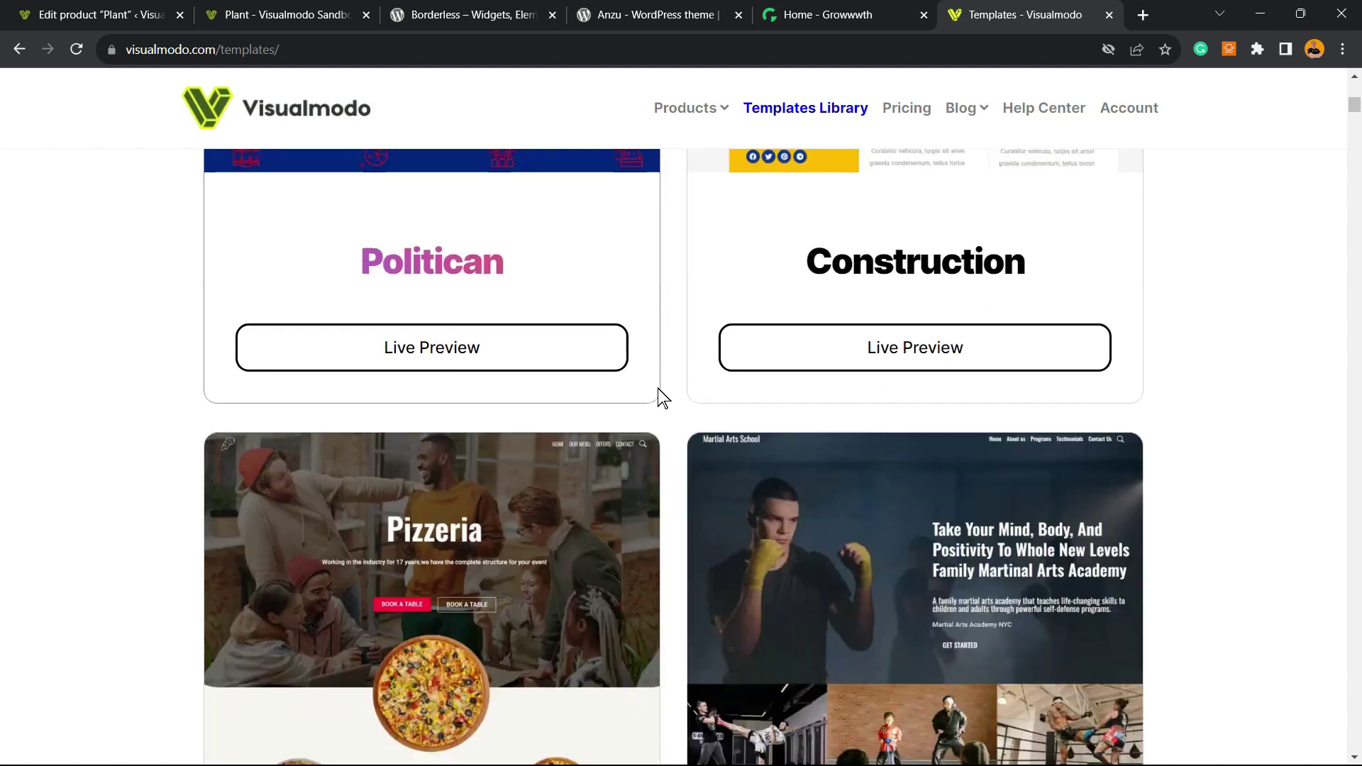
scroll(659, 395, "down", 15)
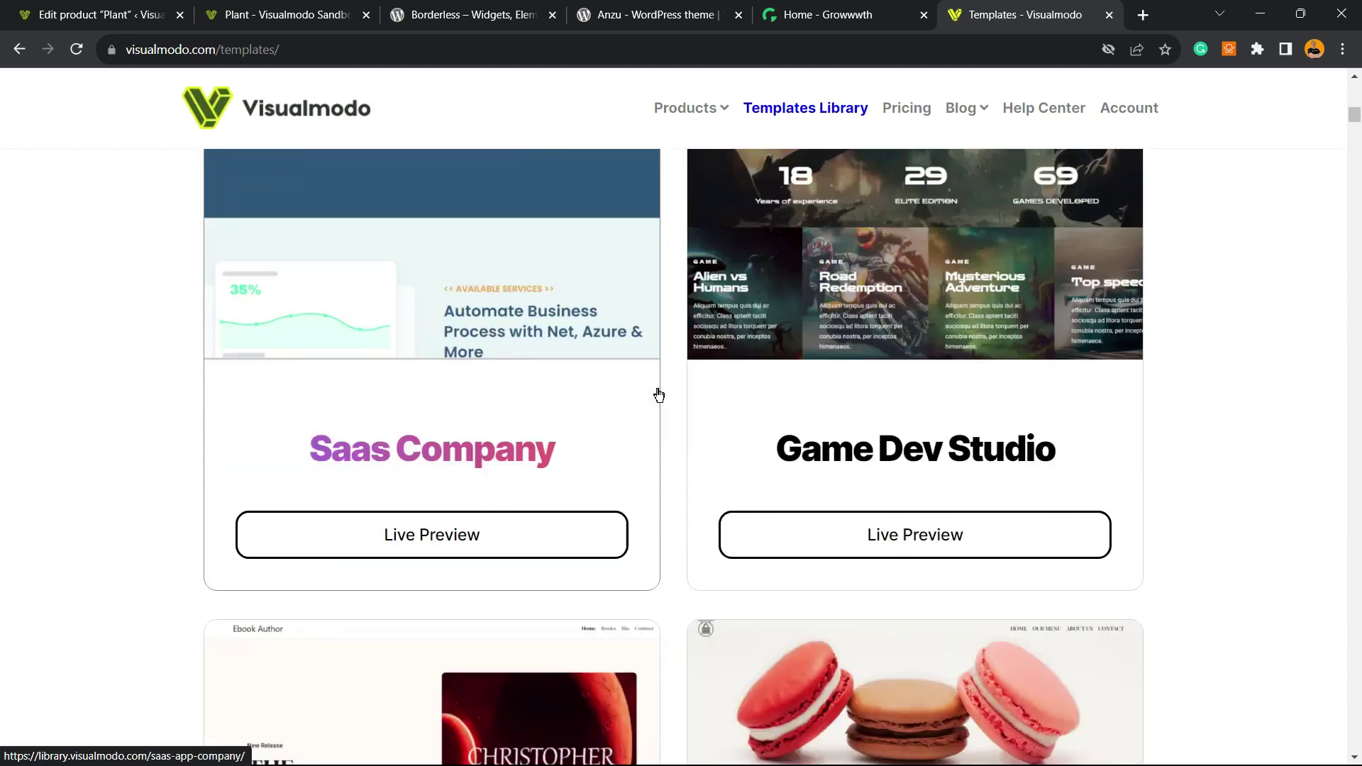
scroll(659, 396, "down", 10)
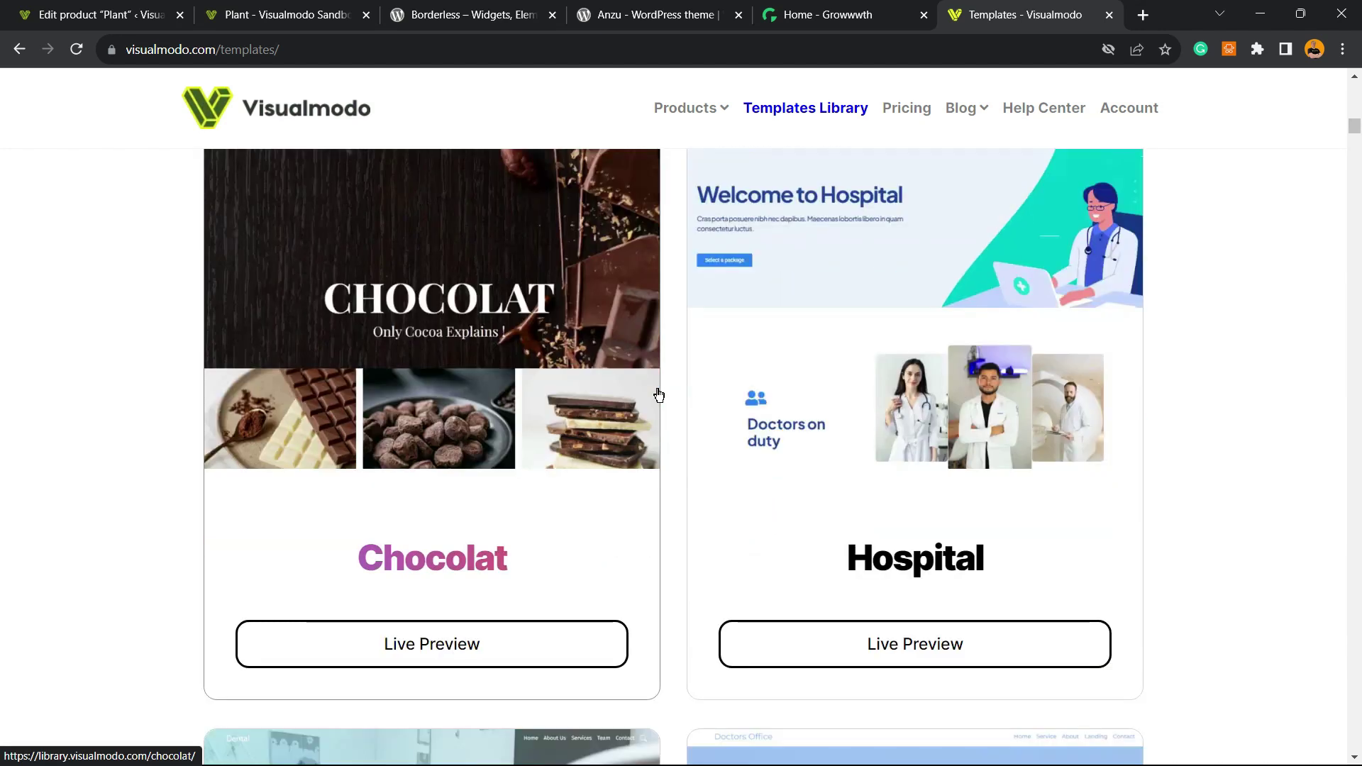
scroll(659, 394, "down", 12)
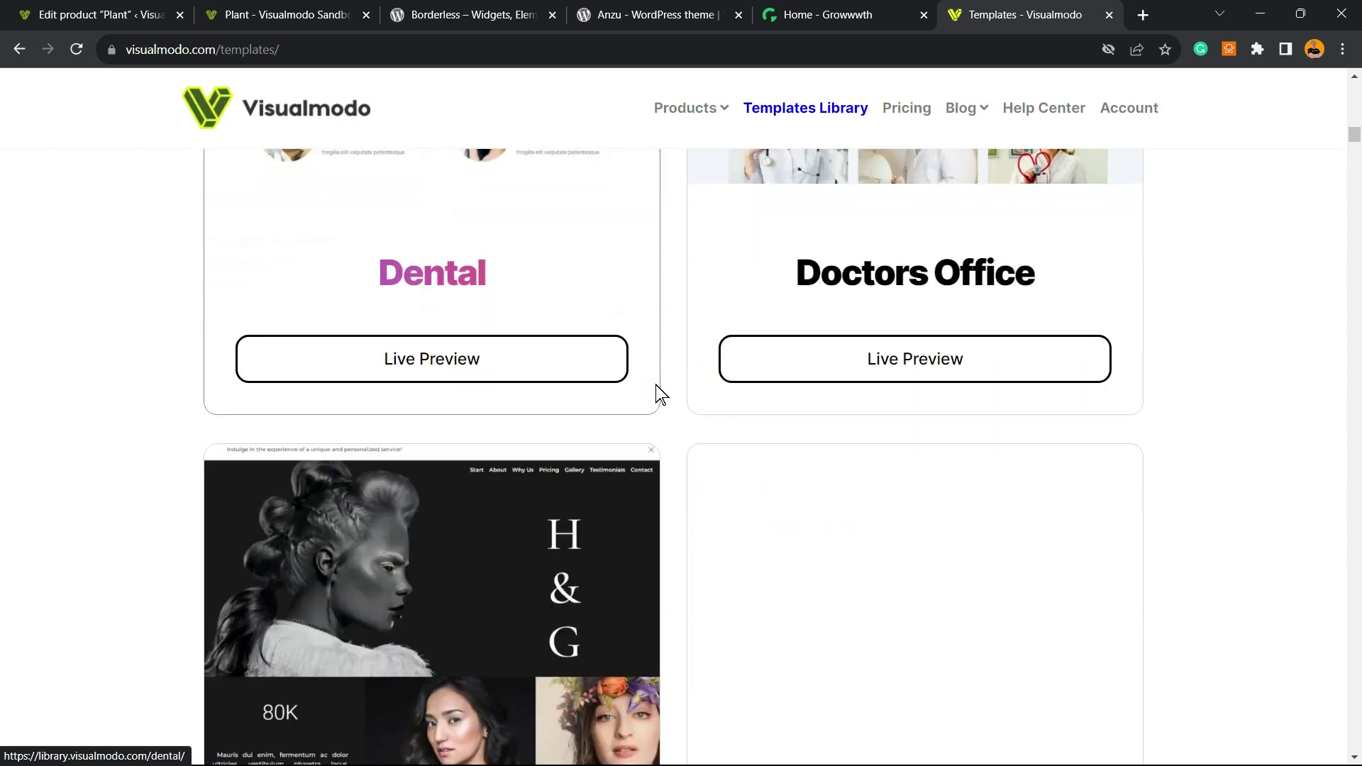
scroll(659, 393, "down", 15)
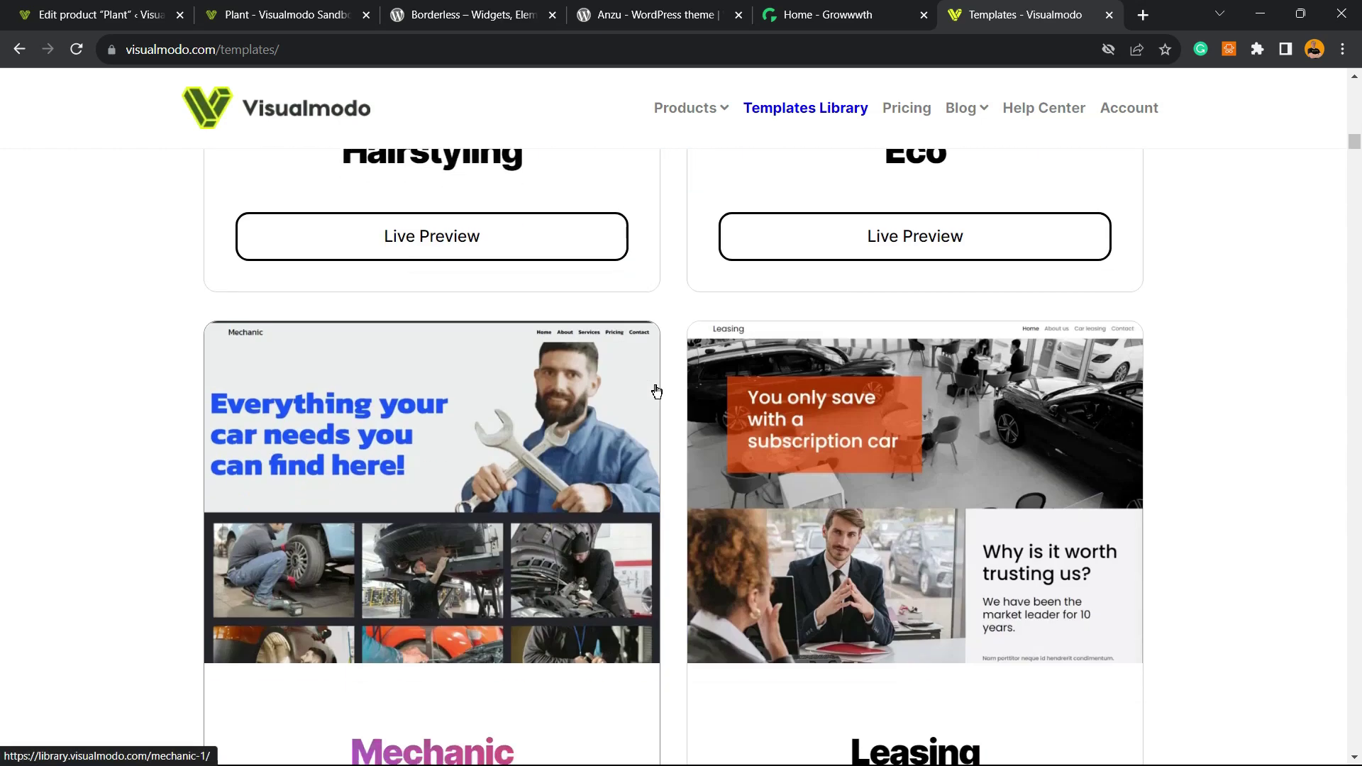
scroll(658, 392, "down", 18)
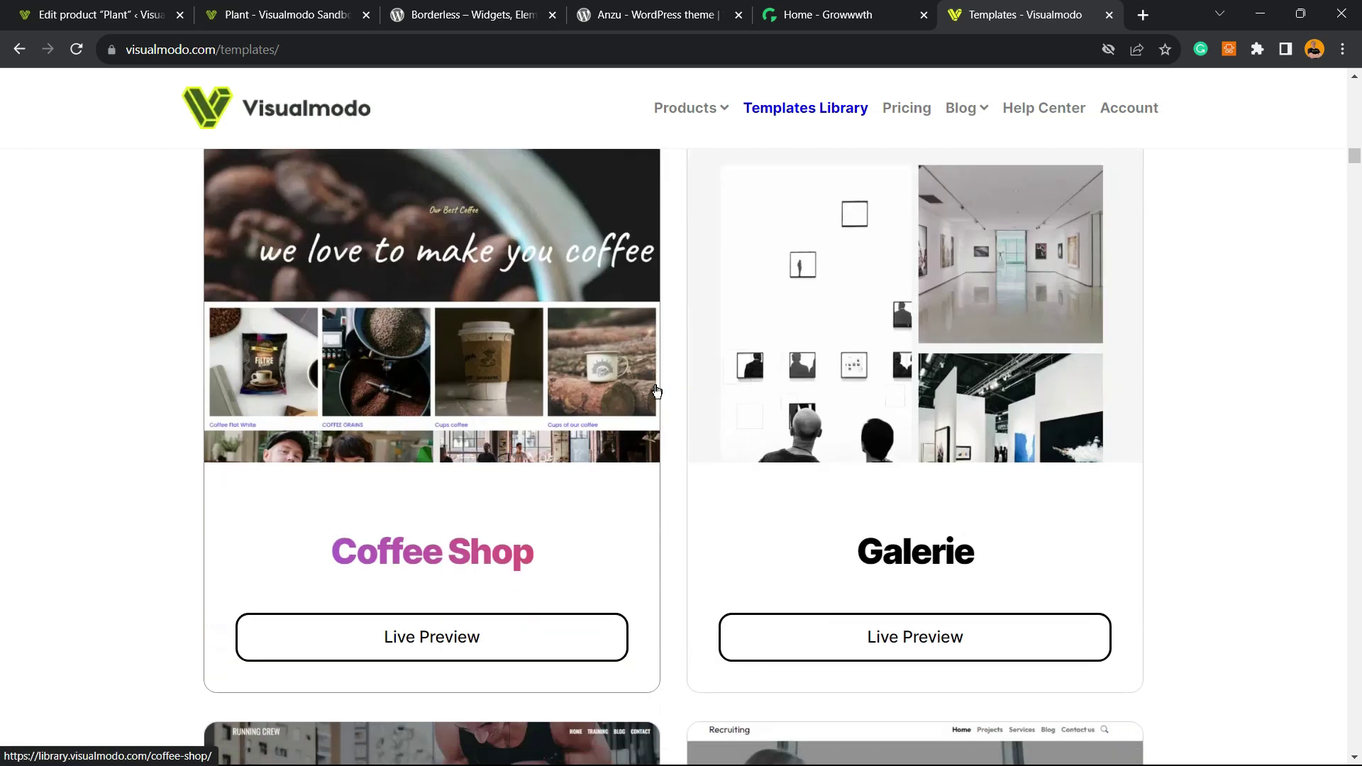
scroll(657, 392, "down", 18)
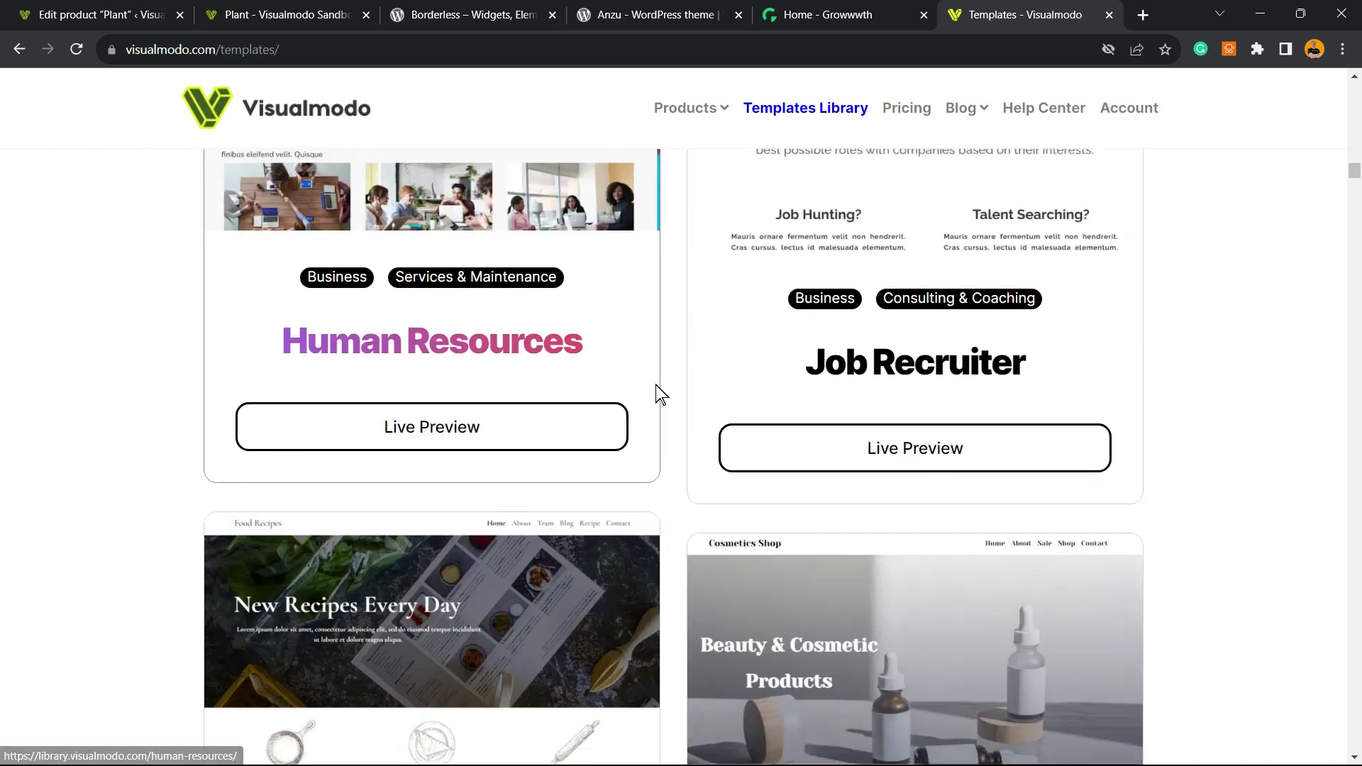
scroll(658, 392, "down", 18)
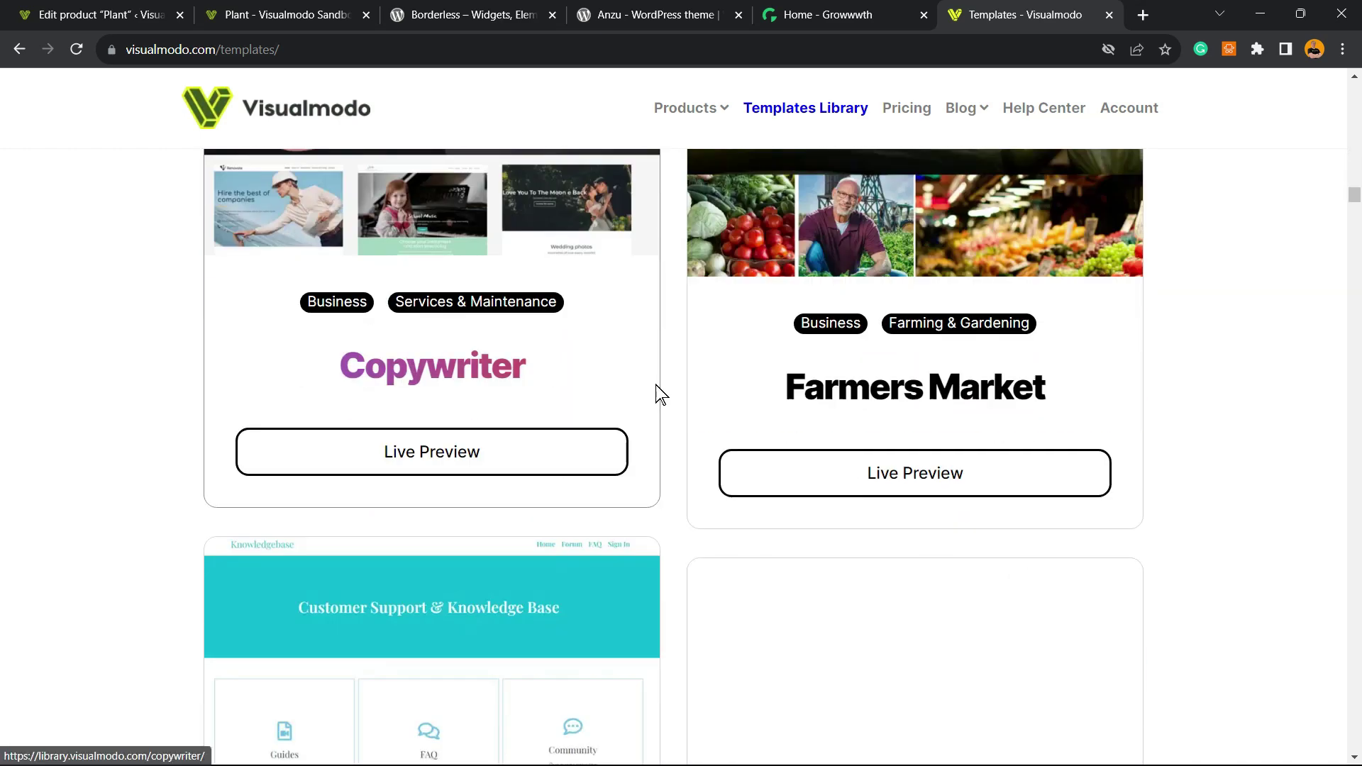
scroll(657, 392, "down", 18)
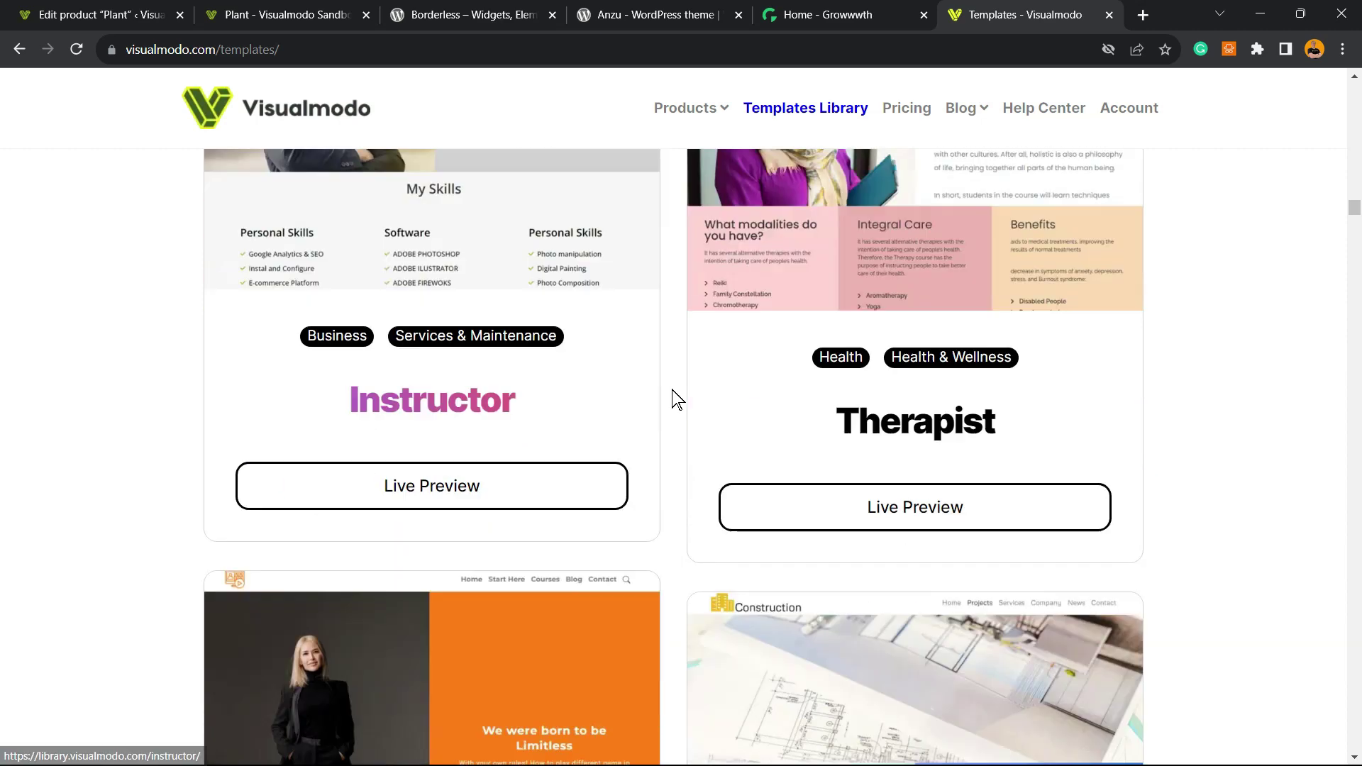
scroll(677, 400, "down", 18)
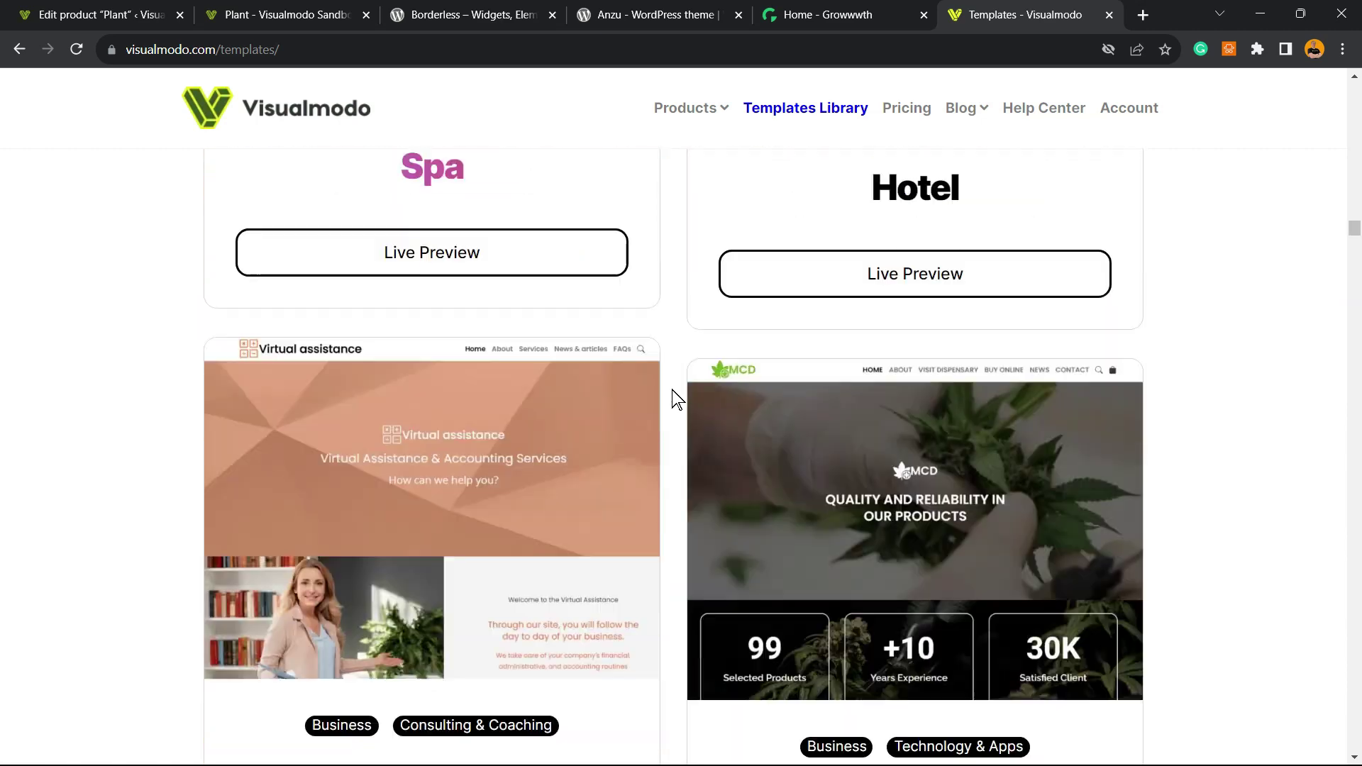
scroll(678, 399, "down", 18)
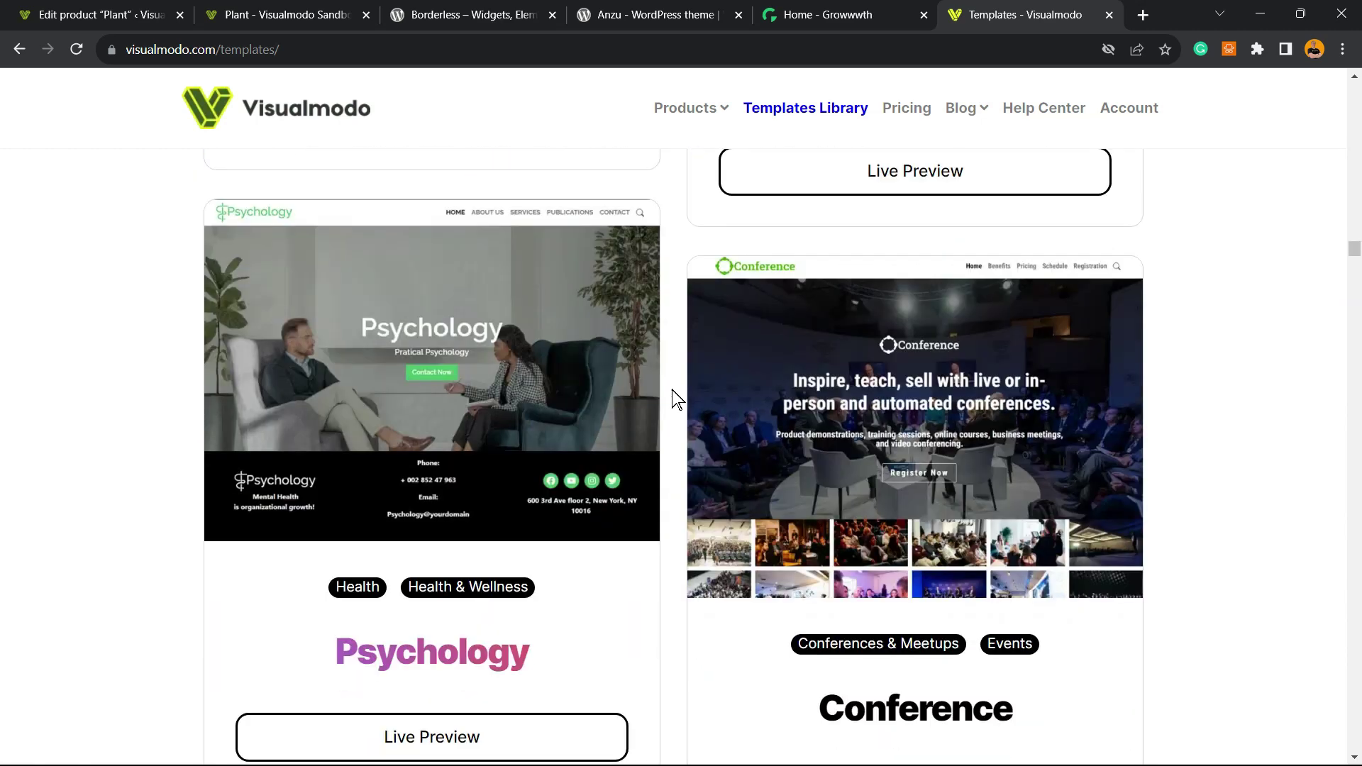
scroll(678, 399, "down", 18)
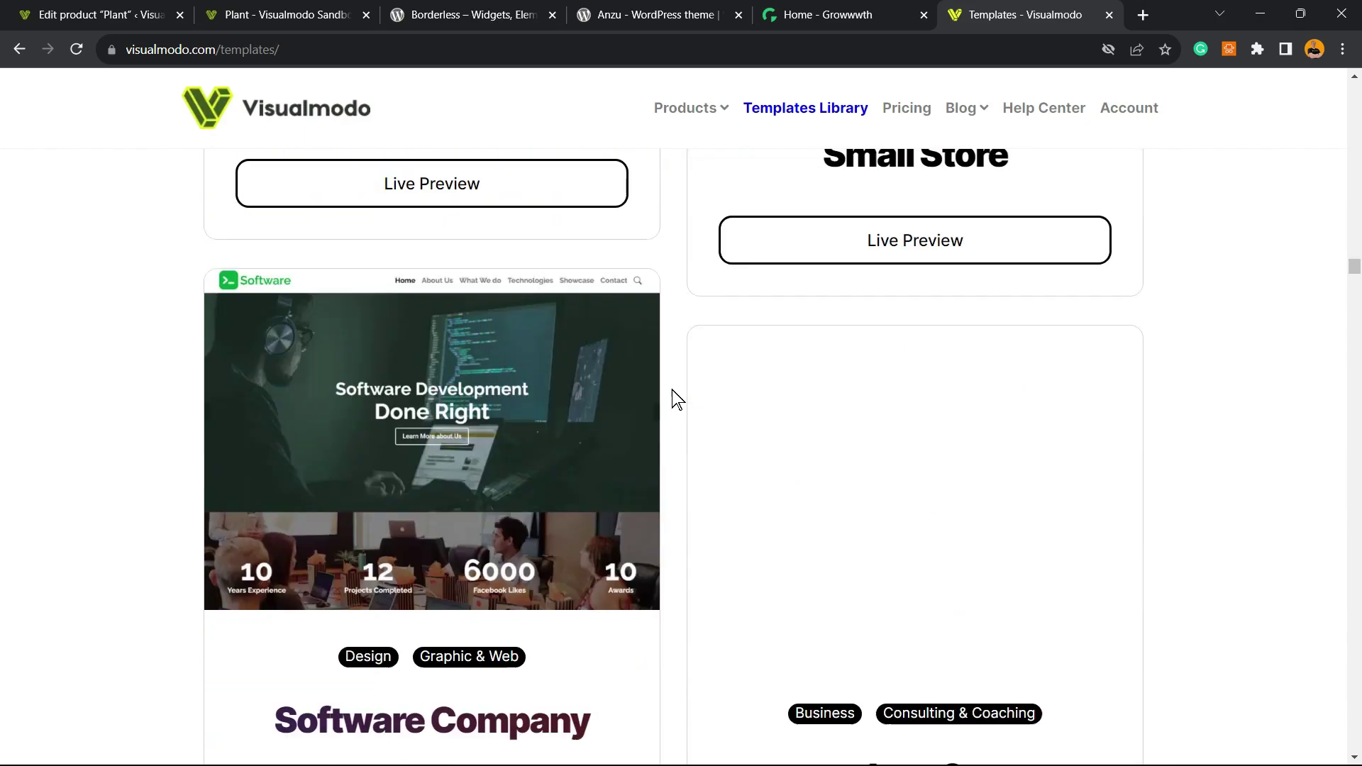
scroll(674, 398, "down", 9)
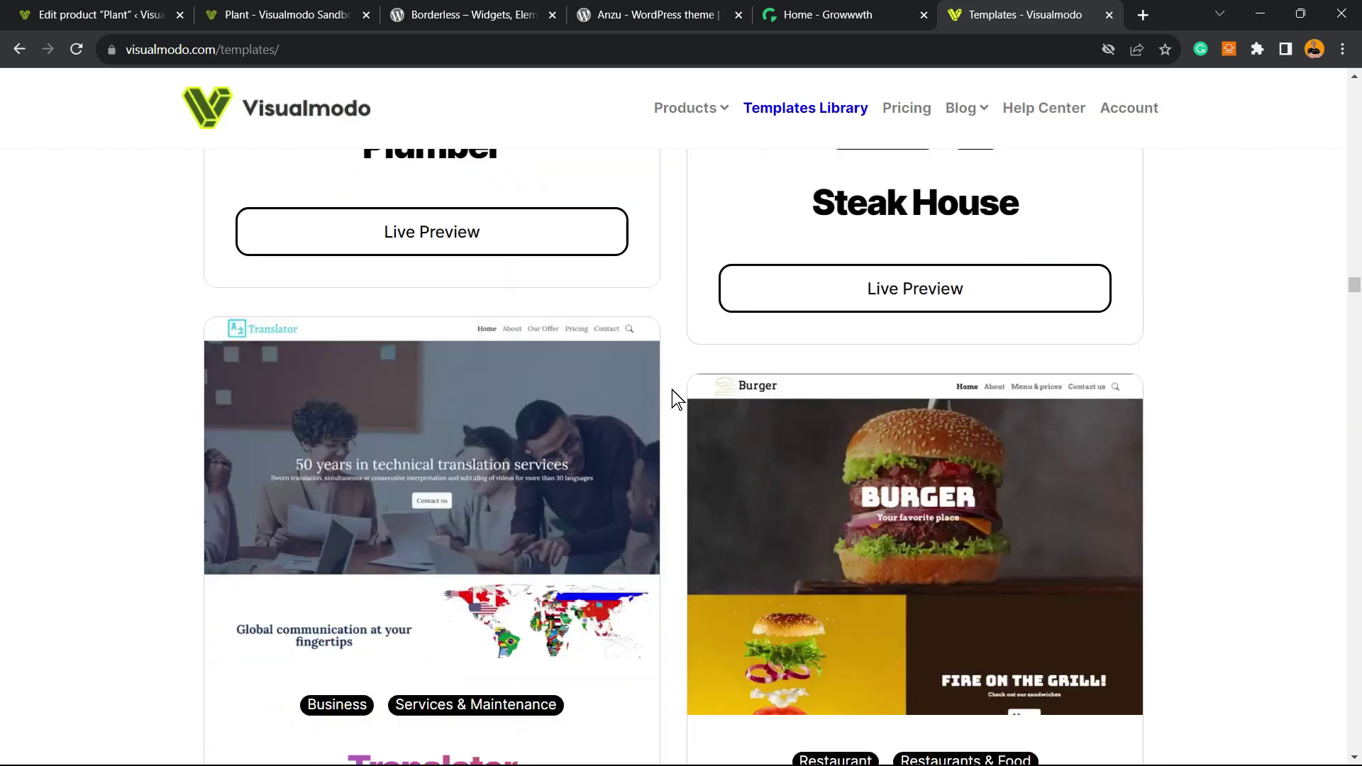